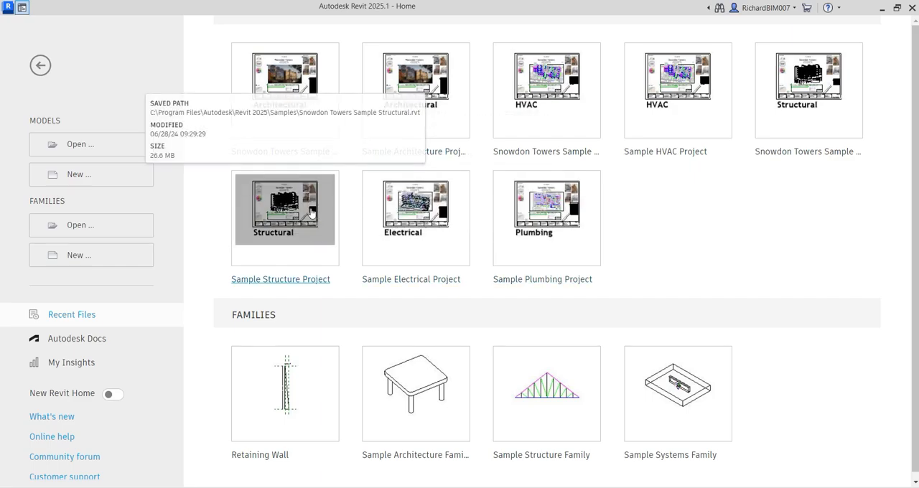
Start creating a new family to reach the choice of template files
left_click(97, 259)
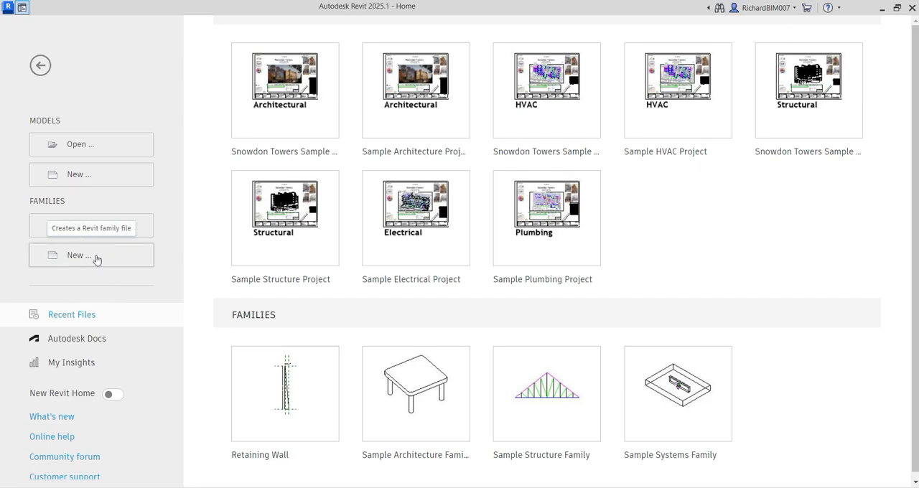
left_click(378, 8)
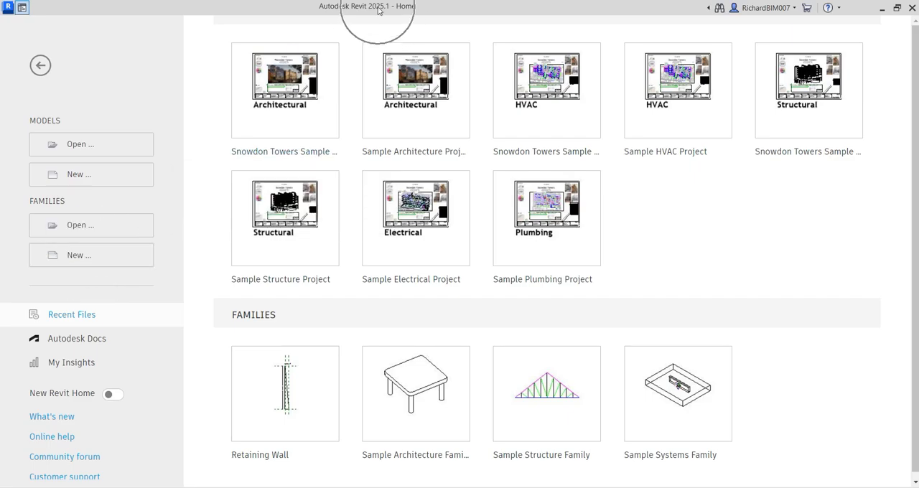
left_click(82, 255)
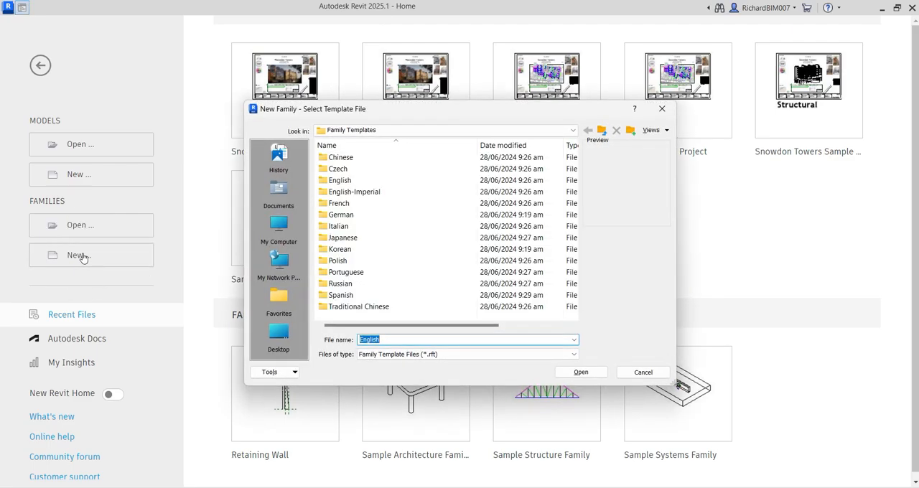
Look through the English-Imperial and metric English family template folders
left_click(349, 138)
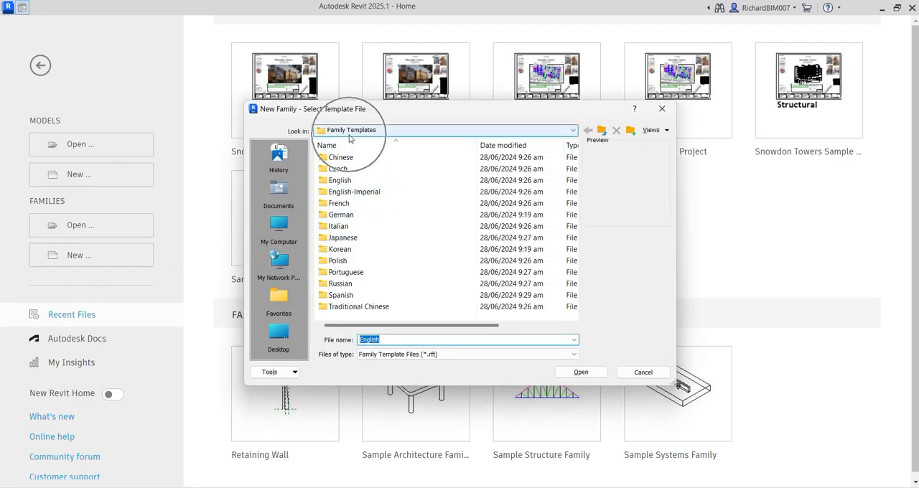
left_click(341, 192)
double_click(341, 193)
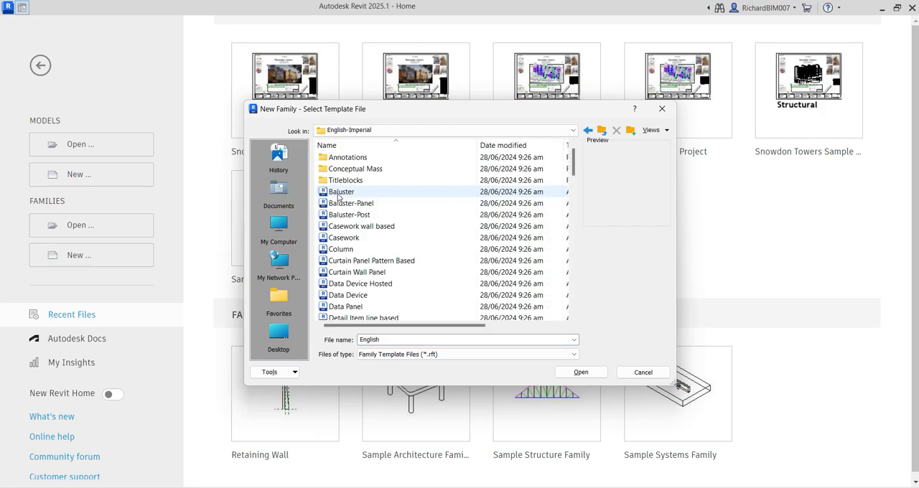
left_click(602, 130)
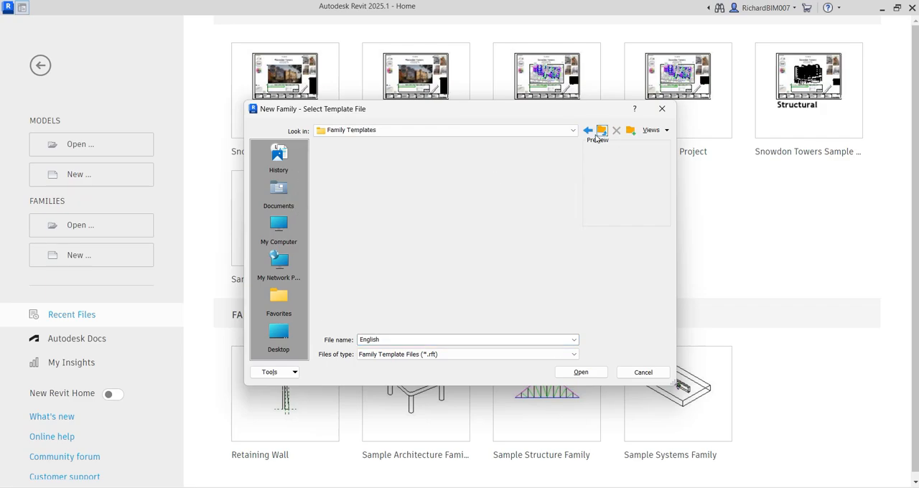
left_click(341, 180)
double_click(342, 181)
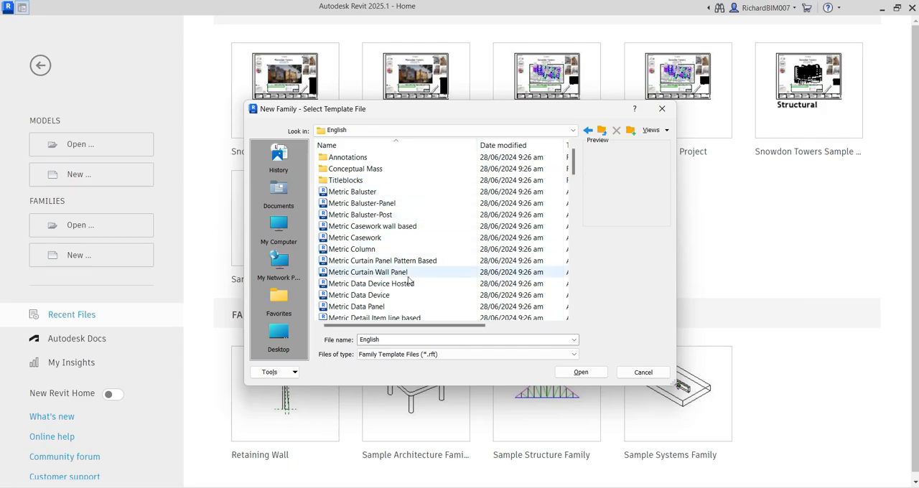
left_click(602, 130)
Create the new family from the Profile template in the English-Imperial folder
double_click(355, 192)
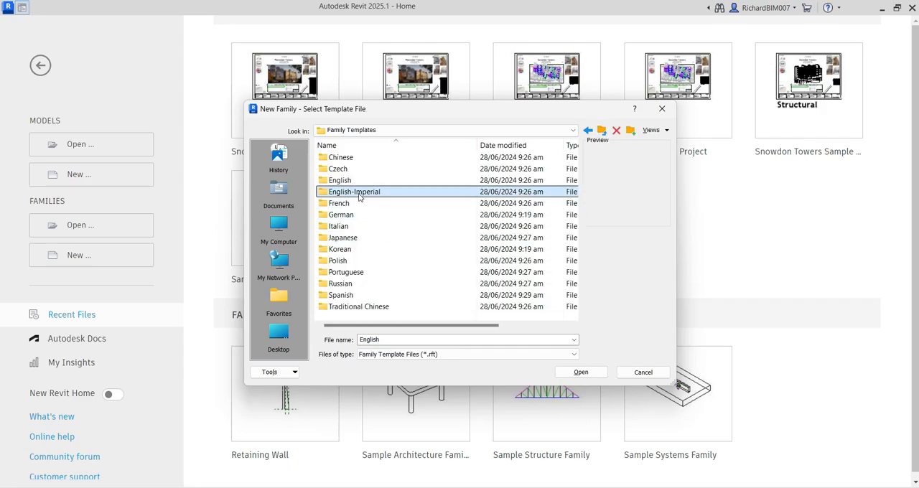
left_click(356, 273)
scroll(373, 271, "down", 4)
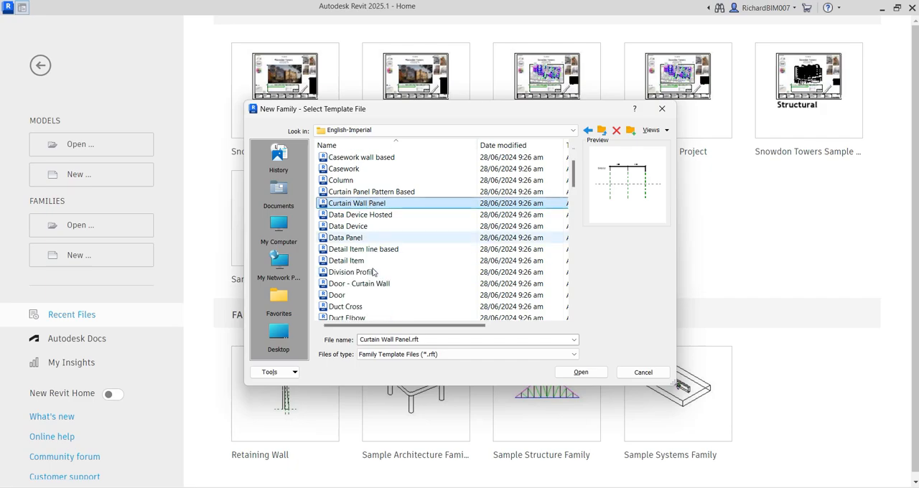
scroll(373, 271, "down", 12)
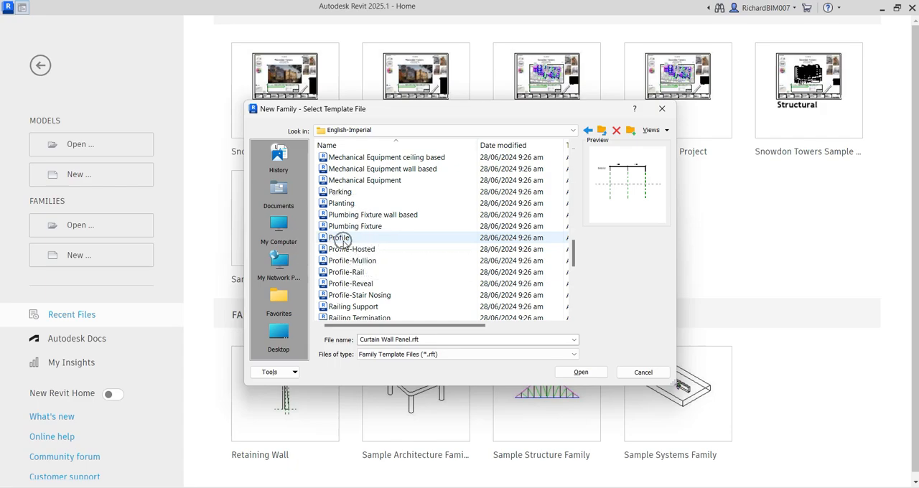
left_click(343, 241)
double_click(343, 241)
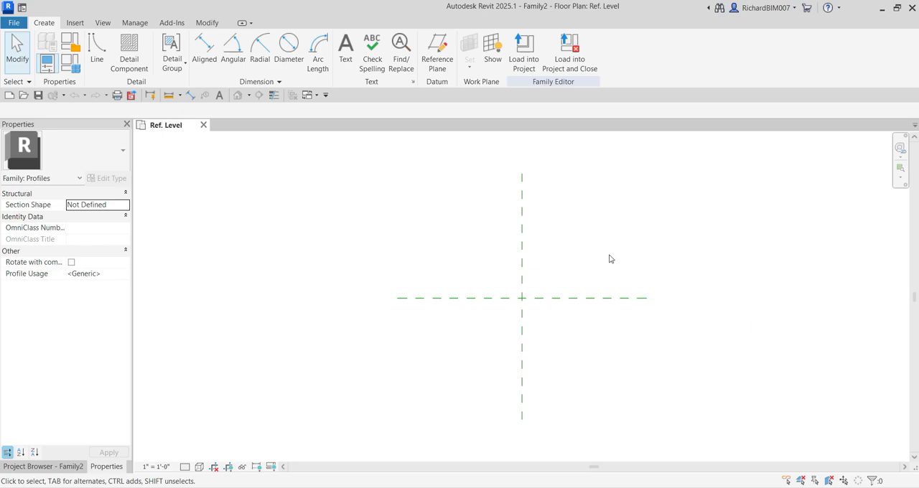
Create a vertical reference plane offset 1' 0" to the right of the Center (Left/Right) plane by picking that plane
middle_click_drag(610, 258, 579, 242)
scroll(572, 236, "down", 2)
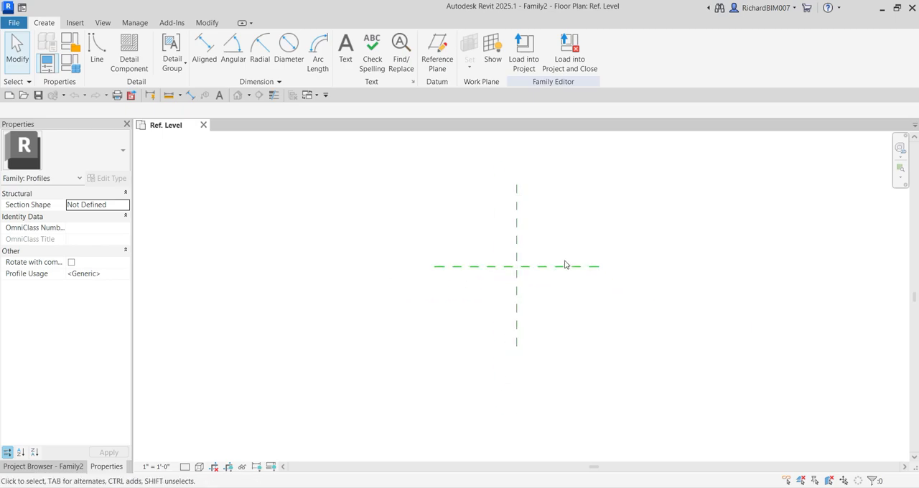
scroll(543, 281, "up", 2)
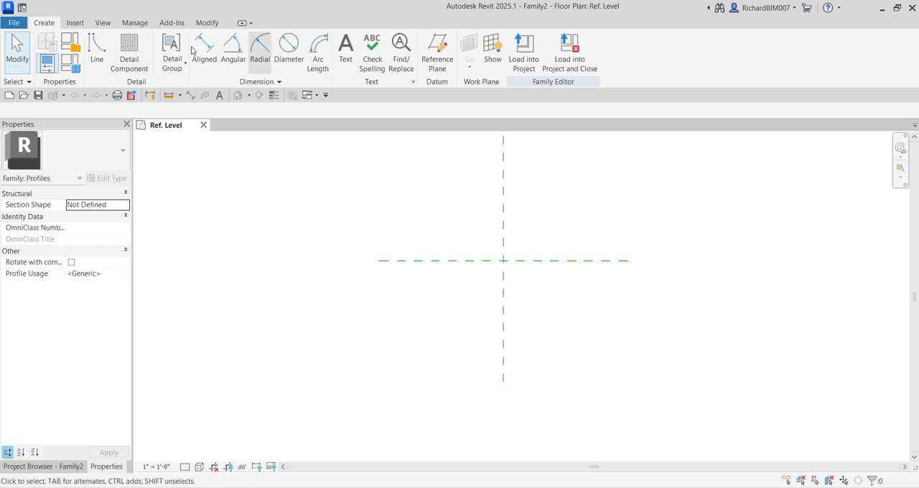
left_click(442, 63)
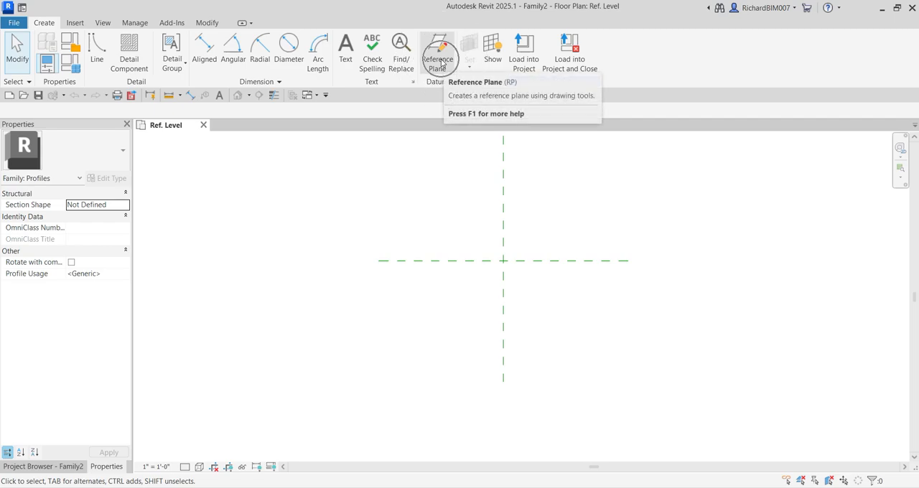
left_click(441, 64)
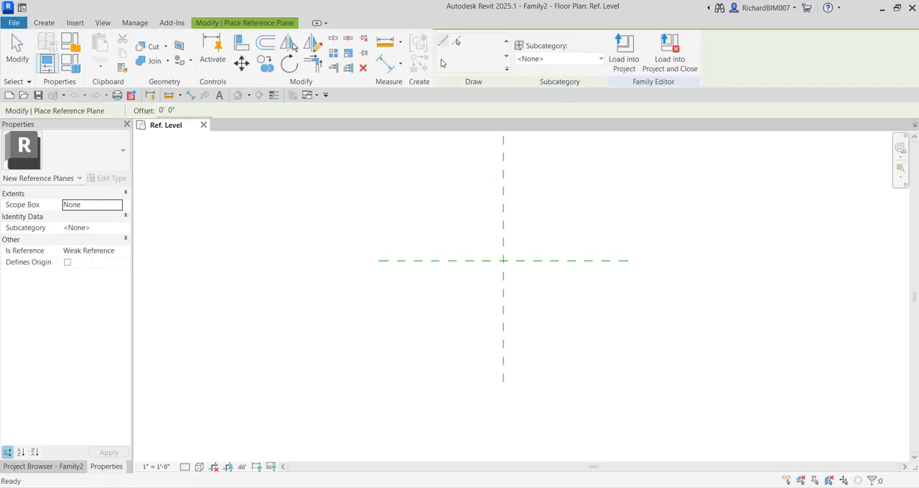
left_click(457, 44)
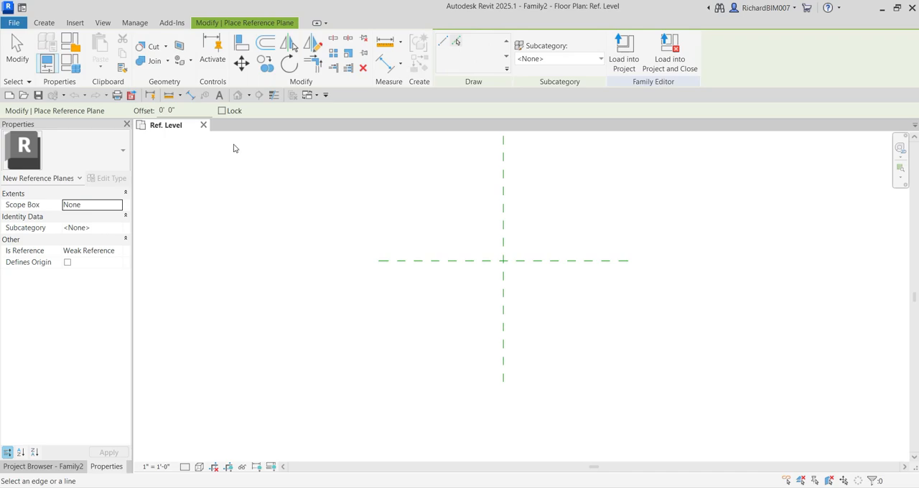
left_click(182, 109)
left_click_drag(182, 109, 152, 107)
type("1")
scroll(539, 220, "up", 2)
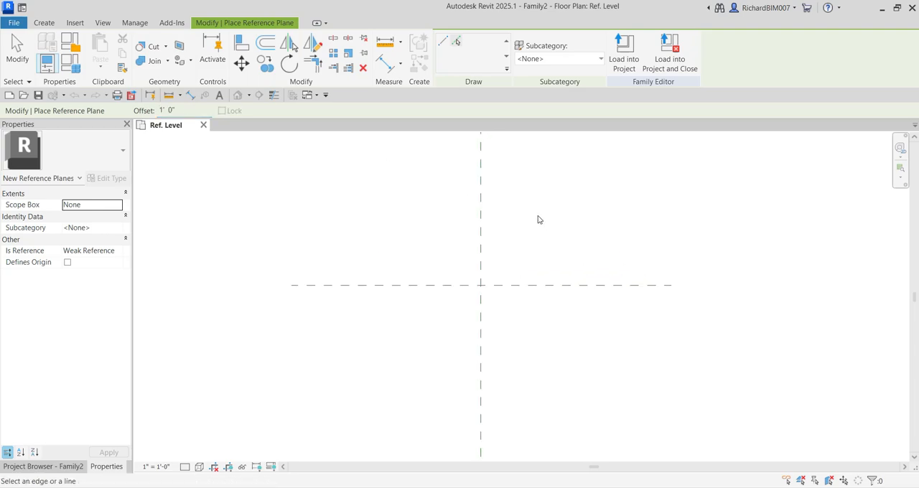
left_click(484, 230)
Create a horizontal reference plane offset 10' 0" below the Center (Front/Back) plane by picking that plane
left_click(189, 111)
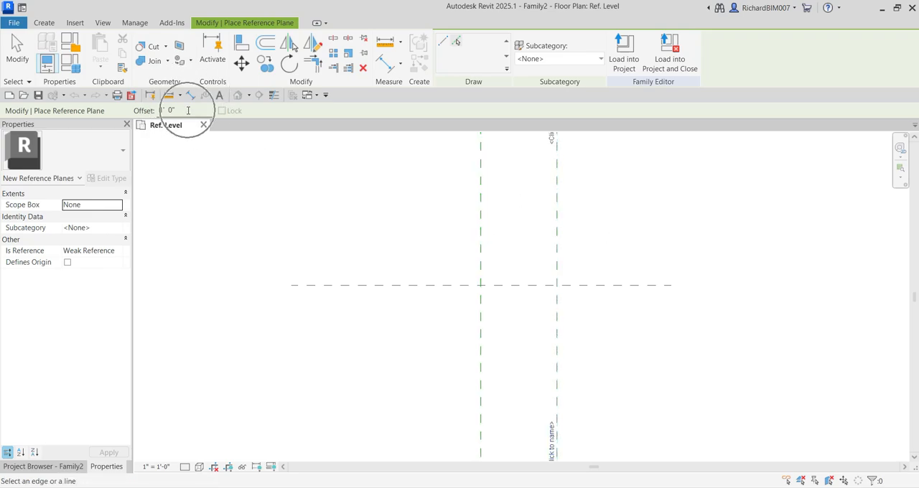
double_click(163, 112)
type("1")
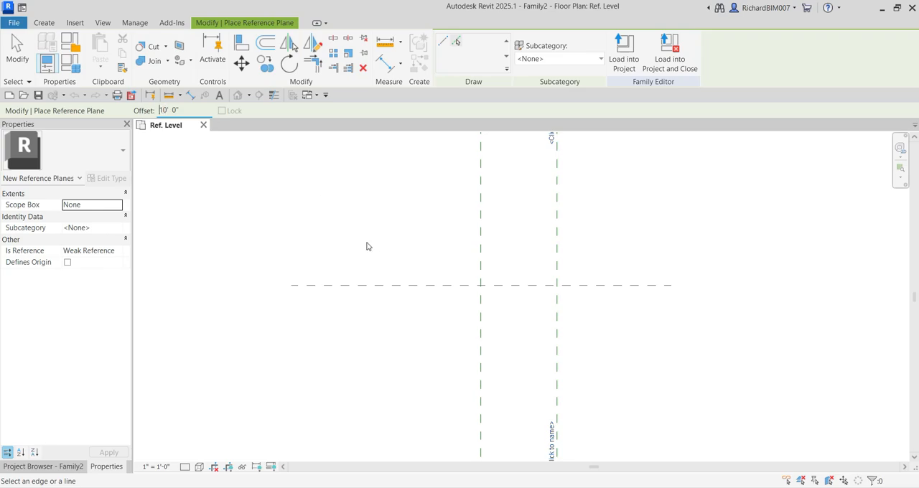
scroll(371, 235, "down", 2)
middle_click_drag(555, 338, 530, 307)
scroll(509, 267, "down", 2)
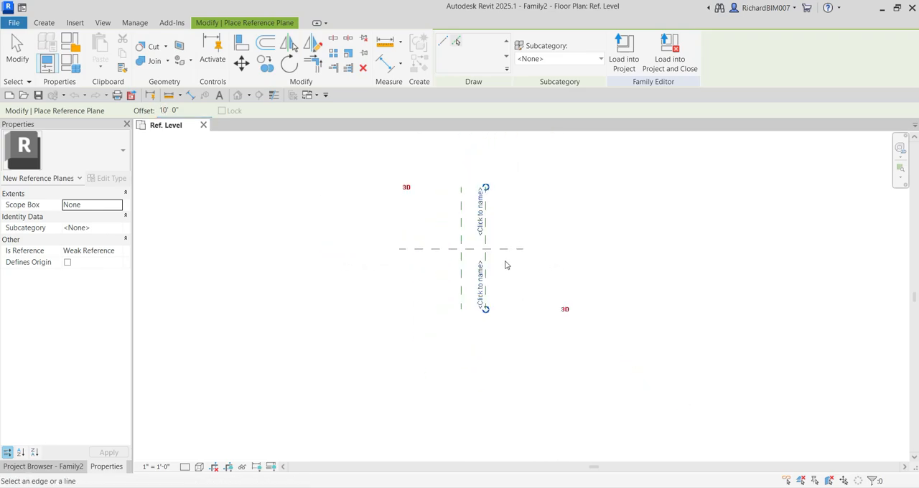
middle_click_drag(507, 262, 495, 232)
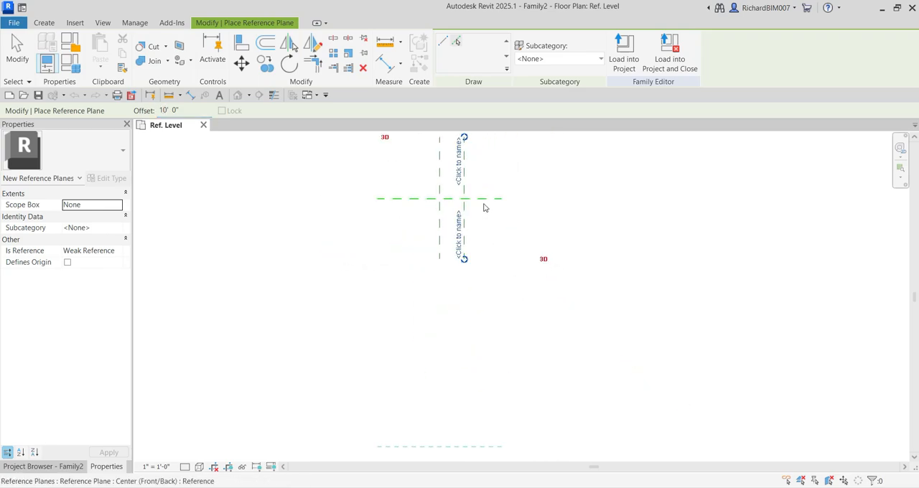
left_click(484, 208)
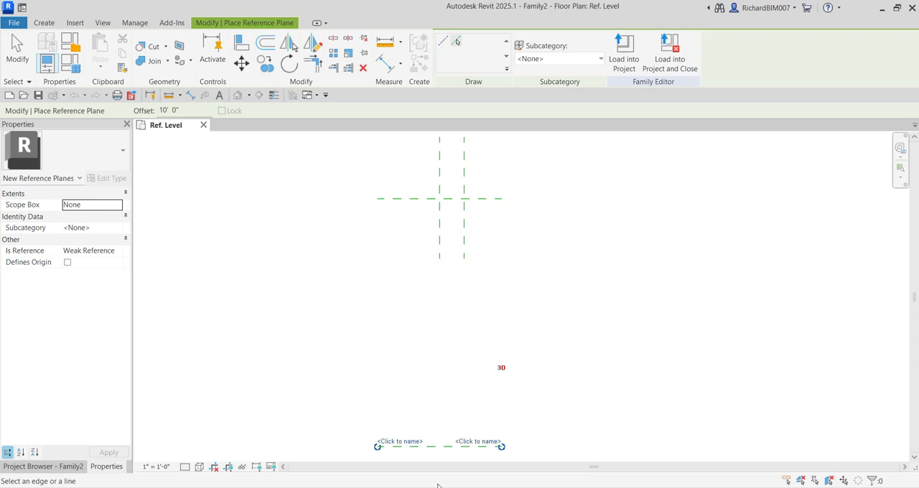
left_click(449, 456)
left_click(17, 51)
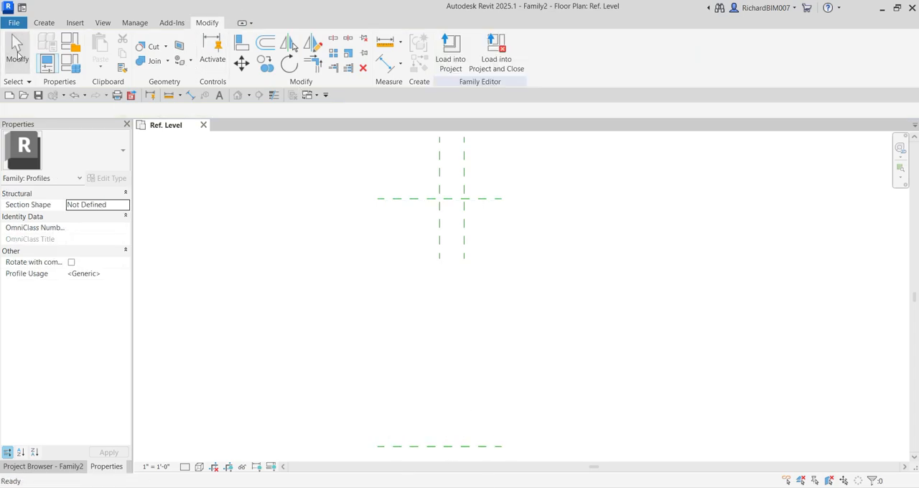
Extend the lower end of the new vertical reference plane down past the lower horizontal reference plane
scroll(424, 262, "down", 3)
middle_click_drag(473, 282, 464, 227)
scroll(455, 216, "up", 2)
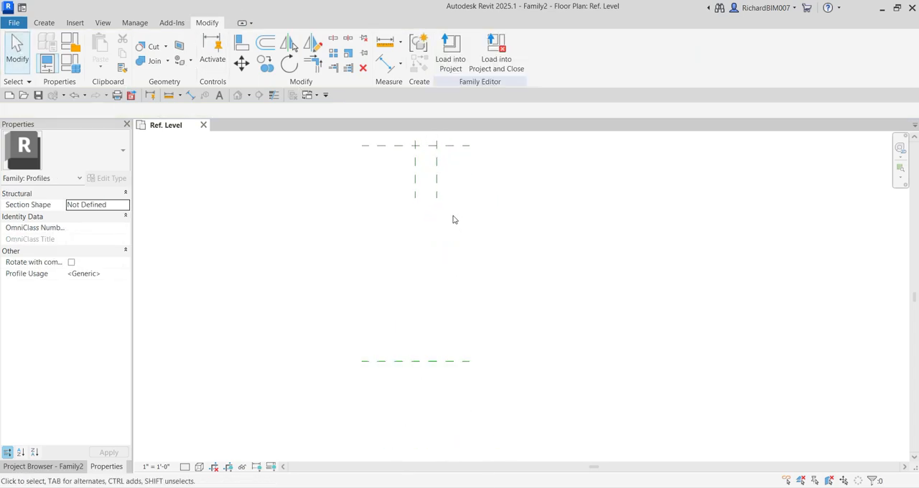
left_click(436, 181)
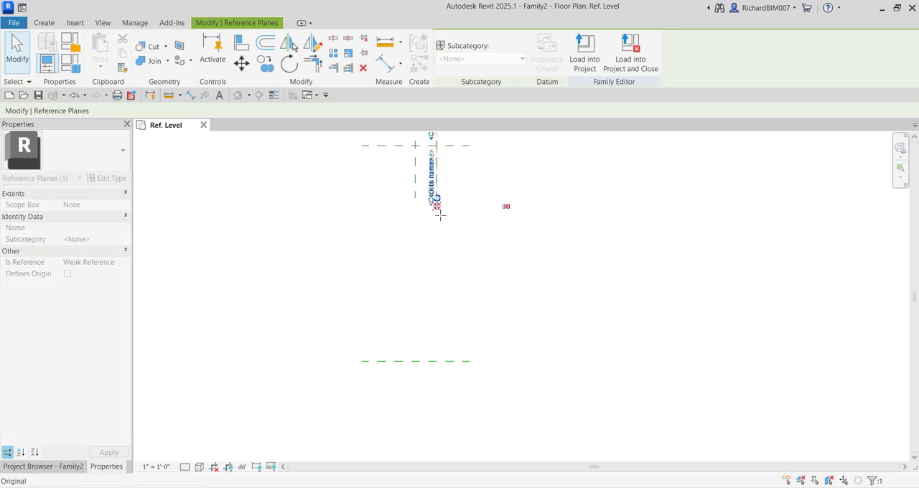
left_click_drag(440, 216, 447, 380)
left_click(474, 330)
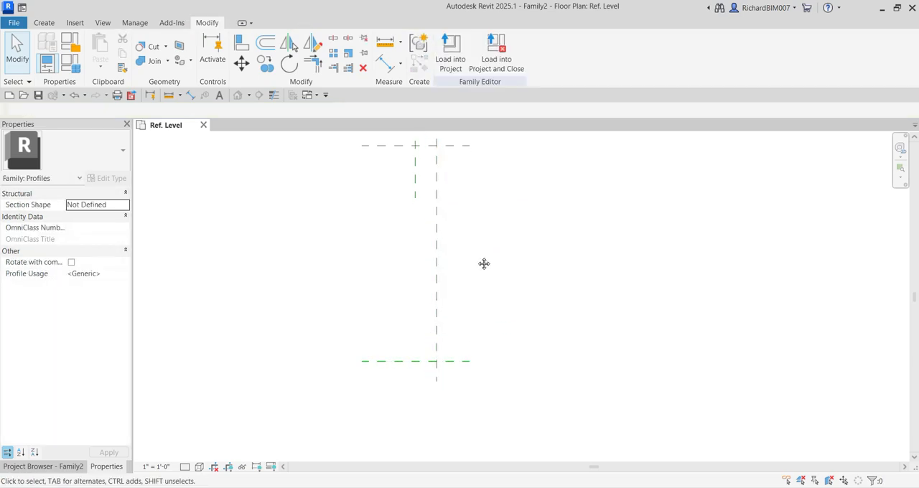
Extend the Center (Left/Right) reference plane down past the lower horizontal plane, unpinning it for the change and pinning it again
left_click(433, 262)
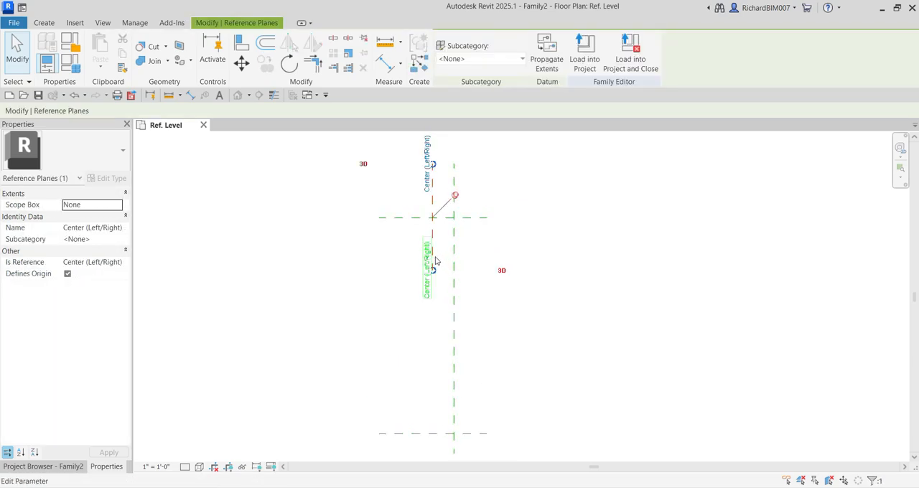
scroll(437, 238, "up", 2)
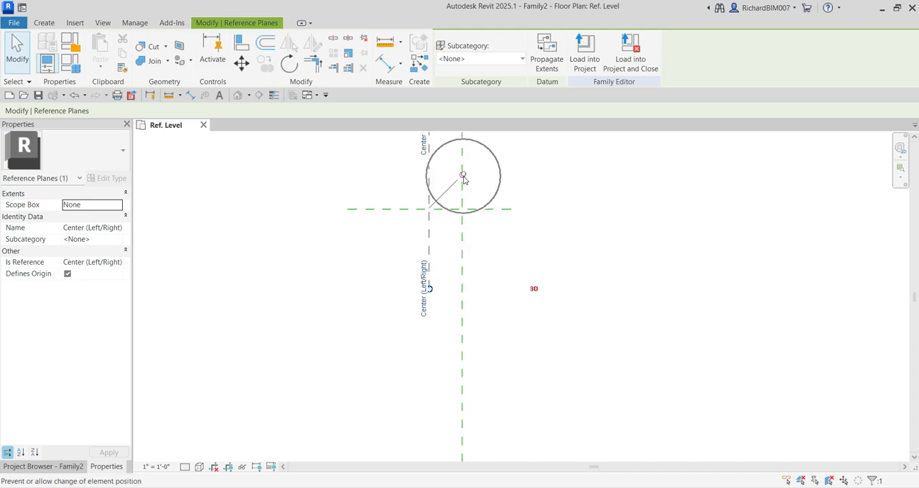
left_click(463, 178)
scroll(529, 238, "down", 2)
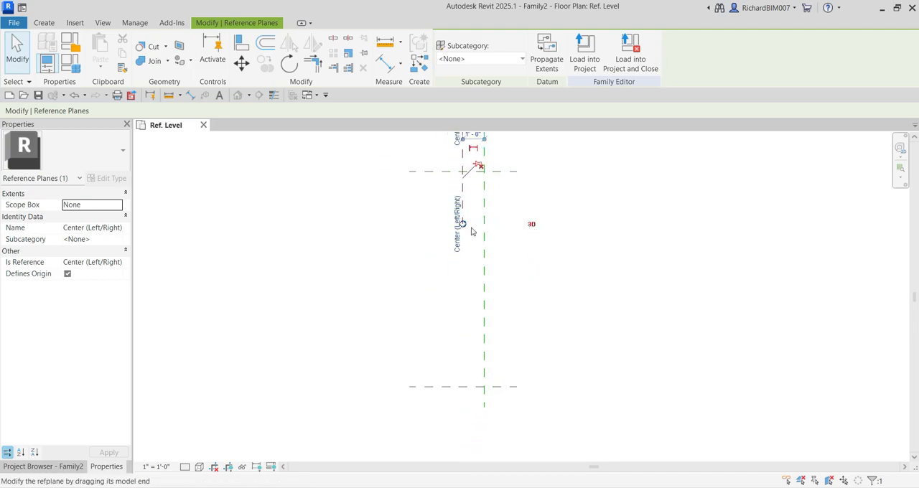
left_click_drag(471, 232, 463, 407)
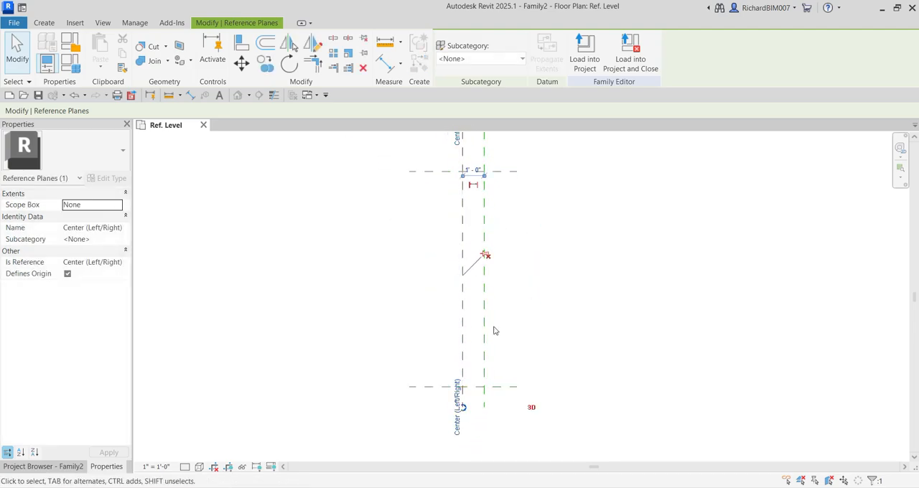
left_click(489, 255)
left_click(541, 242)
scroll(539, 232, "down", 1)
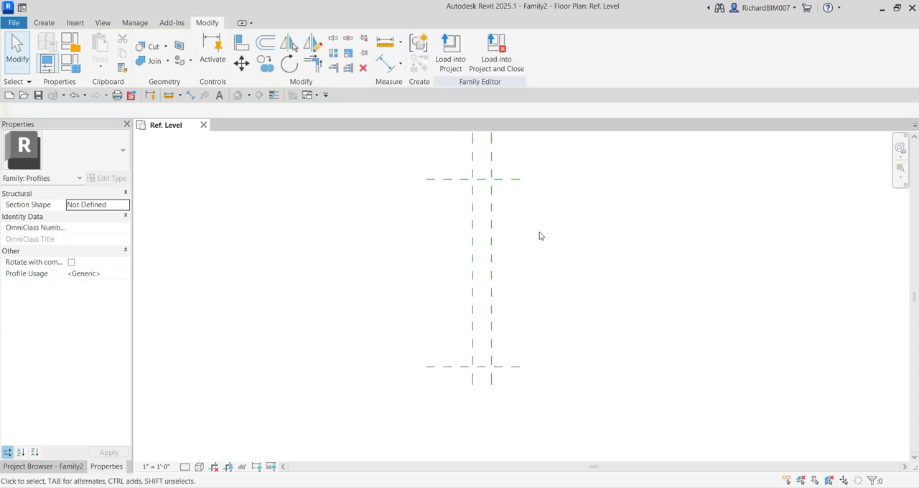
Draw a closed triangular profile on the reference planes with a 10' vertical side, a 1' base and a sloping face from the upper-left intersection
middle_click_drag(572, 220, 498, 263)
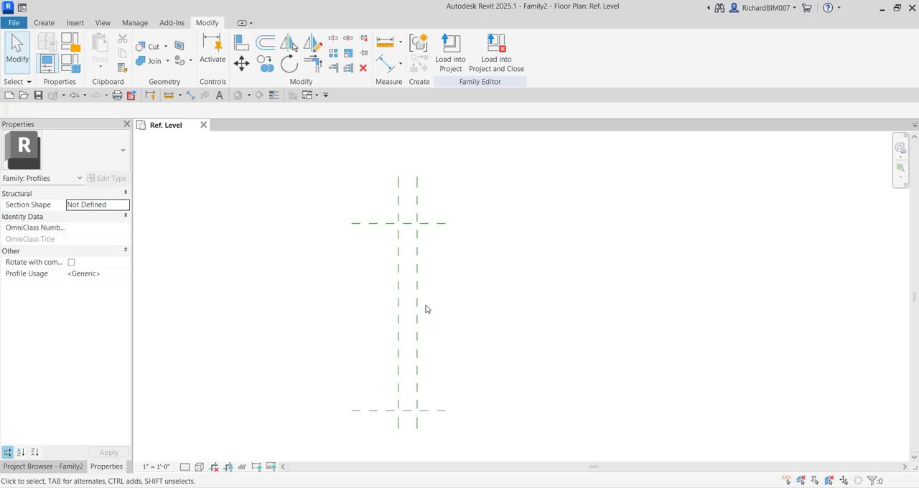
left_click(43, 23)
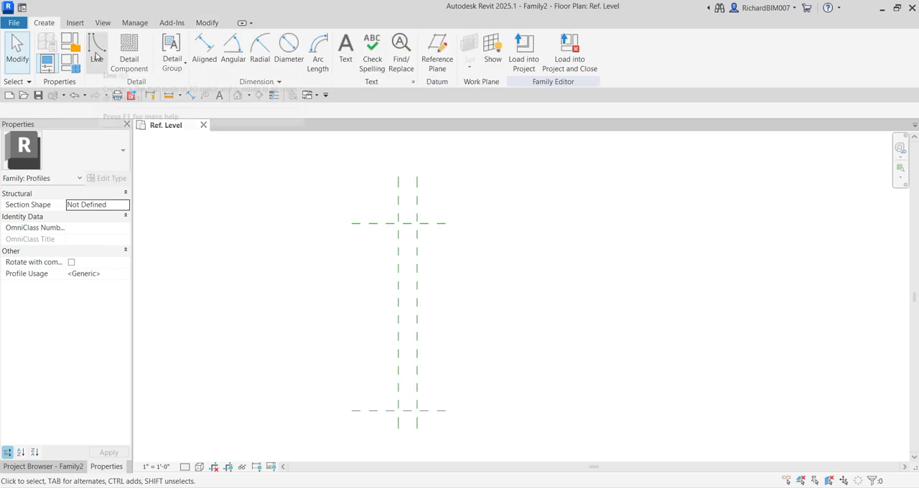
left_click(96, 57)
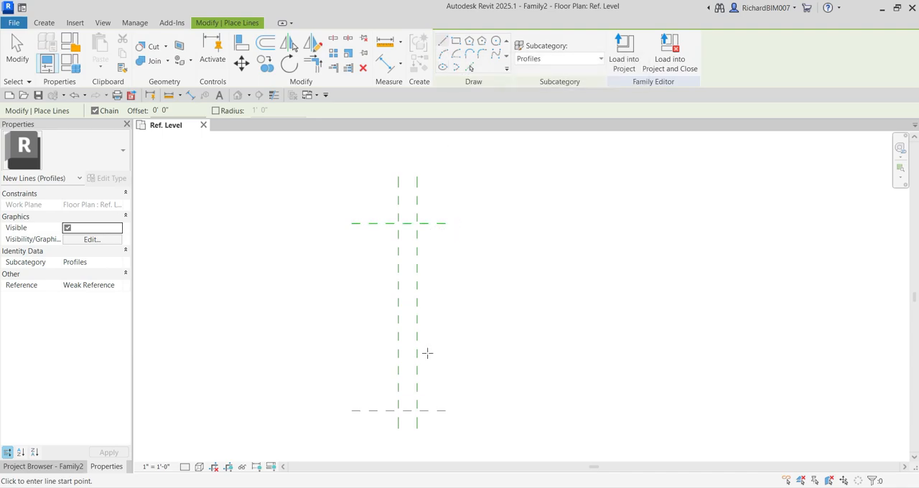
left_click(398, 224)
left_click(531, 223)
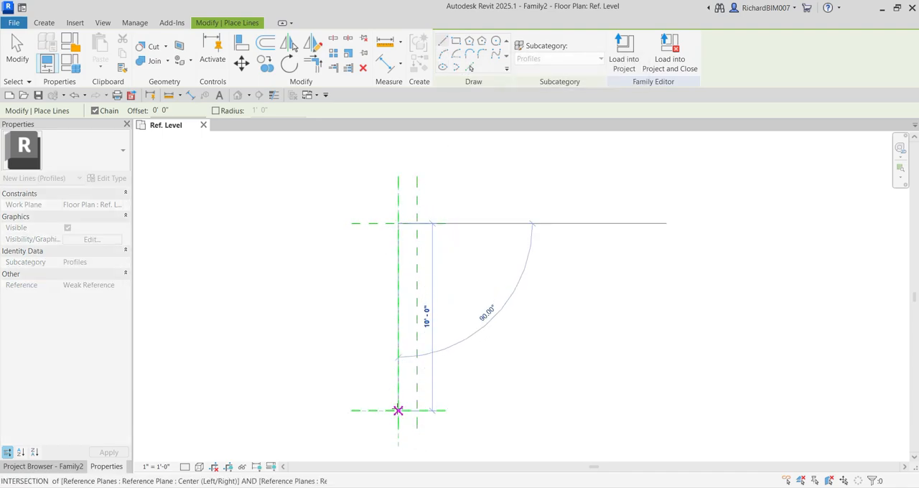
left_click(397, 410)
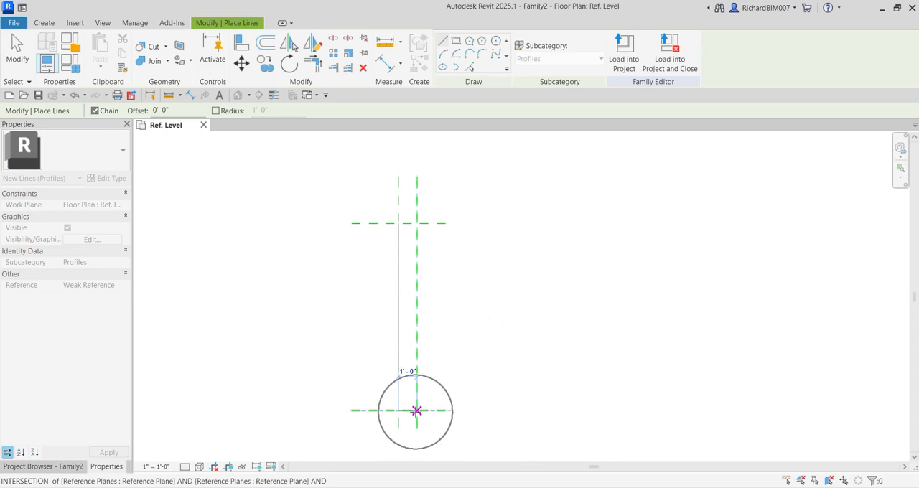
left_click(417, 411)
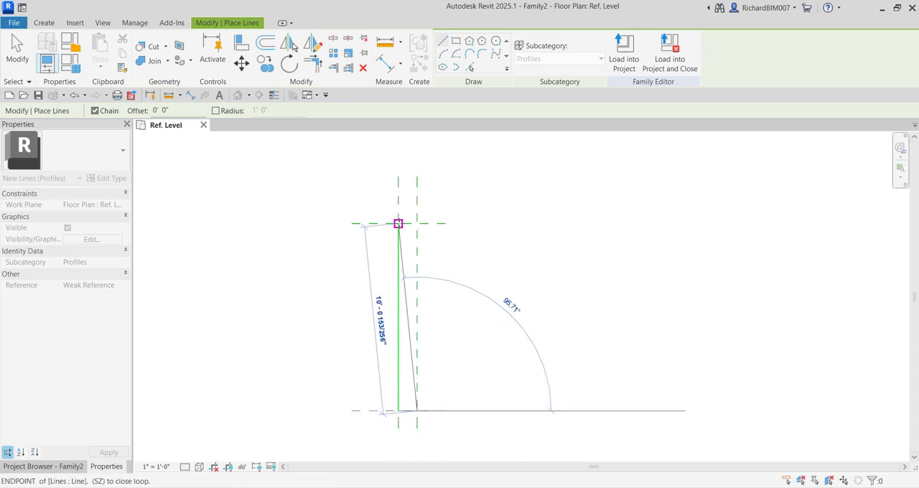
left_click(399, 222)
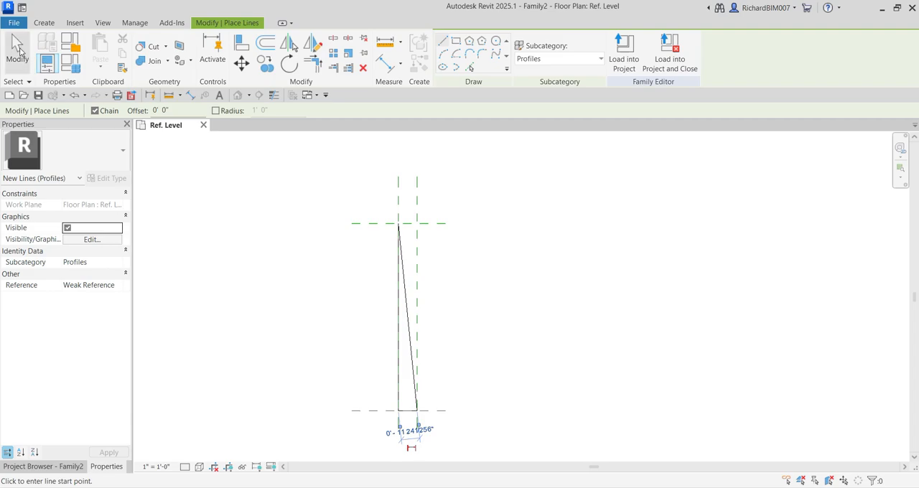
left_click(18, 51)
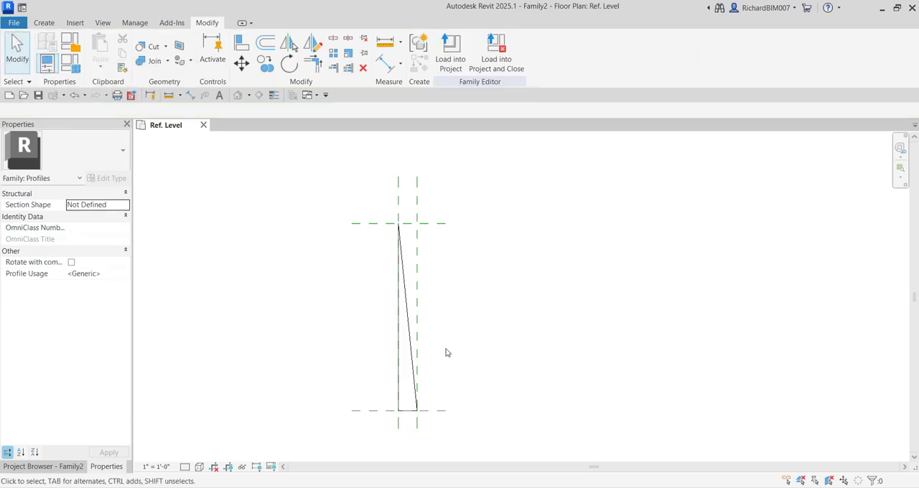
Add an aligned dimension between the upper and lower horizontal reference planes, placed left of the triangle
scroll(446, 350, "up", 2)
middle_click_drag(446, 347, 498, 323)
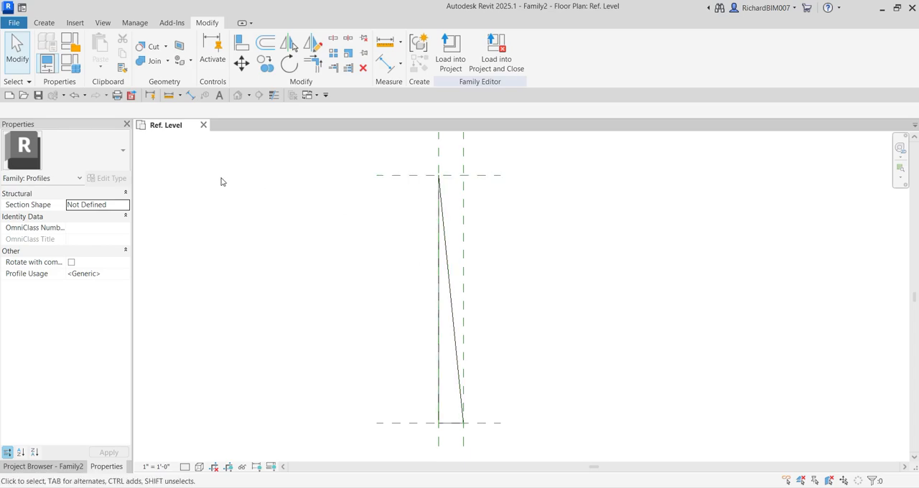
left_click(191, 96)
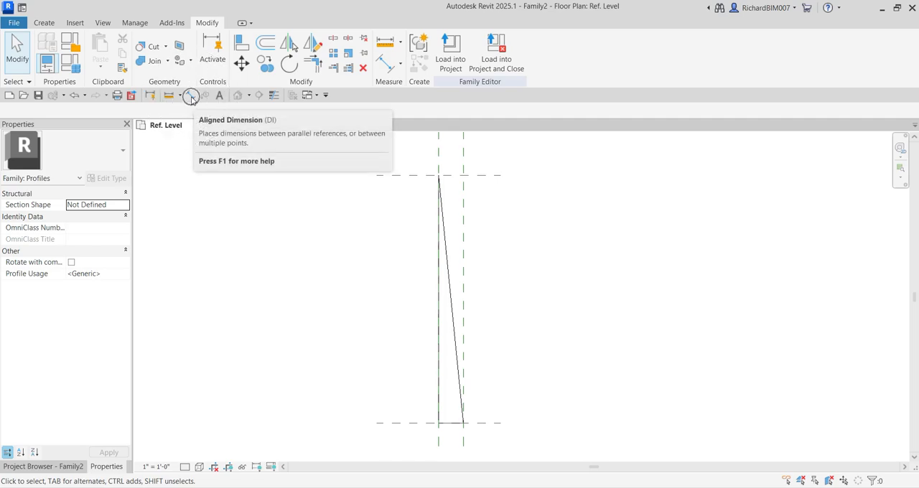
left_click(416, 179)
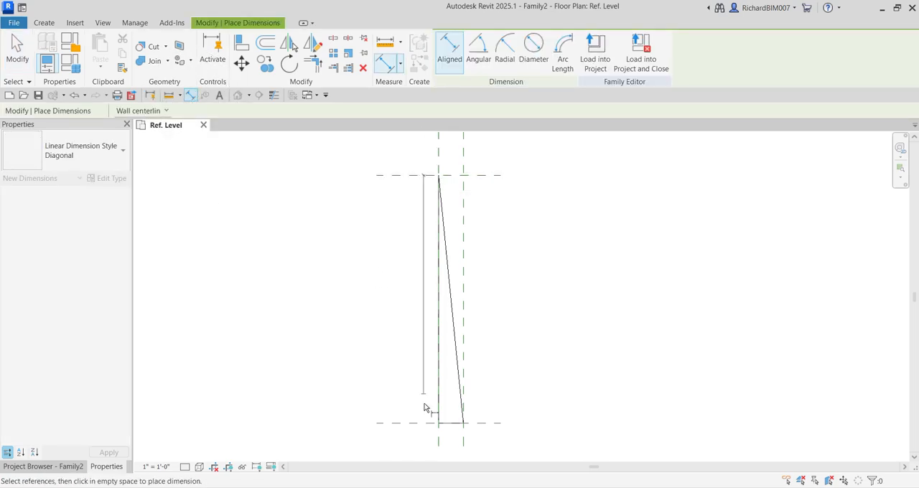
left_click(422, 428)
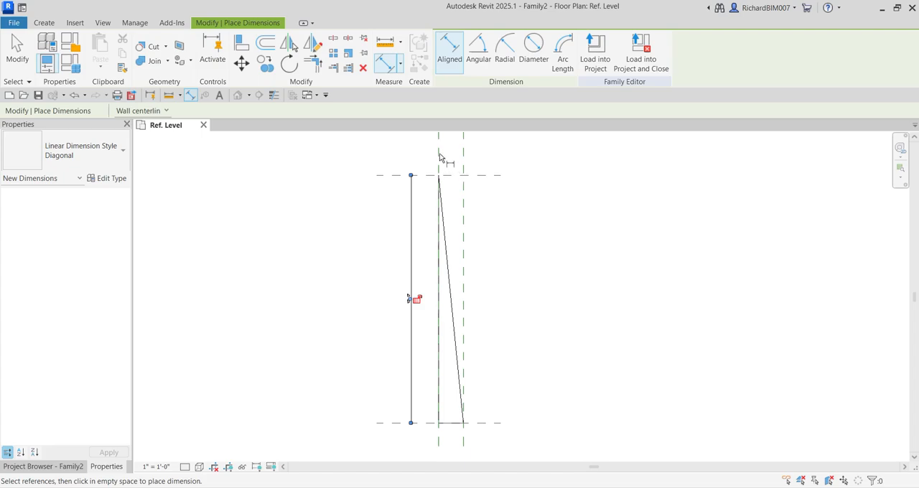
Add an aligned dimension between the two vertical reference planes, just above the Center (Front/Back) plane
middle_click_drag(453, 153, 442, 204)
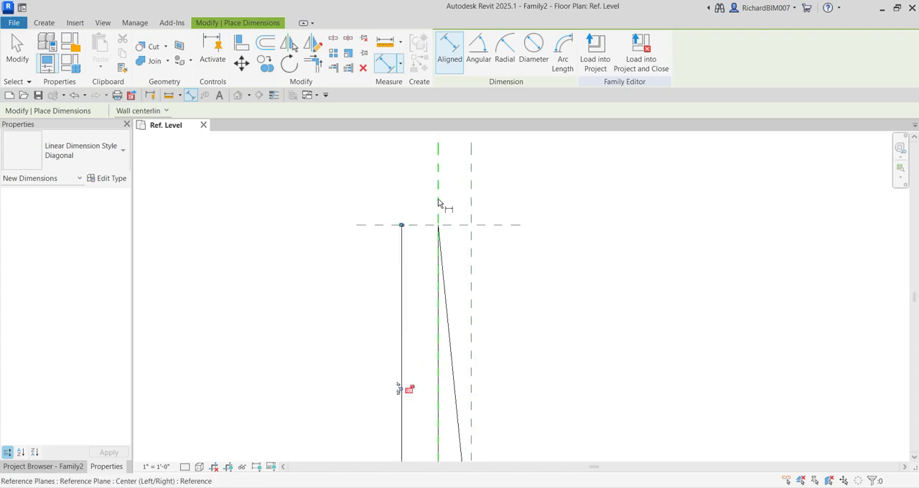
left_click(439, 206)
left_click(470, 210)
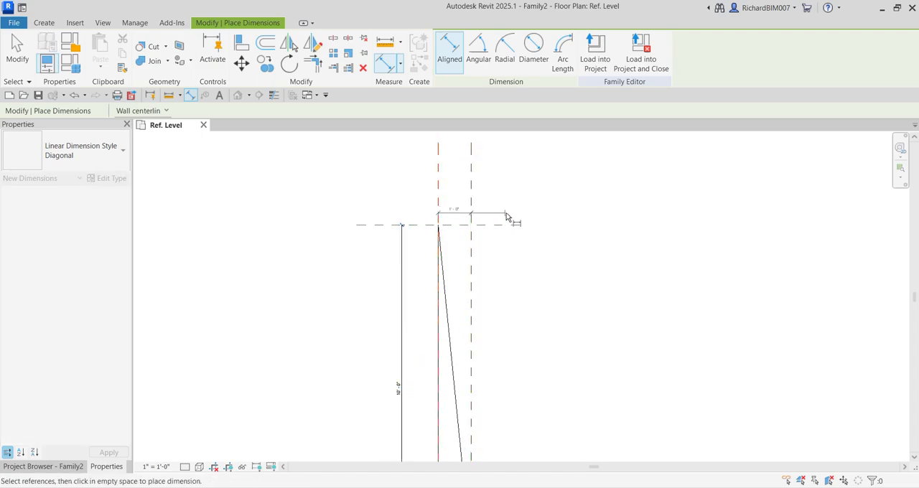
left_click(507, 217)
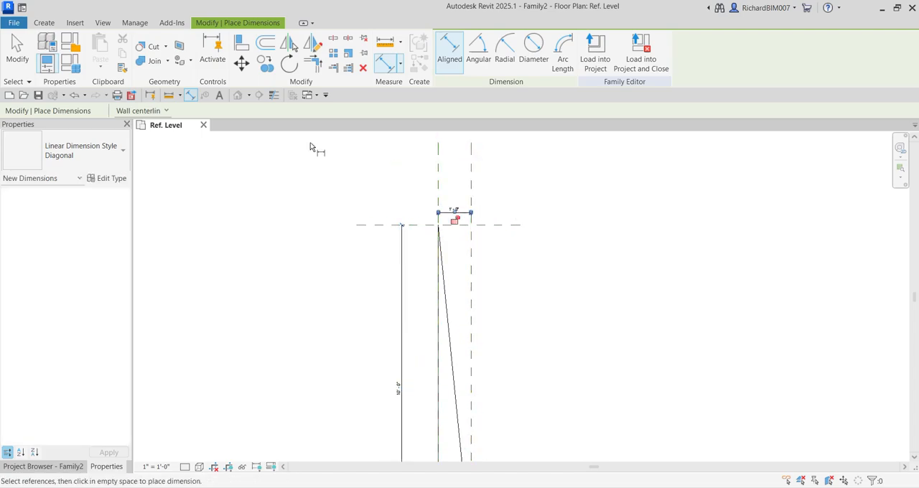
left_click(16, 48)
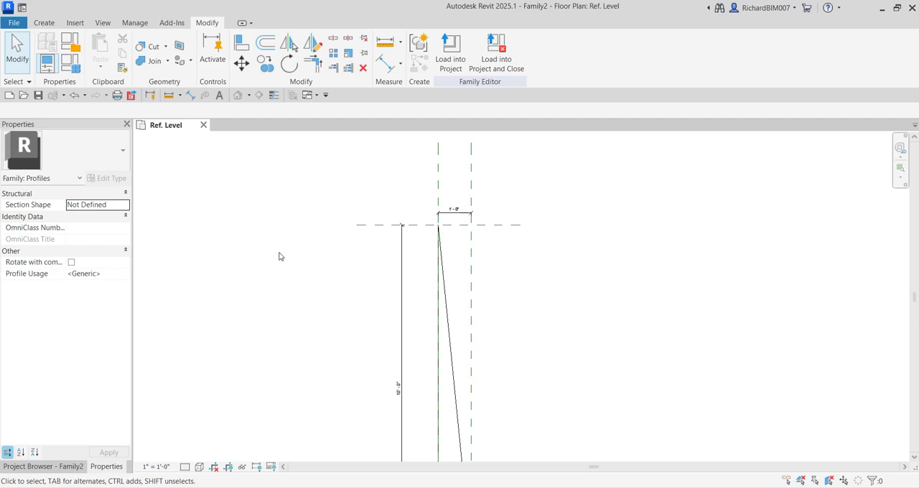
Create a family type parameter named Wall Height with data type Length, grouped under Dimensions
left_click(75, 66)
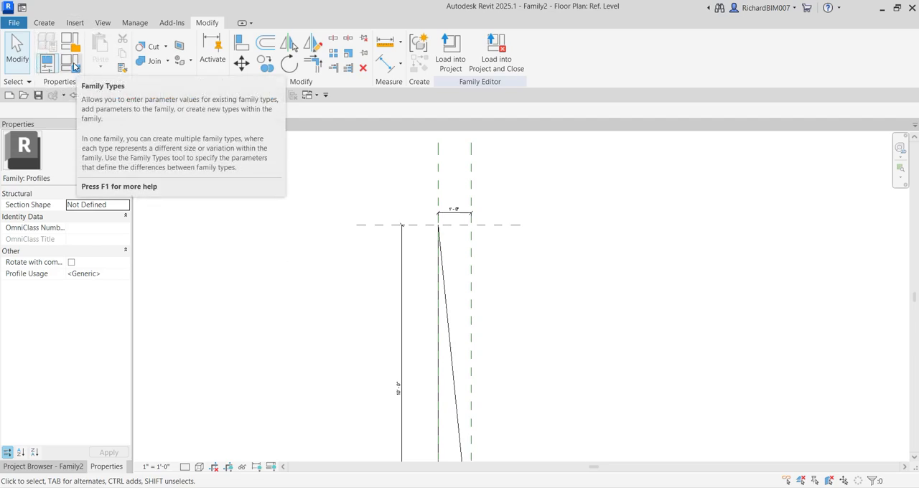
left_click(75, 66)
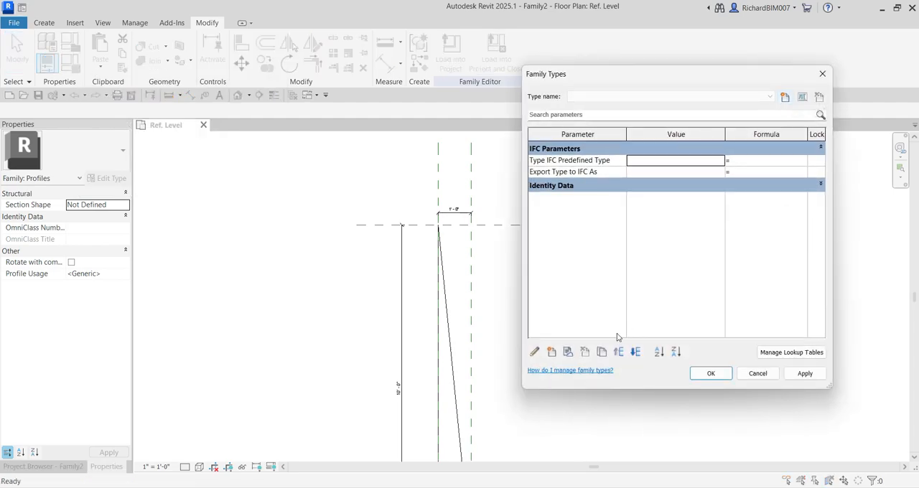
left_click(552, 353)
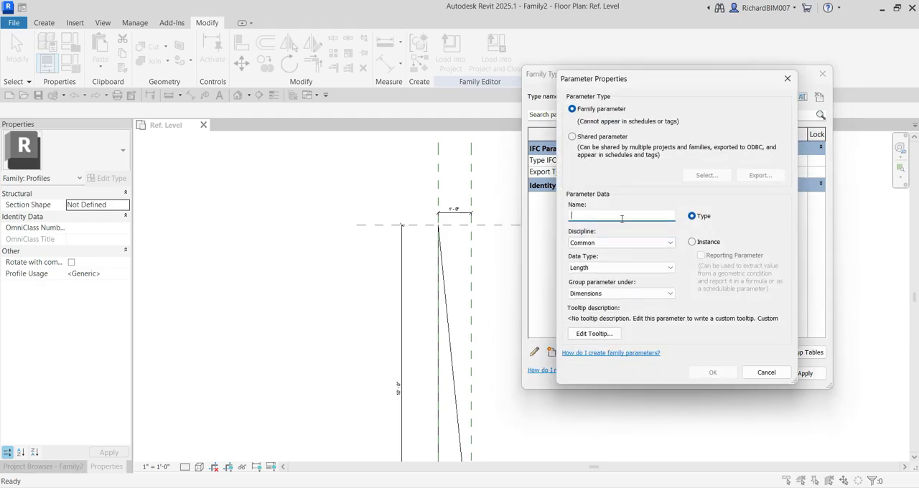
left_click(622, 218)
type("Wall Height")
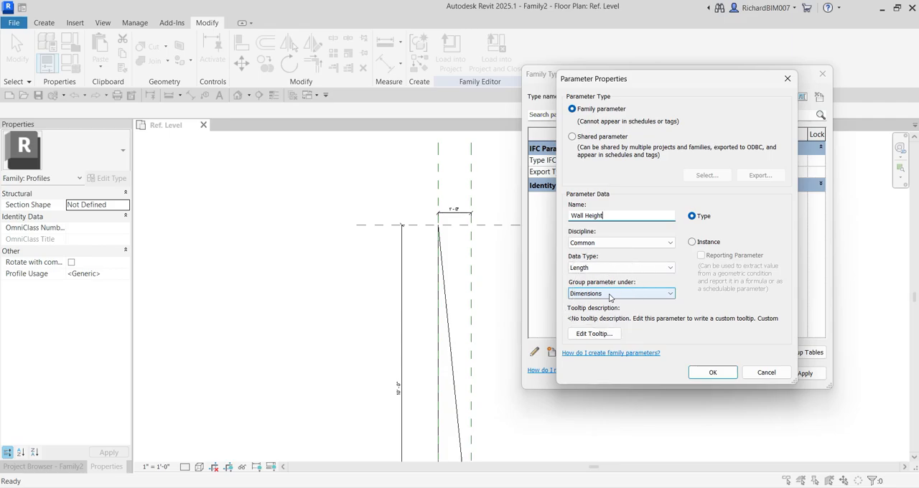
left_click(693, 223)
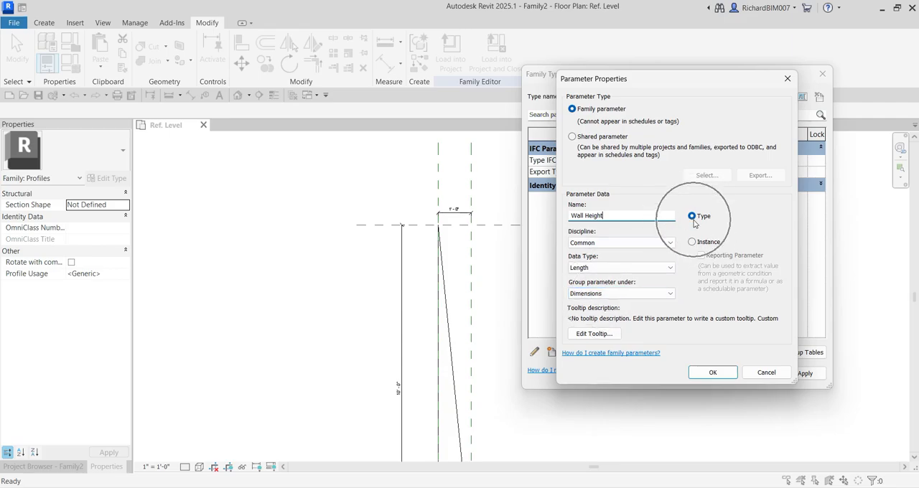
left_click(700, 373)
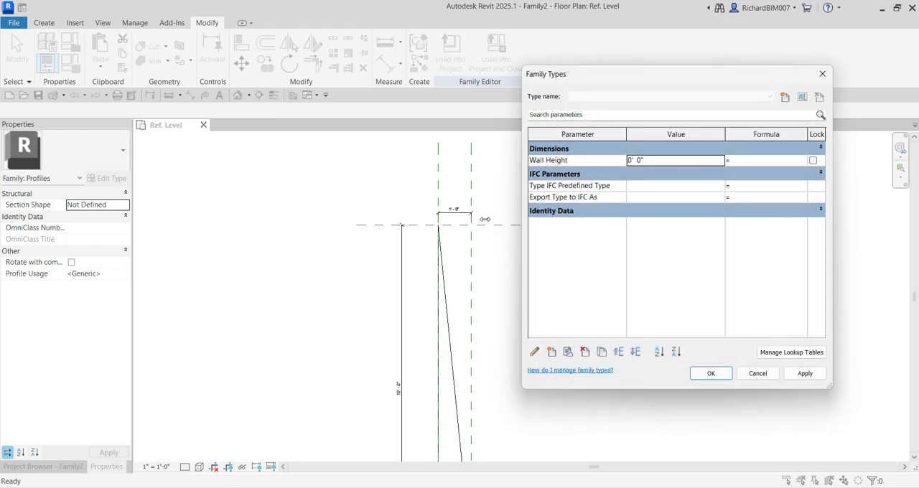
Create a family type parameter named Face Angle with data type Angle, grouped under Dimensions
left_click(398, 396)
left_click(551, 352)
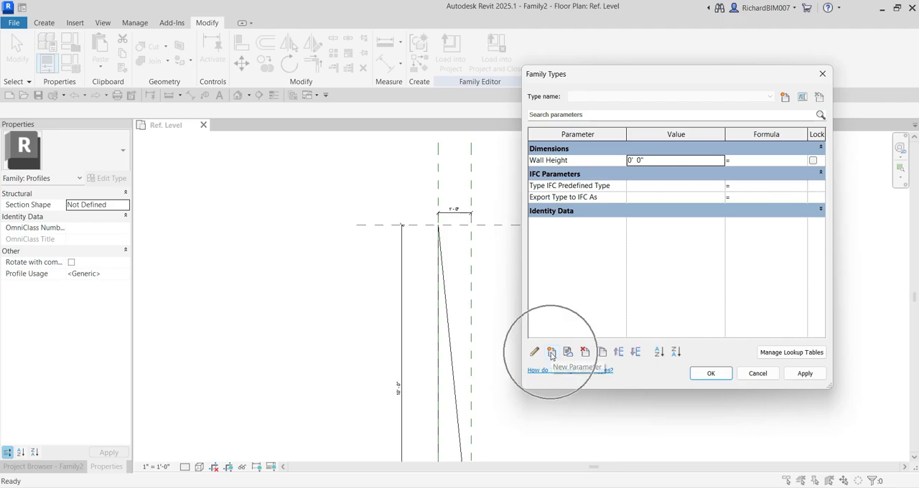
left_click(551, 353)
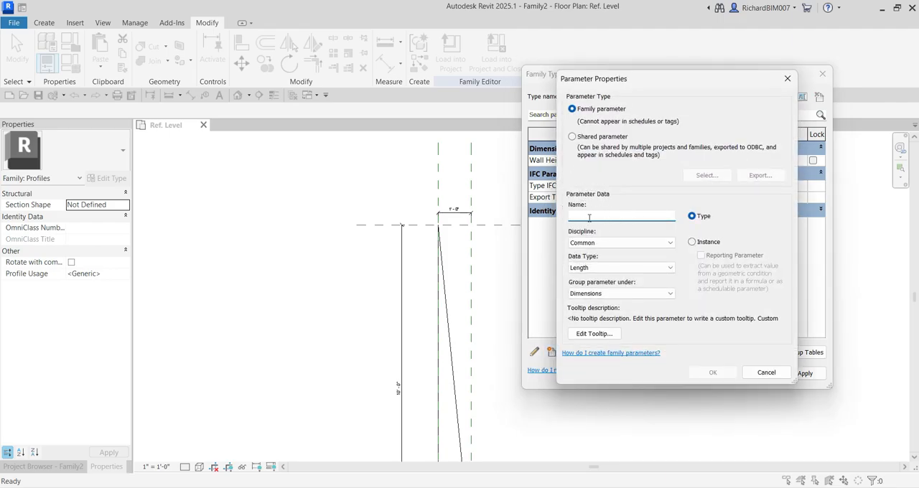
type("Face Angle")
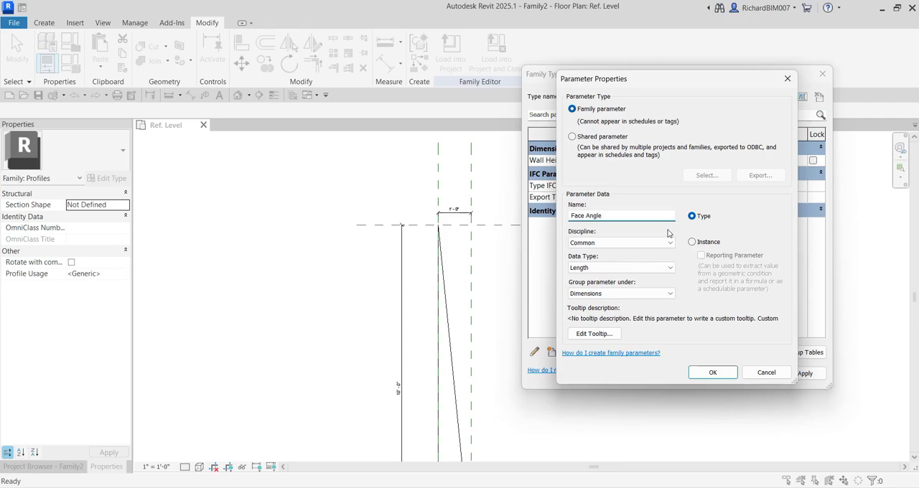
left_click(594, 244)
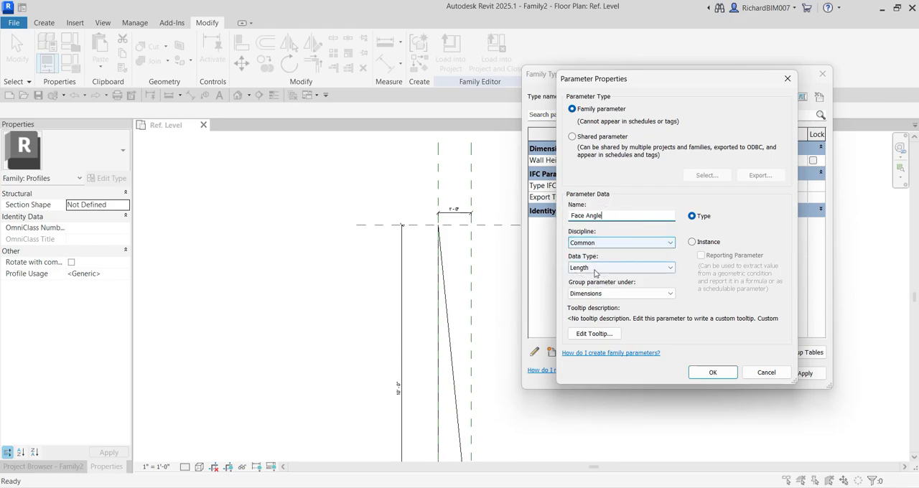
left_click(593, 268)
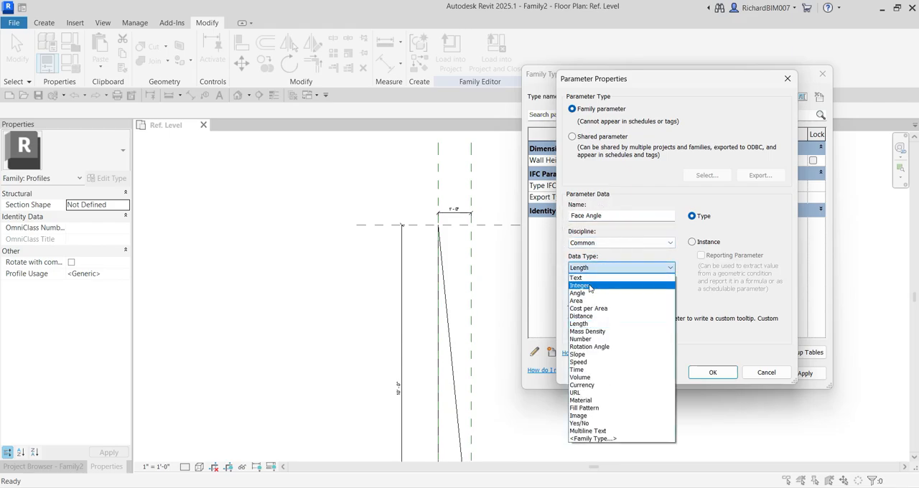
left_click(591, 294)
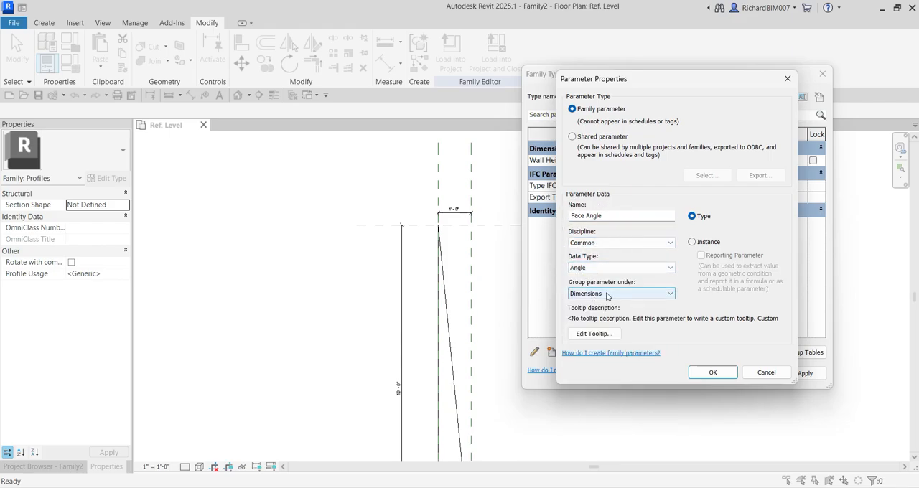
key("ctrl")
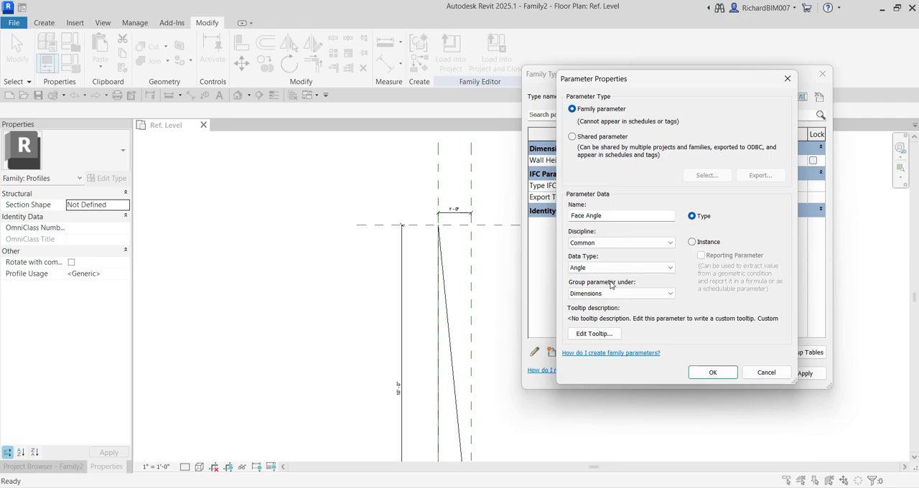
key("ctrl")
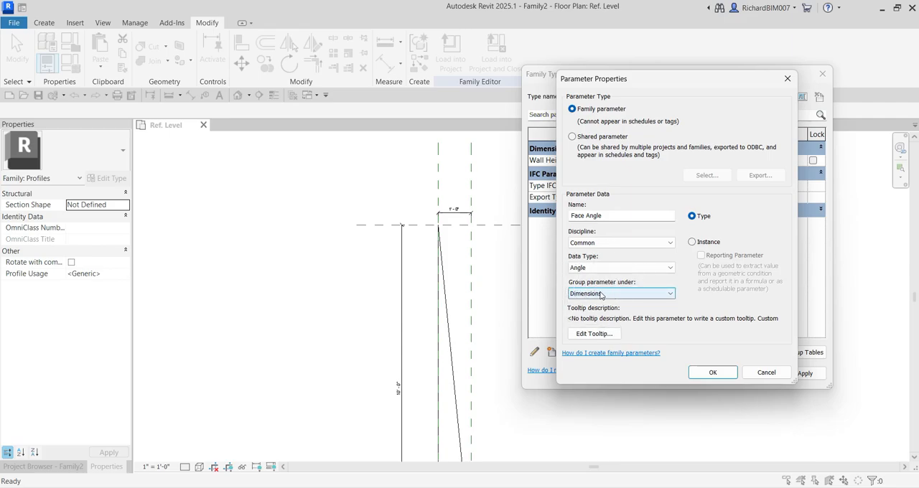
left_click(709, 371)
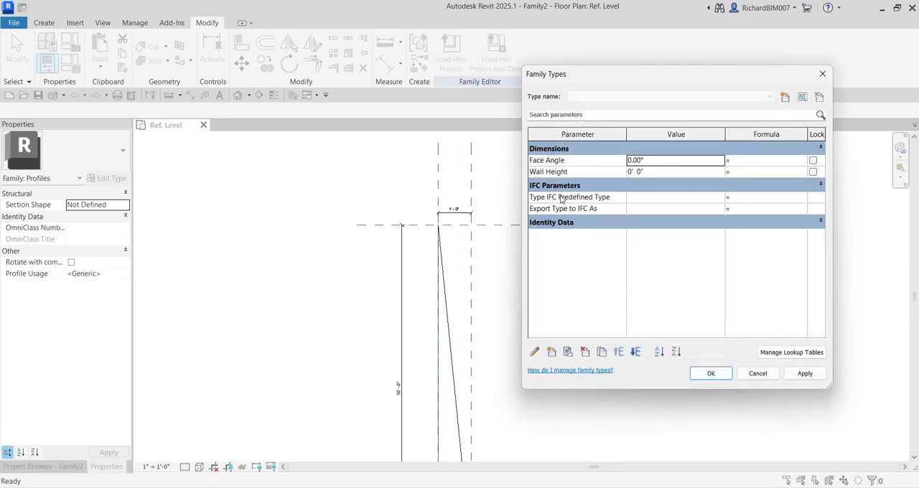
Set the Face Angle parameter to 3° and the Wall Height parameter to 5', and accept the family types
left_click(657, 164)
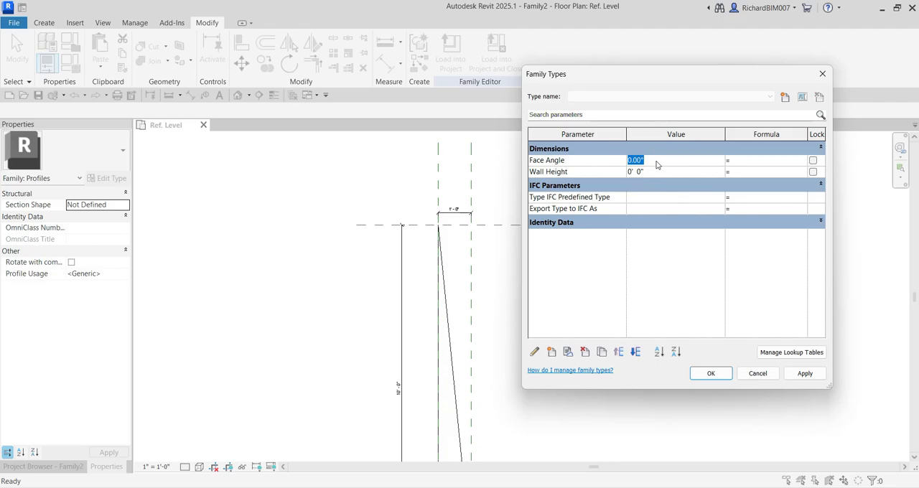
type("3")
left_click(654, 173)
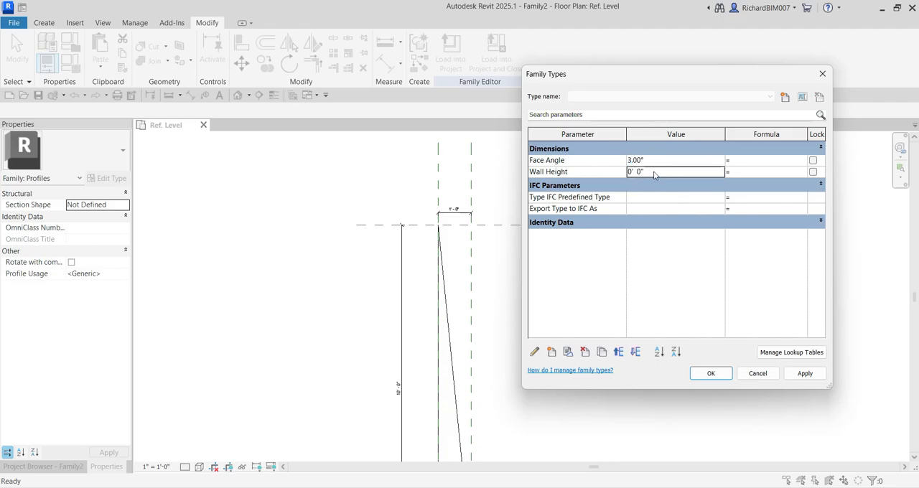
type("10")
left_click_drag(636, 171, 600, 165)
type("5")
left_click(711, 374)
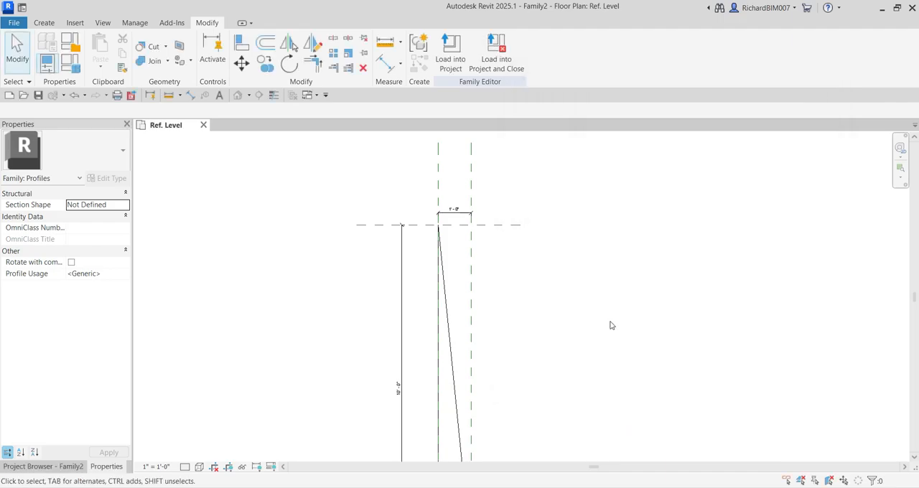
Label the vertical dimension beside the triangular profile with the Wall Height parameter
scroll(492, 316, "down", 2)
middle_click_drag(537, 373, 541, 294)
scroll(431, 299, "up", 2)
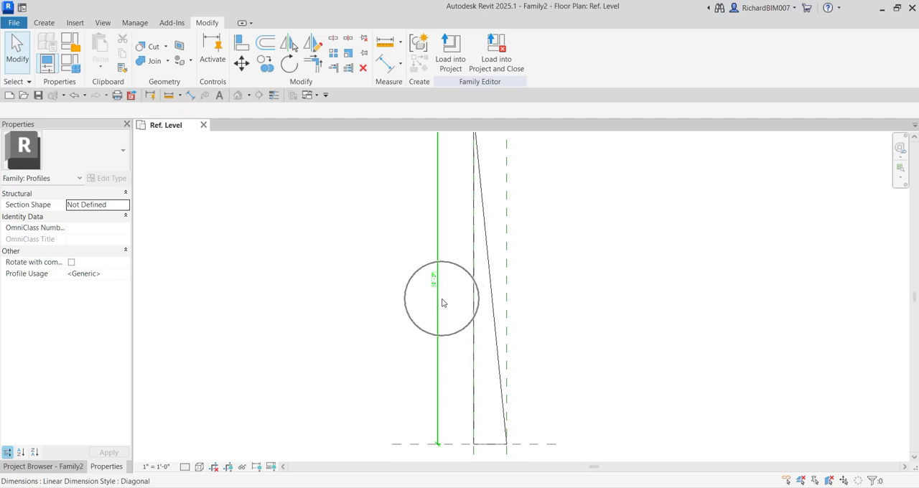
left_click(442, 302)
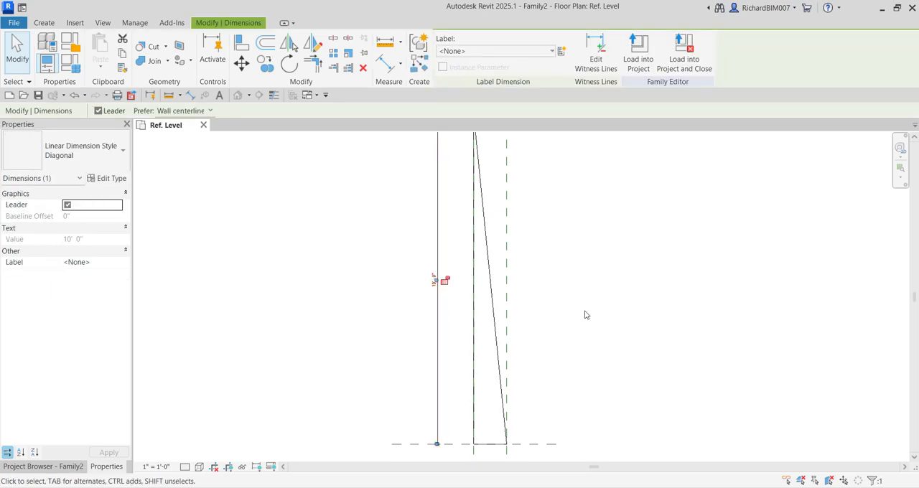
left_click(552, 52)
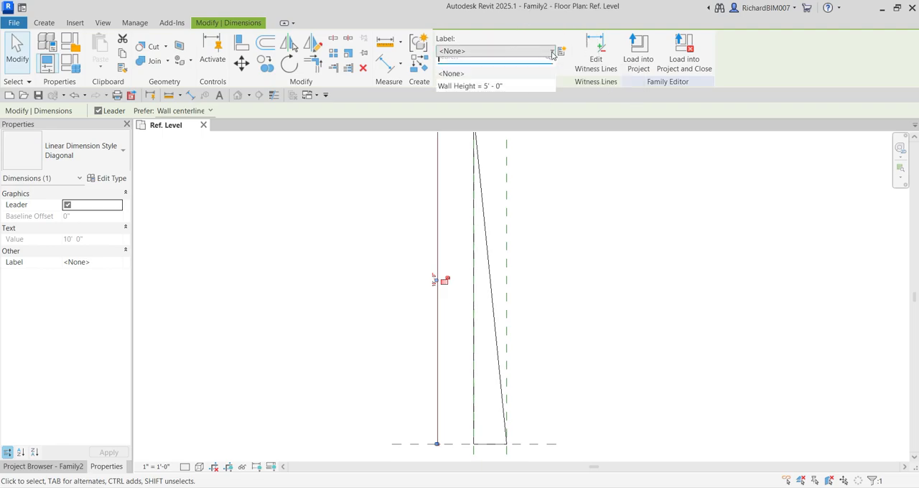
left_click(460, 94)
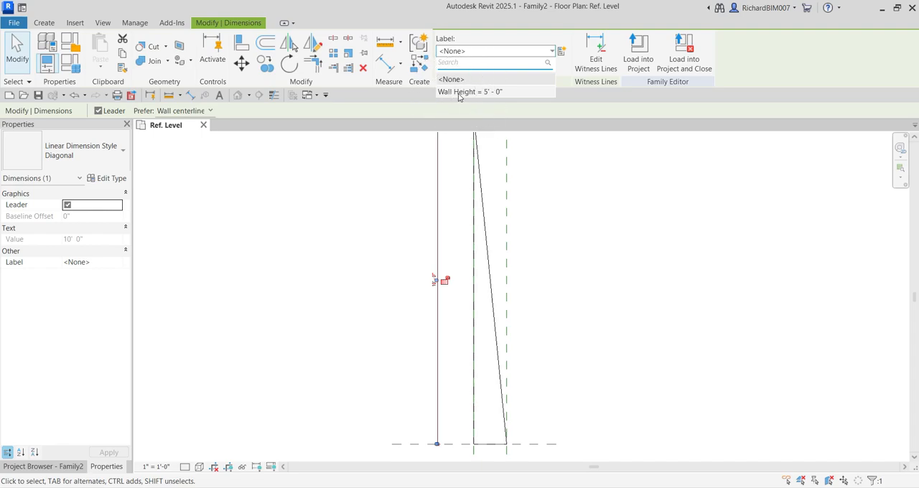
left_click(460, 95)
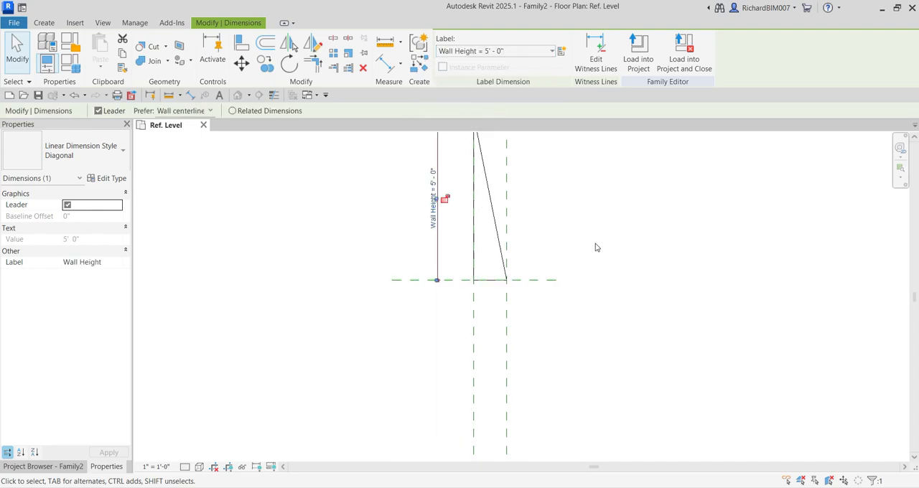
scroll(587, 251, "down", 2)
middle_click_drag(577, 223, 547, 256)
scroll(484, 262, "up", 2)
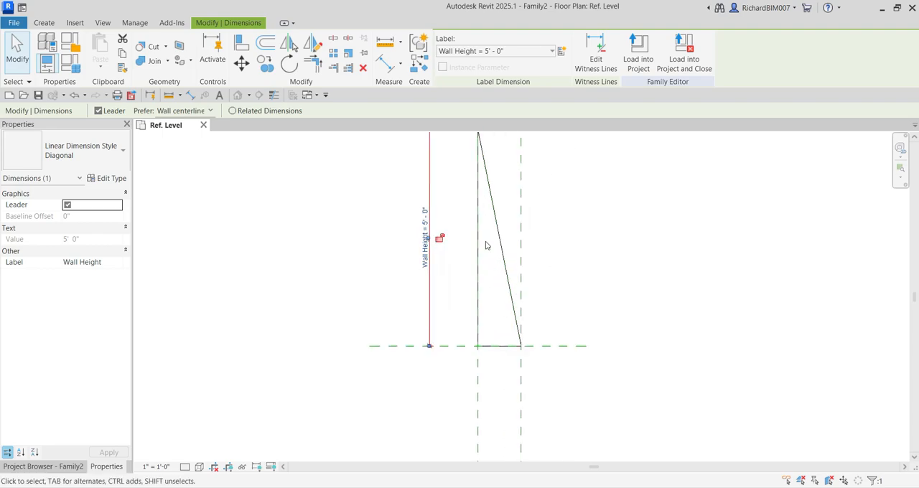
middle_click_drag(481, 169, 485, 217)
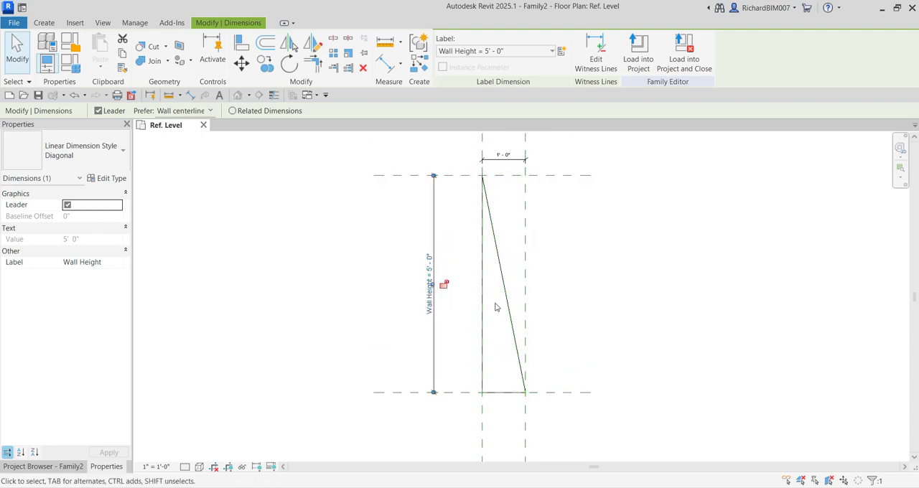
left_click(580, 280)
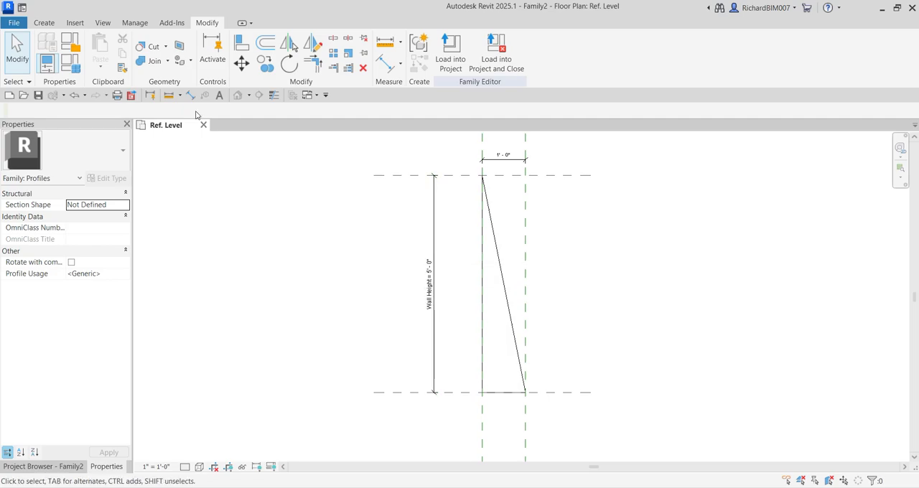
Set the Wall Height parameter to 8' in the family types and accept the change
left_click(79, 69)
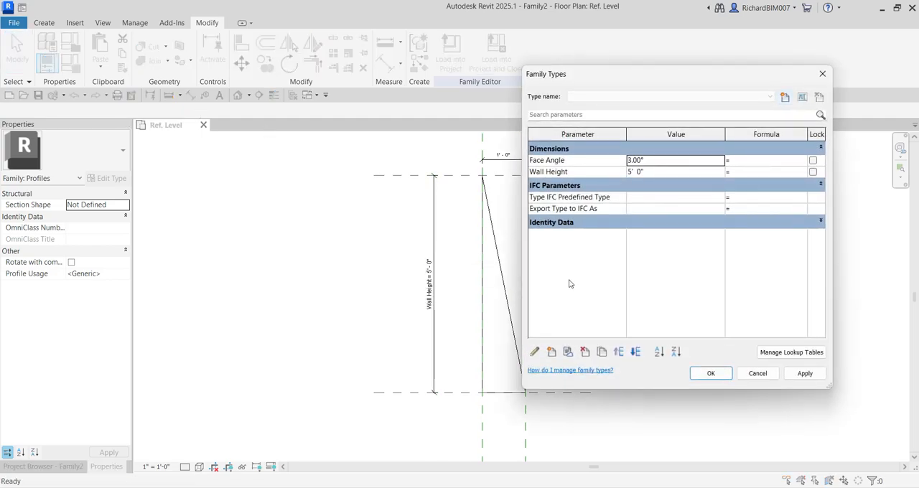
left_click_drag(585, 91, 661, 97)
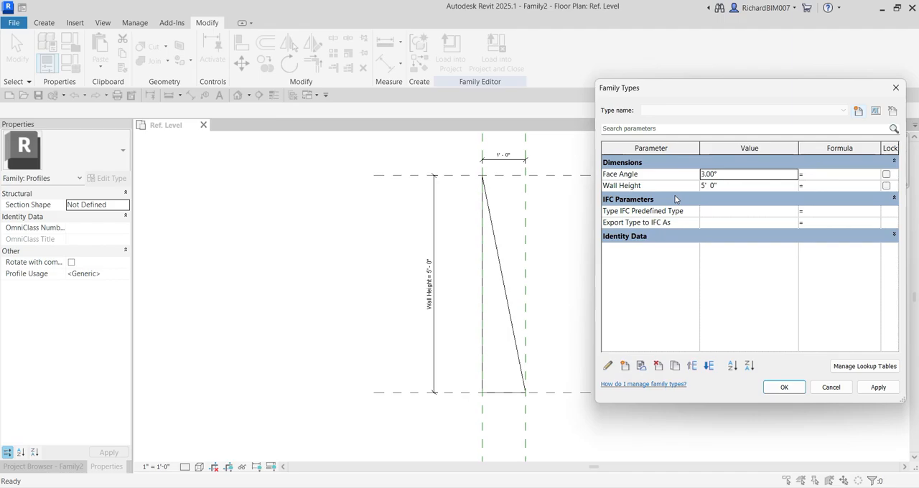
left_click(728, 186)
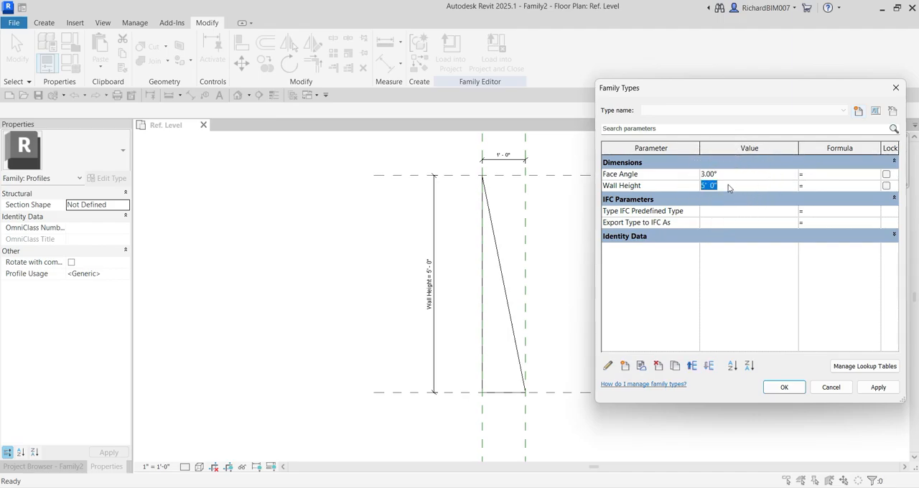
type("8")
left_click(877, 387)
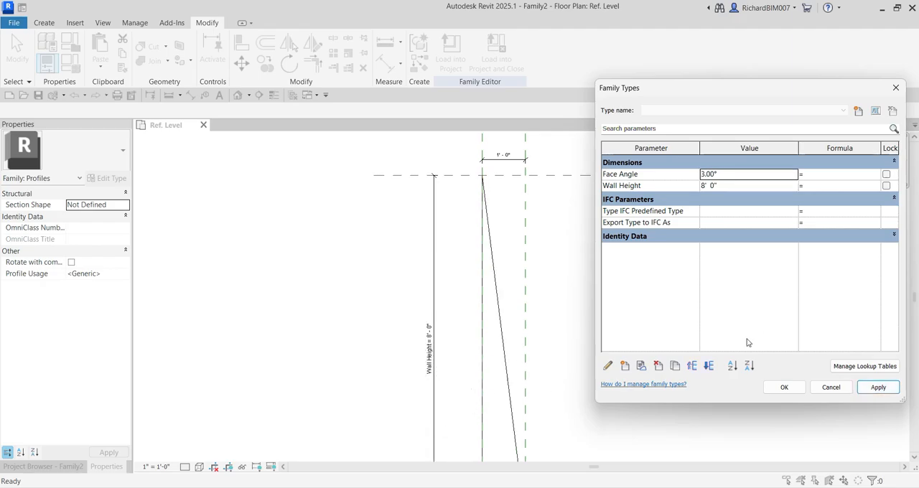
left_click(784, 387)
Examine the resized triangular profile, including its sloped face, base corner, horizontal width dimension and Wall Height dimension
scroll(546, 281, "down", 4)
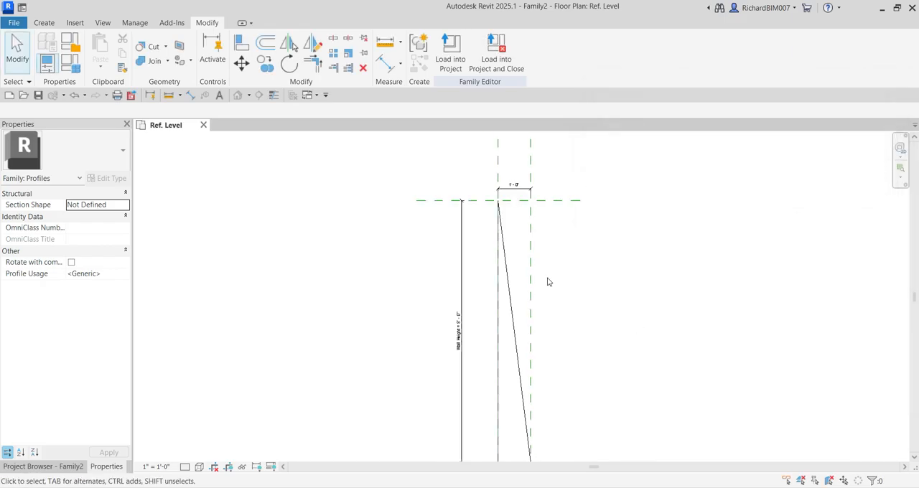
scroll(510, 351, "up", 2)
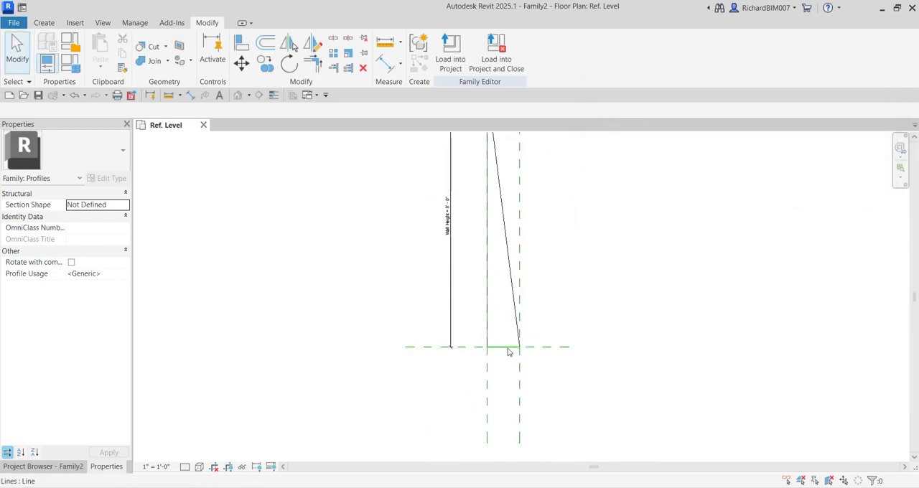
scroll(518, 323, "down", 2)
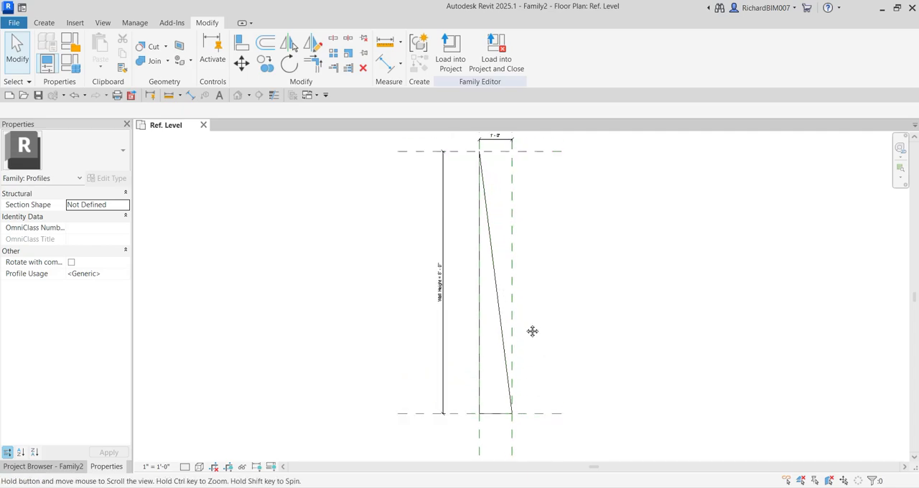
scroll(519, 209, "up", 2)
scroll(518, 209, "up", 2)
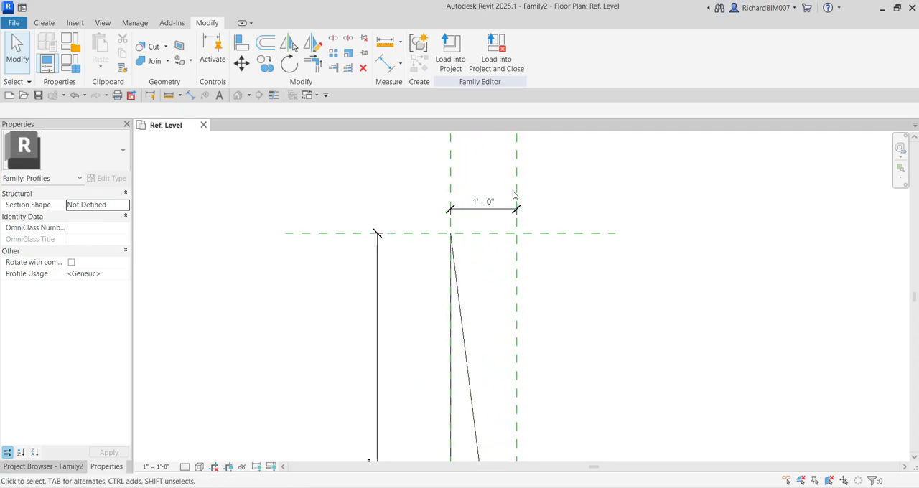
scroll(533, 253, "down", 4)
middle_click_drag(539, 455, 540, 357)
scroll(539, 318, "down", 1)
scroll(550, 249, "down", 1)
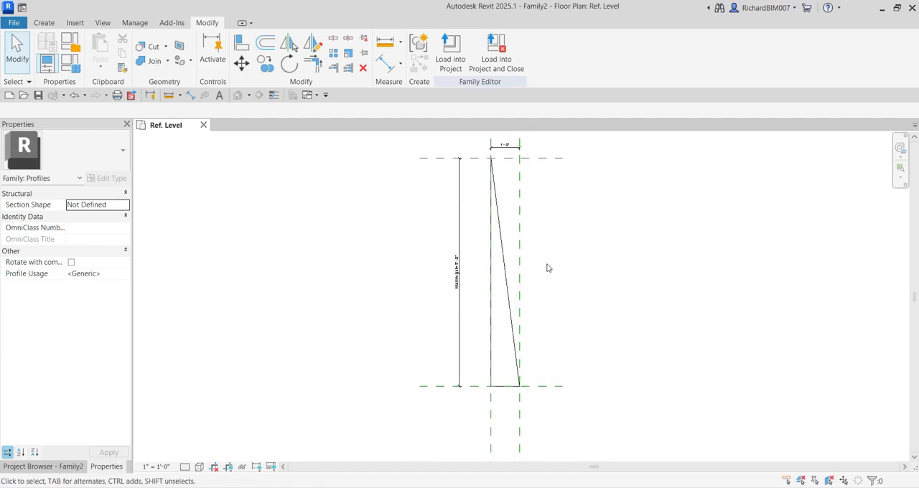
middle_click_drag(535, 222, 513, 238)
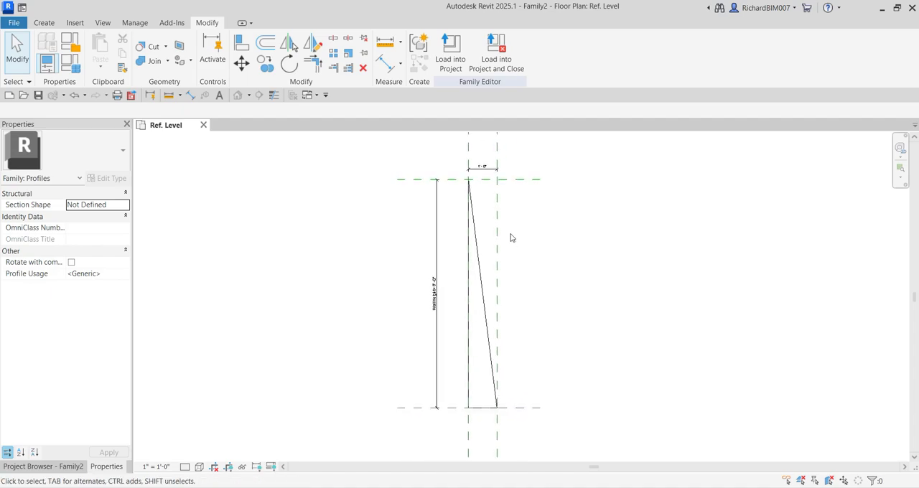
scroll(466, 240, "up", 2)
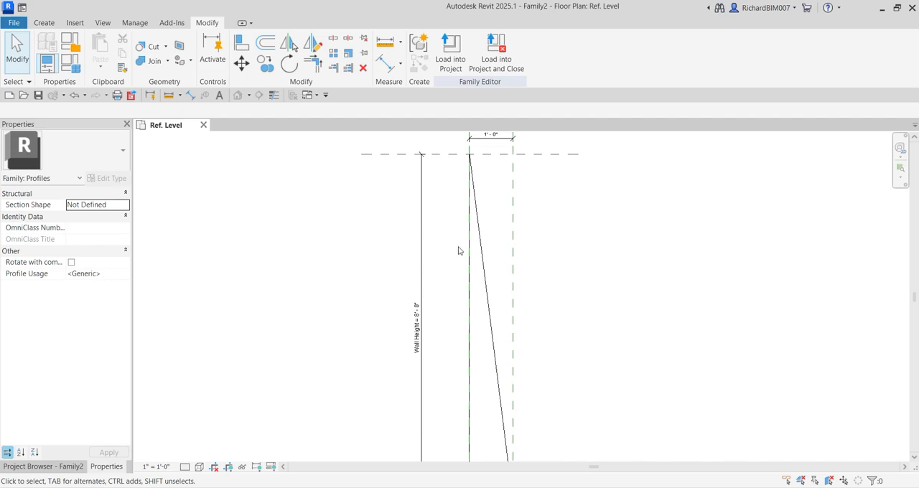
scroll(493, 266, "down", 3)
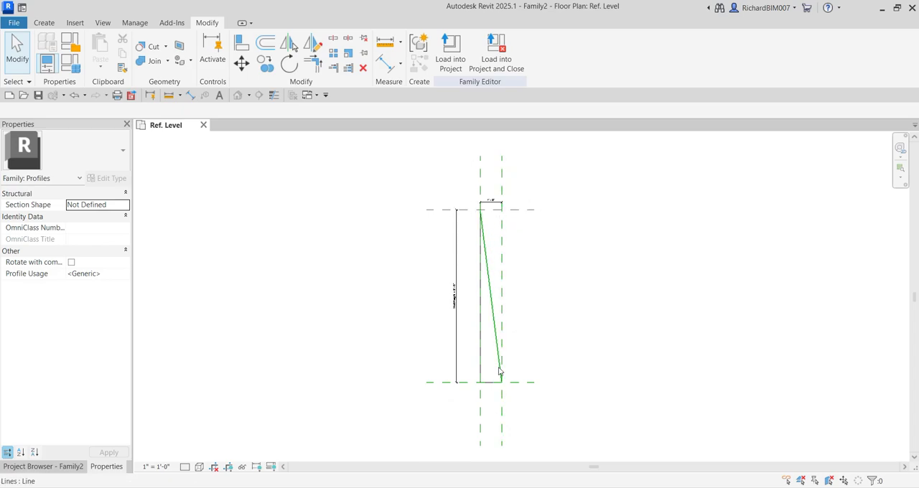
scroll(462, 302, "up", 3)
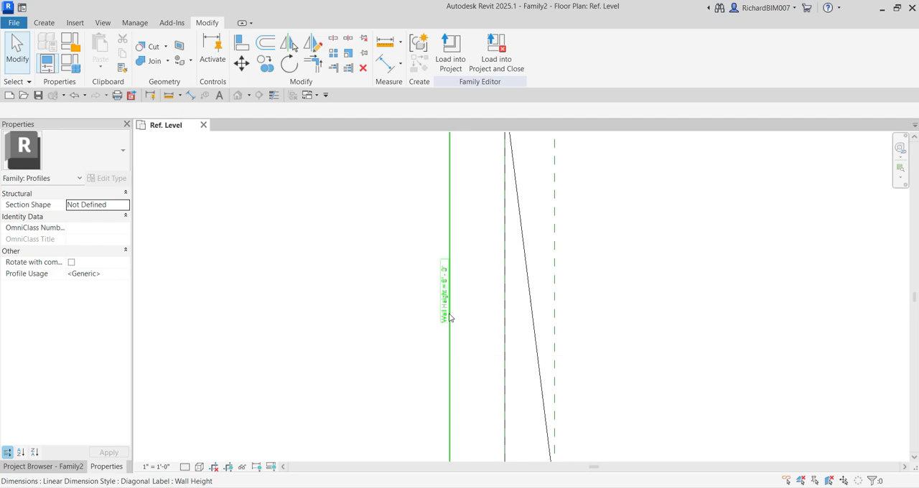
scroll(505, 279, "down", 4)
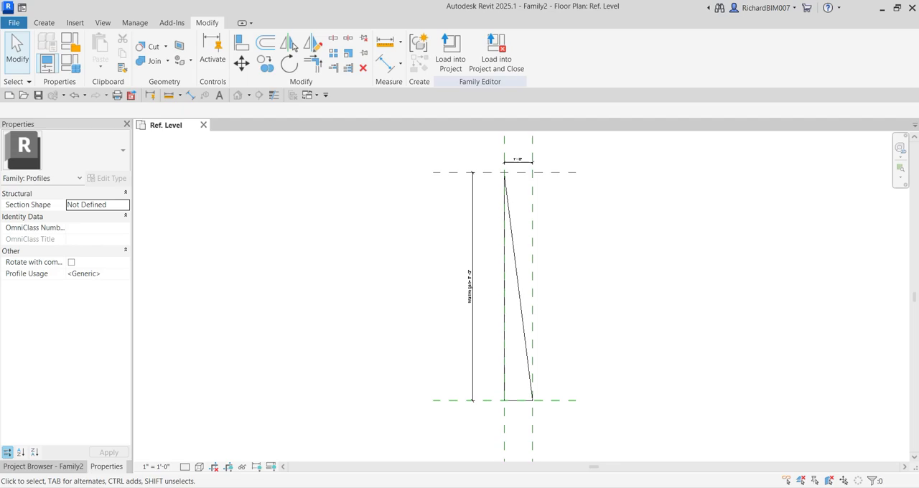
Create a family type parameter named Profile Width with data type Length, grouped under Dimensions
left_click(522, 164)
left_click(72, 65)
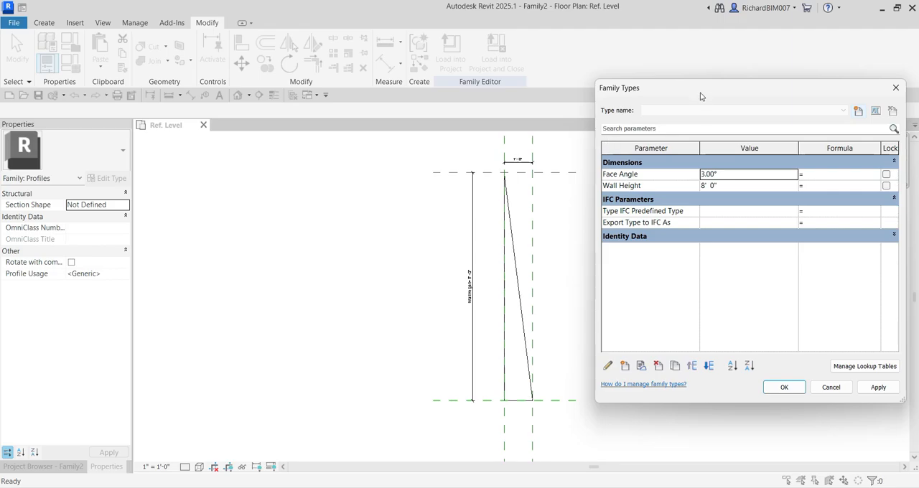
left_click_drag(701, 93, 476, 83)
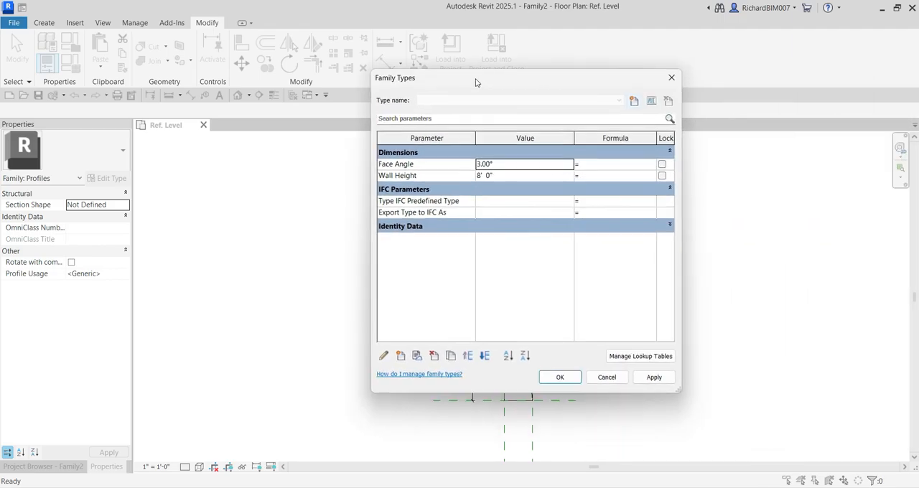
left_click(403, 355)
left_click(402, 356)
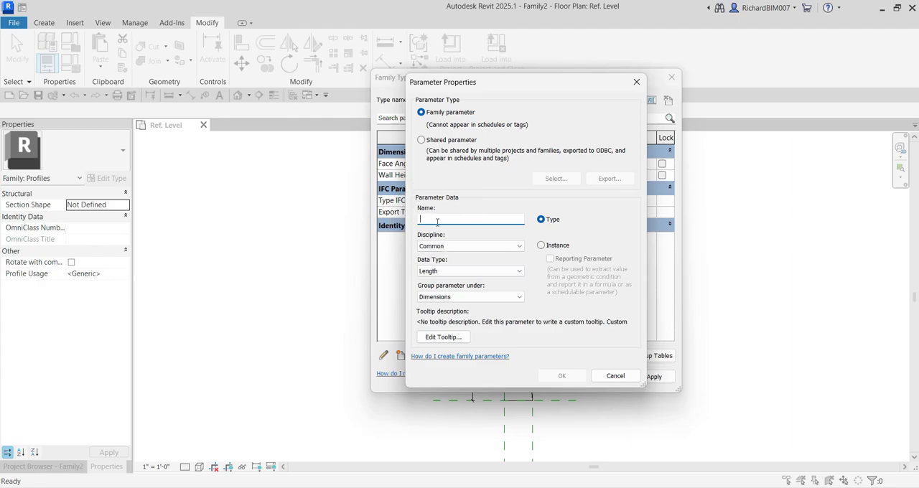
type("Profi")
type("le-Wi")
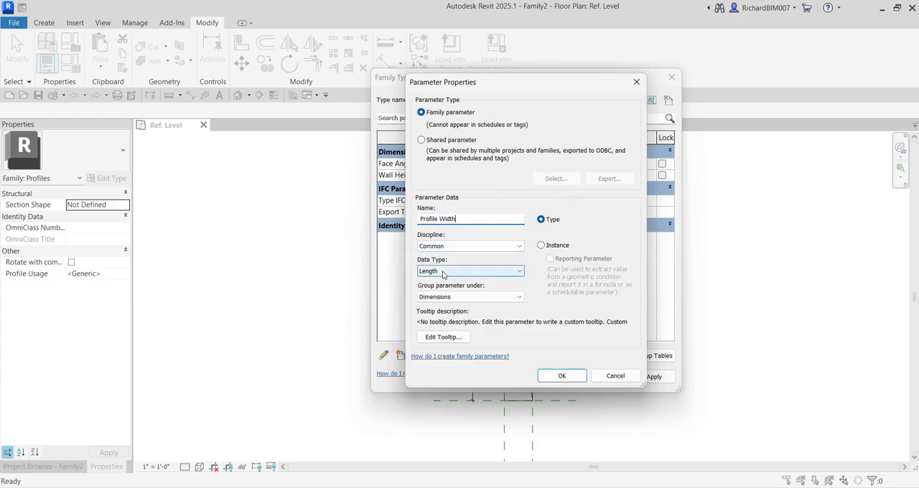
left_click(559, 376)
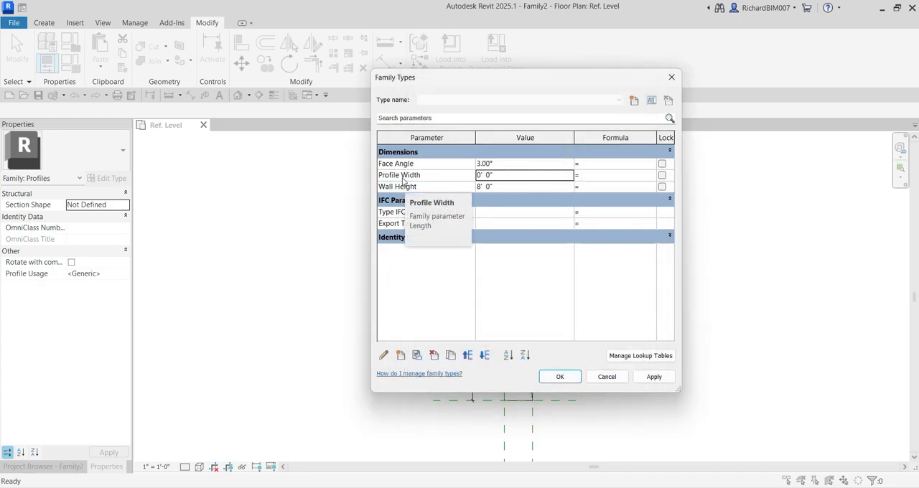
Enter a formula for the Profile Width parameter that calculates Wall Height*tan(Face Angle)
left_click(590, 179)
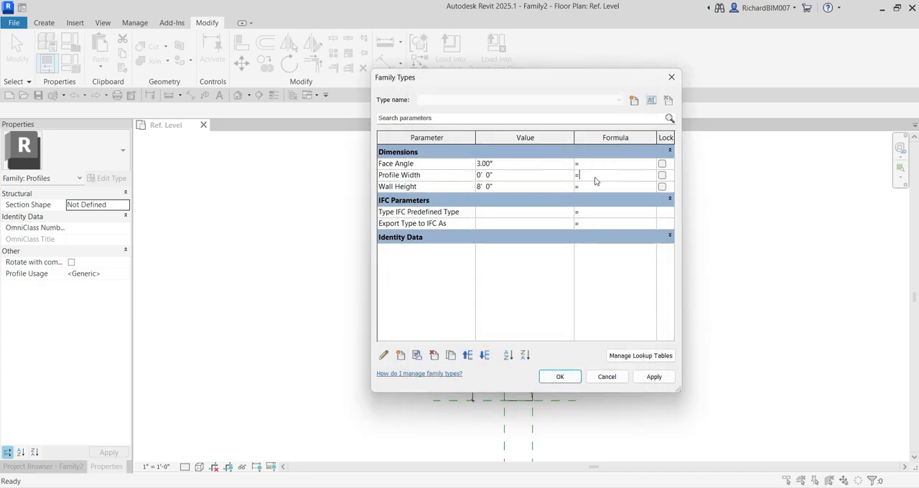
left_click_drag(574, 137, 538, 137)
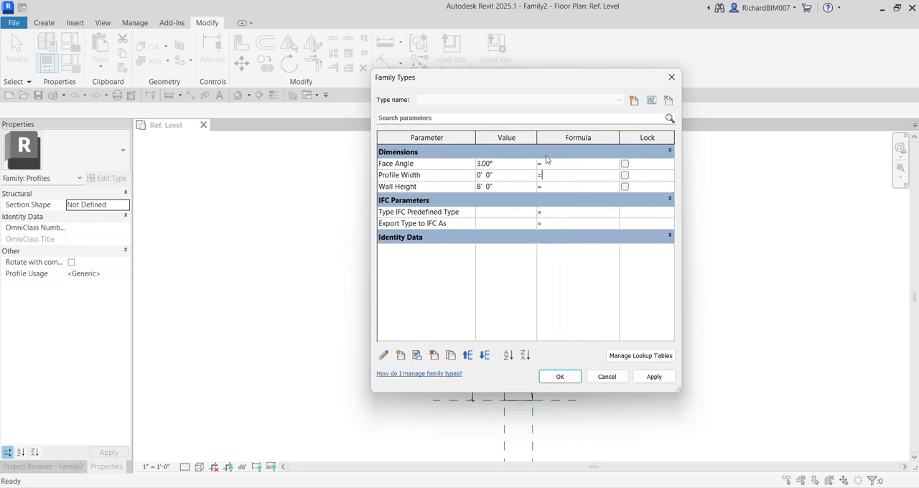
left_click(548, 174)
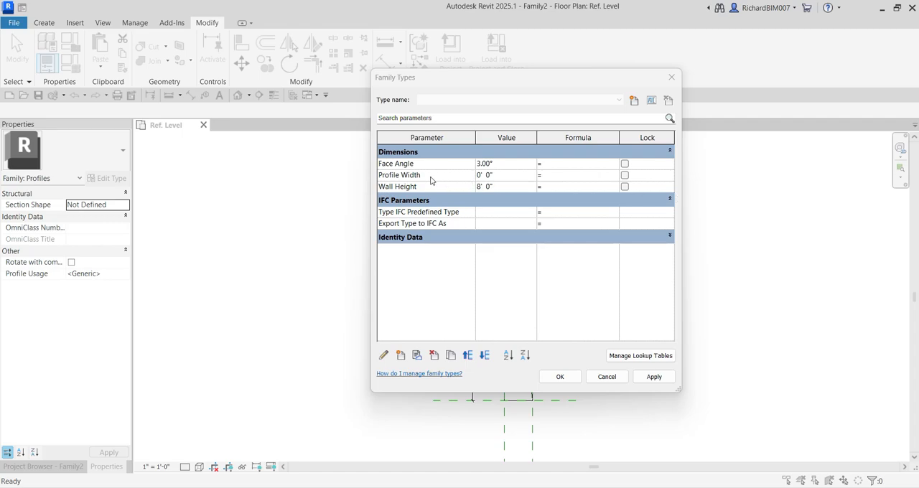
left_click(552, 177)
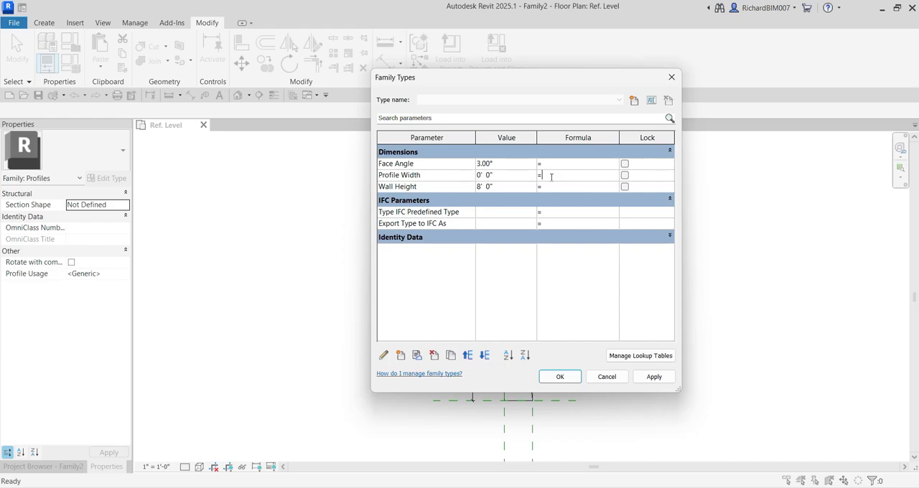
type("(Wall Heigth")
key("BackSpace")
type("ght")
type("*tan(Face Angle)")
Try the Profile Width formula with the angle parameter written in lowercase as face Angle
left_click(584, 176)
key("Delete")
type("f")
left_click(571, 274)
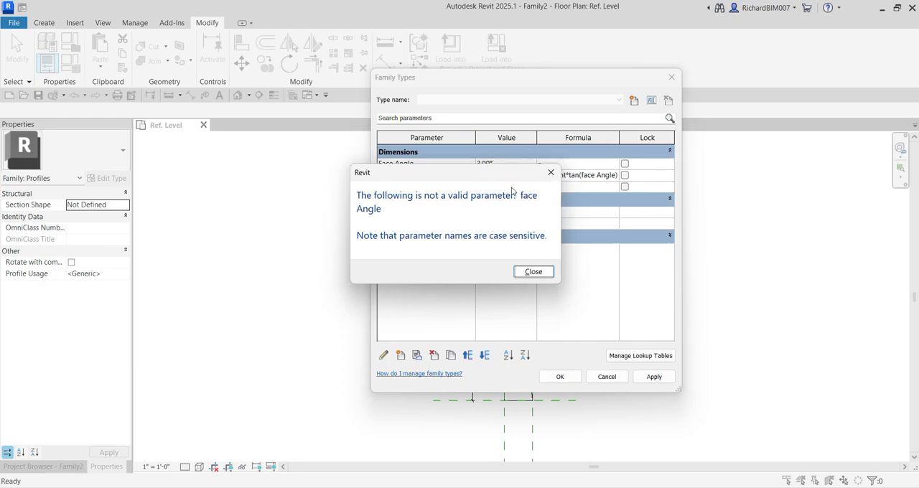
left_click_drag(489, 175, 494, 255)
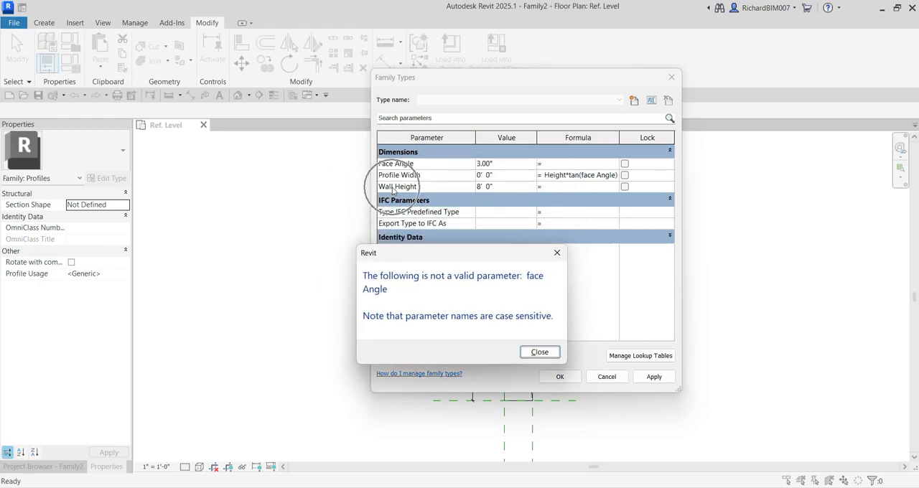
left_click(540, 351)
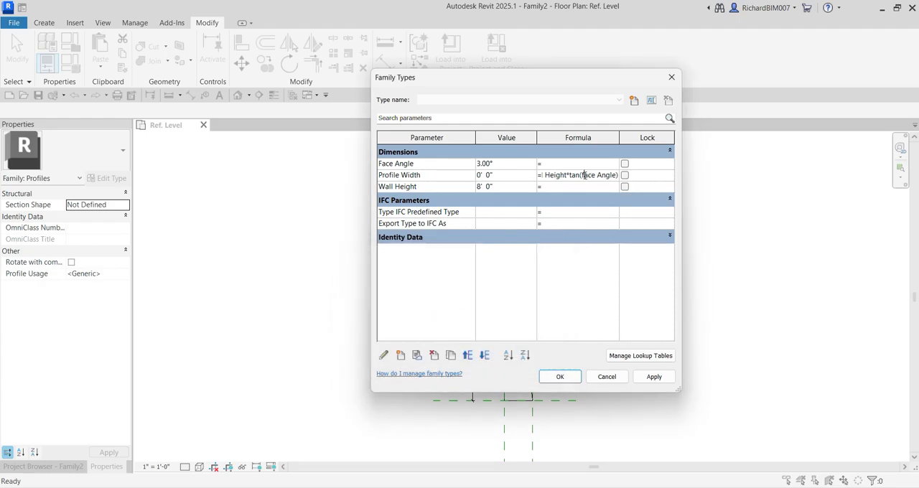
Restore the capital F of Face Angle in the Profile Width formula and review the formula's beginning
left_click(584, 175)
key("BackSpace")
type("F")
left_click_drag(581, 176, 523, 172)
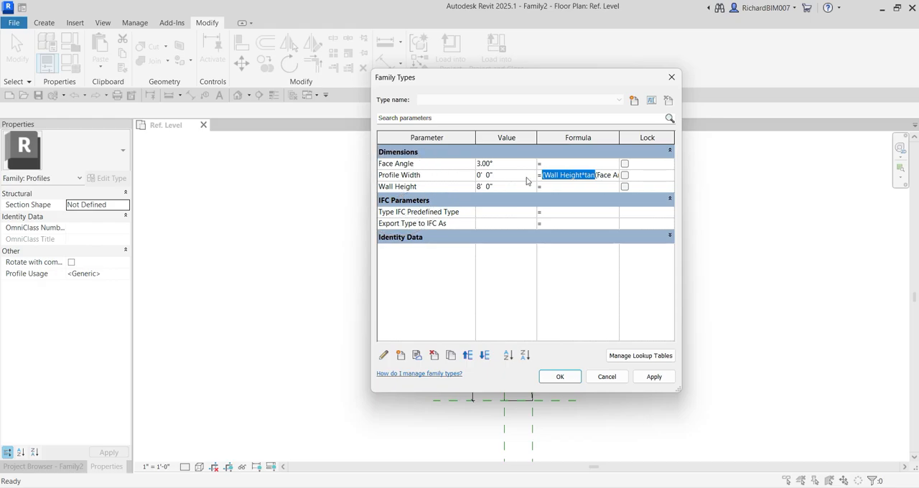
left_click(577, 175)
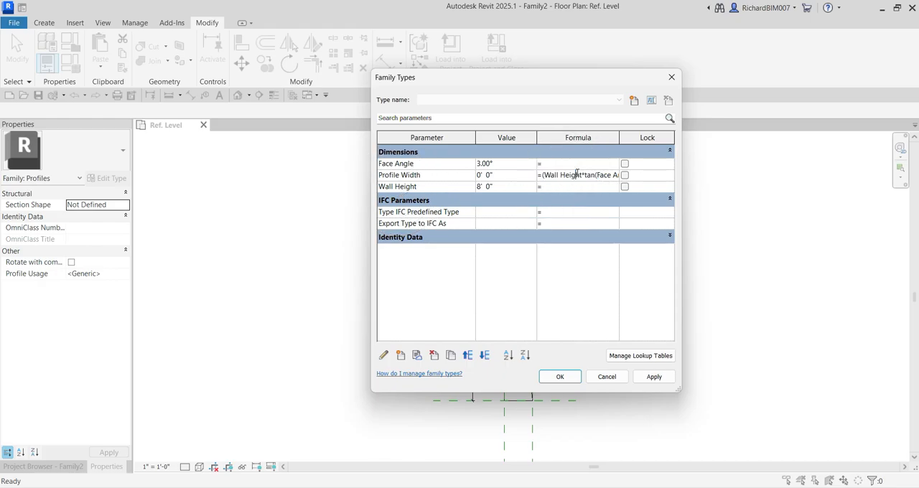
Review the end of the Profile Width formula and try to apply it with its outer parenthesis still open
left_click_drag(577, 175, 640, 176)
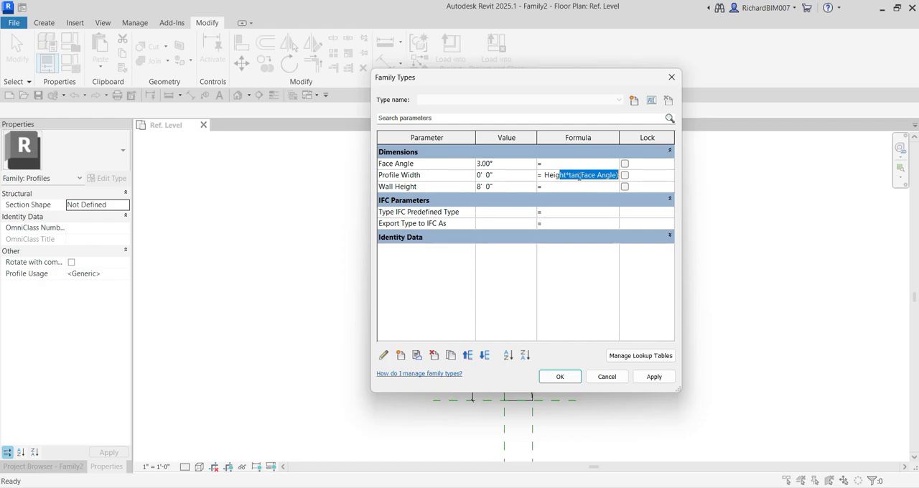
left_click(579, 175)
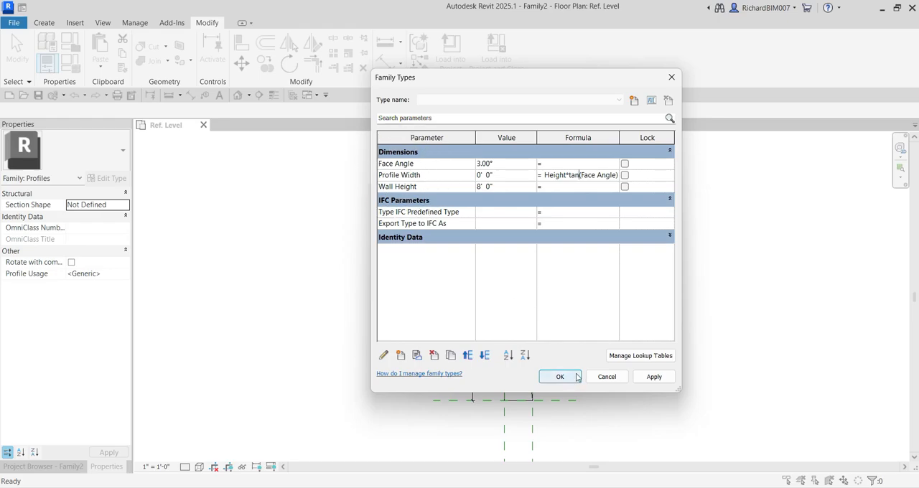
left_click(654, 377)
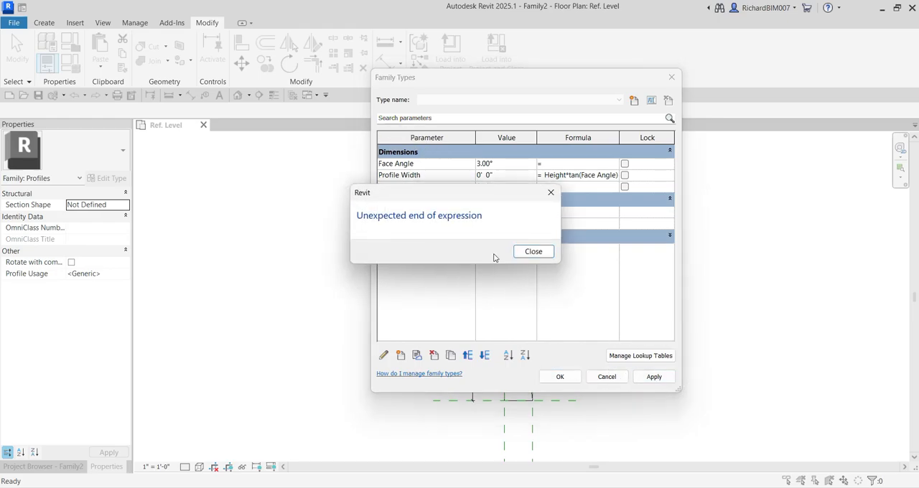
left_click(534, 251)
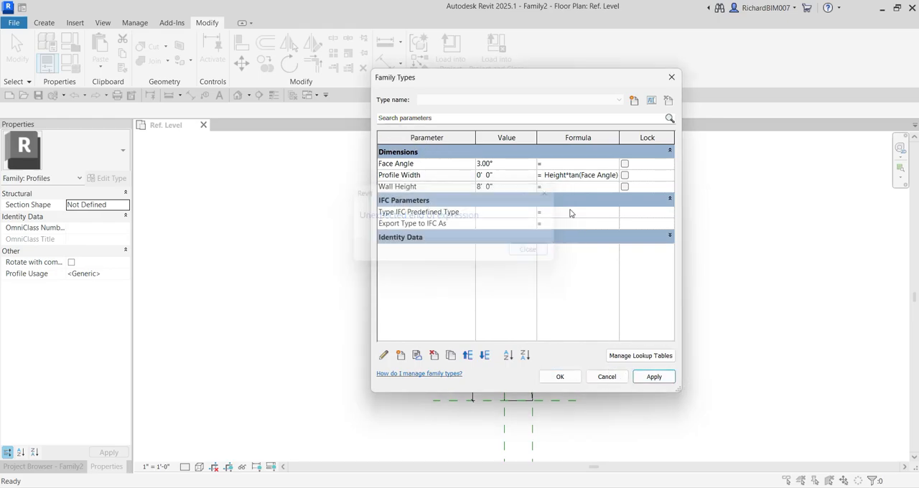
Complete the Profile Width formula as (Wall Height*tan(Face Angle)) by adding the missing closing parenthesis, and accept the family parameters
left_click_drag(597, 175, 625, 176)
left_click(615, 178)
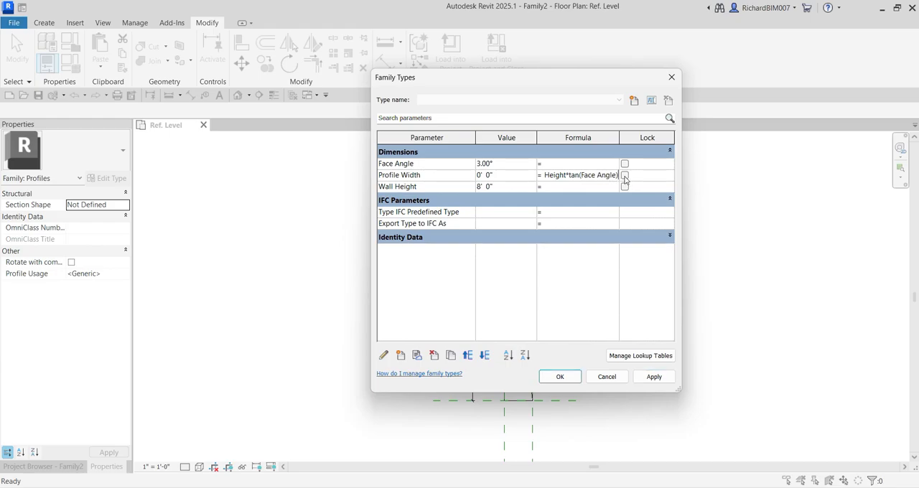
type(")")
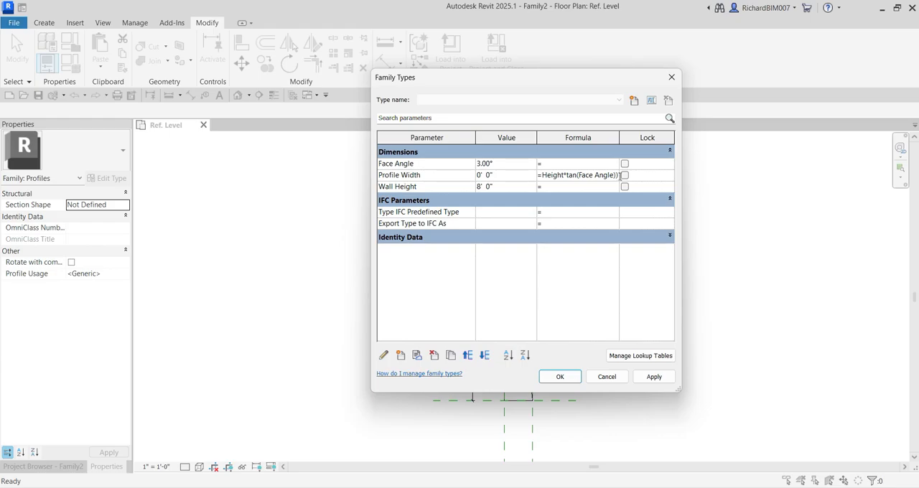
left_click_drag(586, 174, 547, 173)
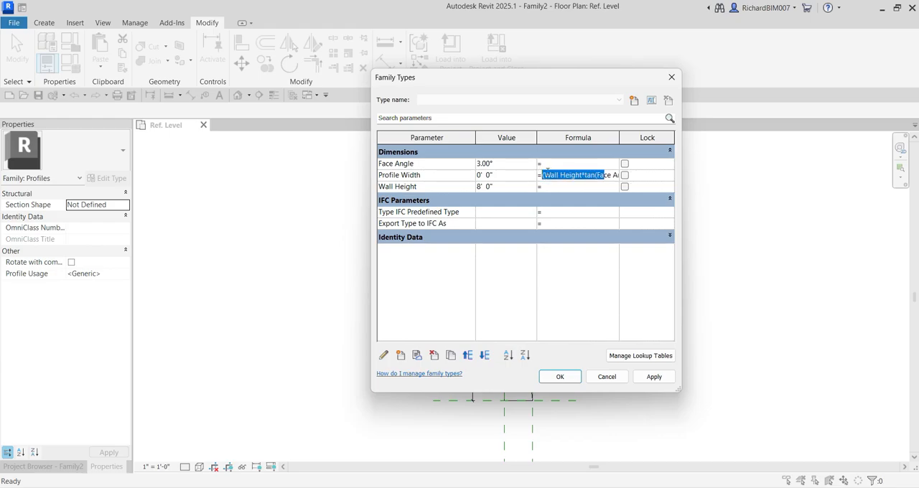
left_click(546, 174)
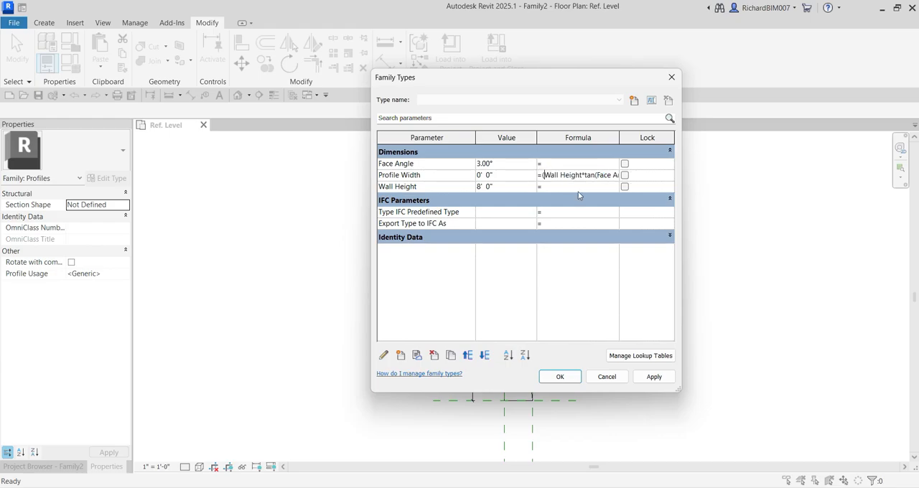
left_click(654, 379)
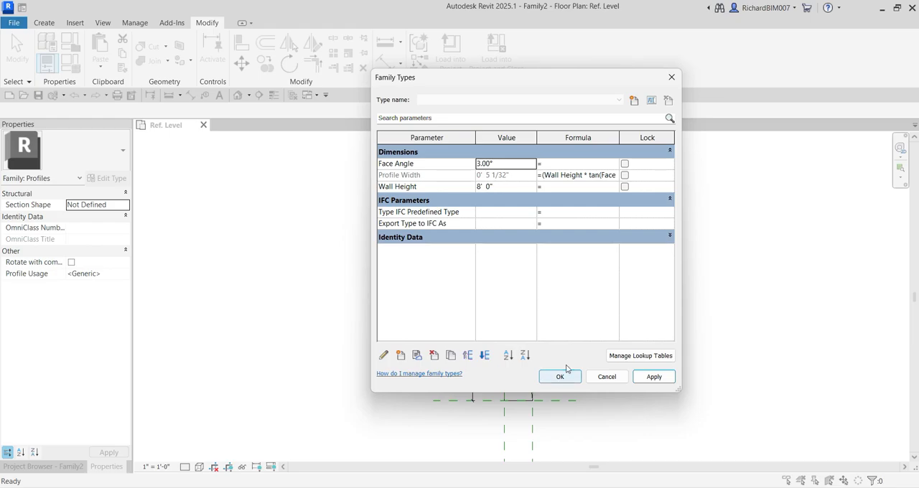
left_click(546, 175)
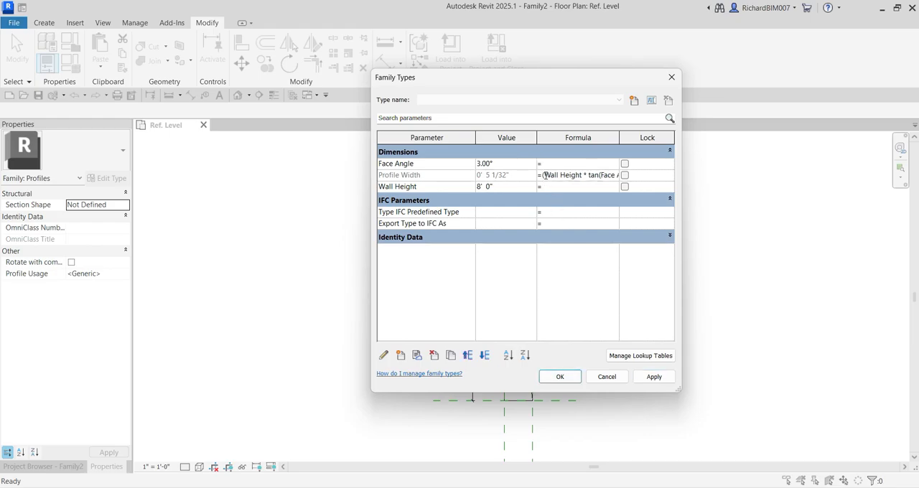
left_click_drag(544, 175, 625, 182)
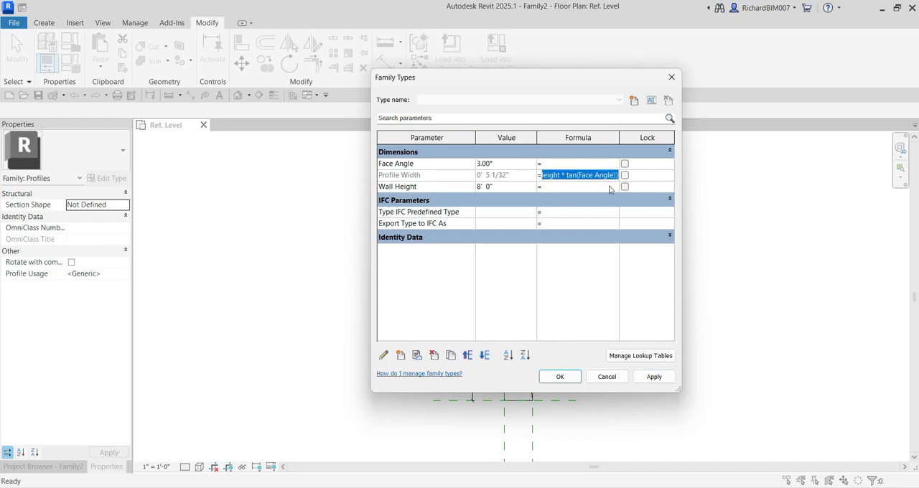
left_click(571, 379)
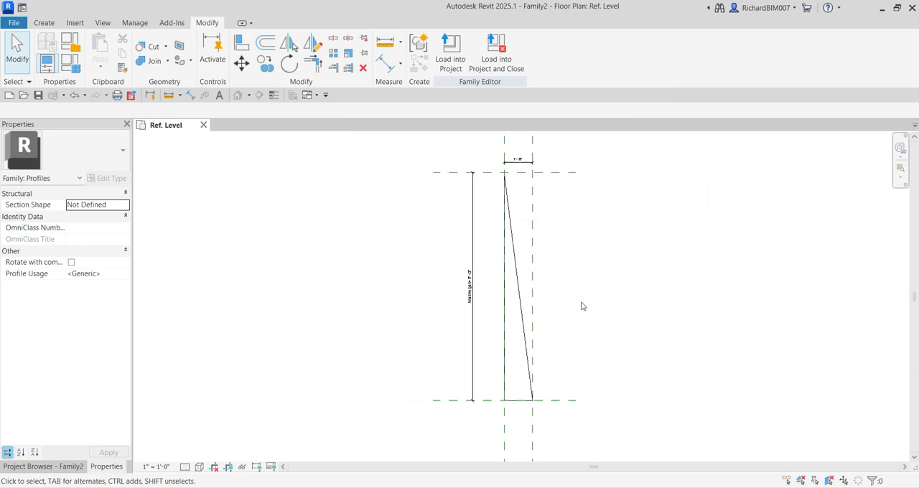
Label the horizontal dimension between the two vertical reference planes with the Profile Width parameter
scroll(532, 151, "up", 3)
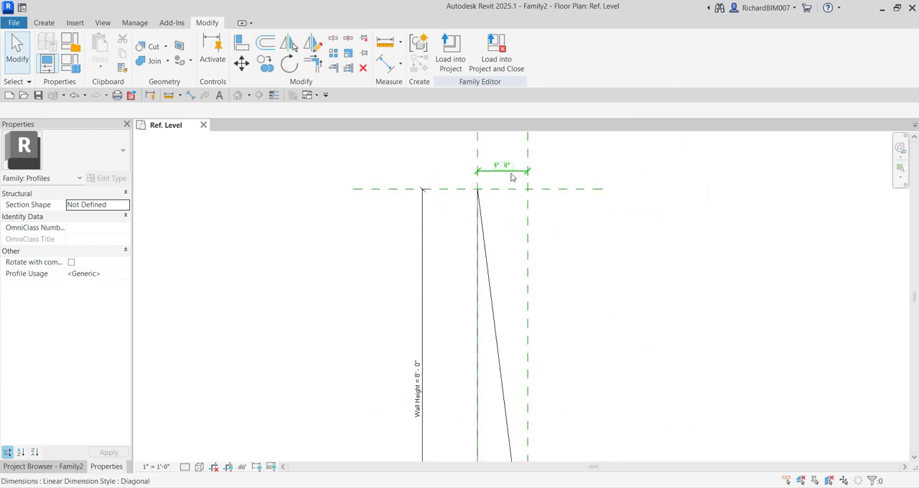
left_click(511, 173)
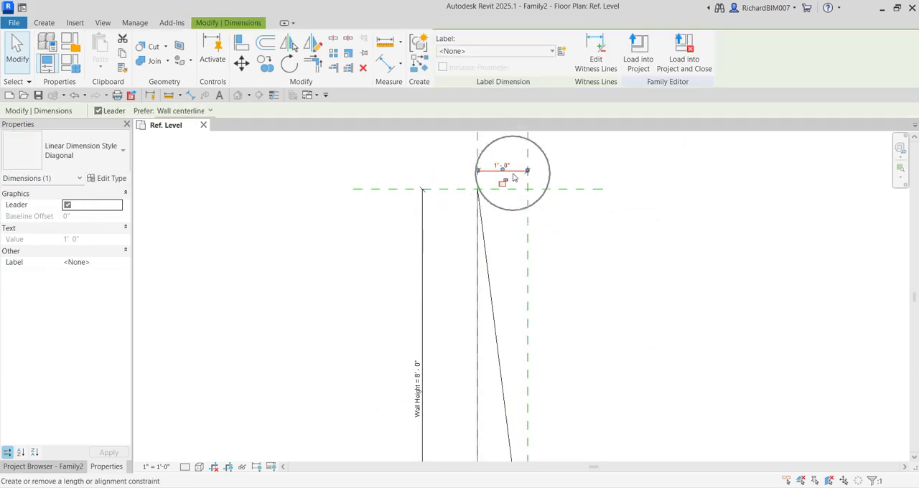
left_click(479, 52)
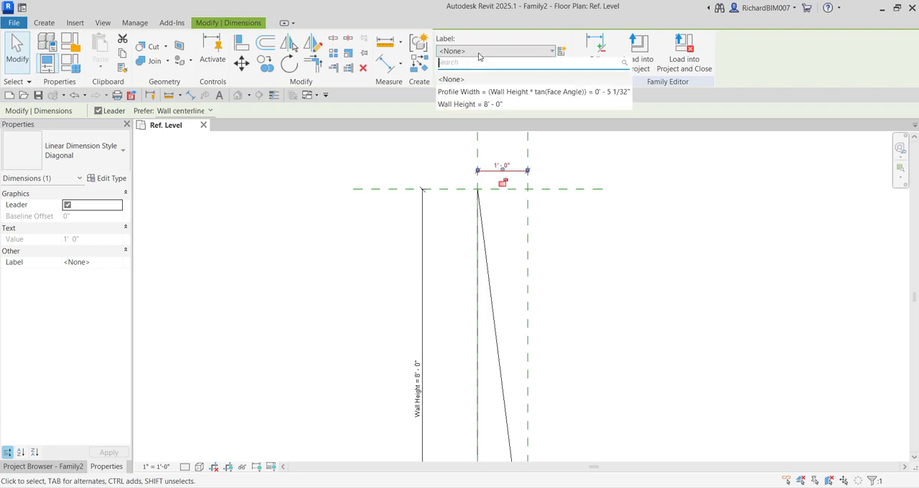
left_click(467, 96)
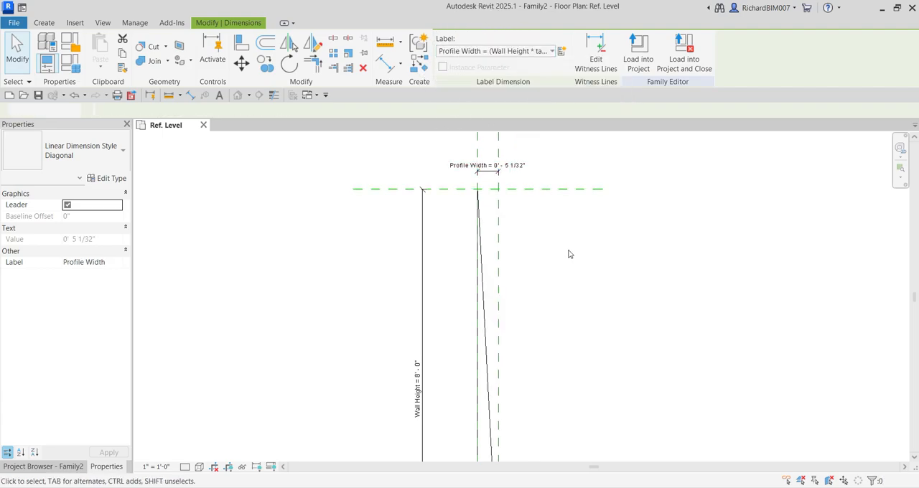
left_click(519, 273)
Set the Face Angle family parameter to 6° and apply it to flex the triangular profile
scroll(518, 273, "down", 3)
scroll(505, 283, "up", 2)
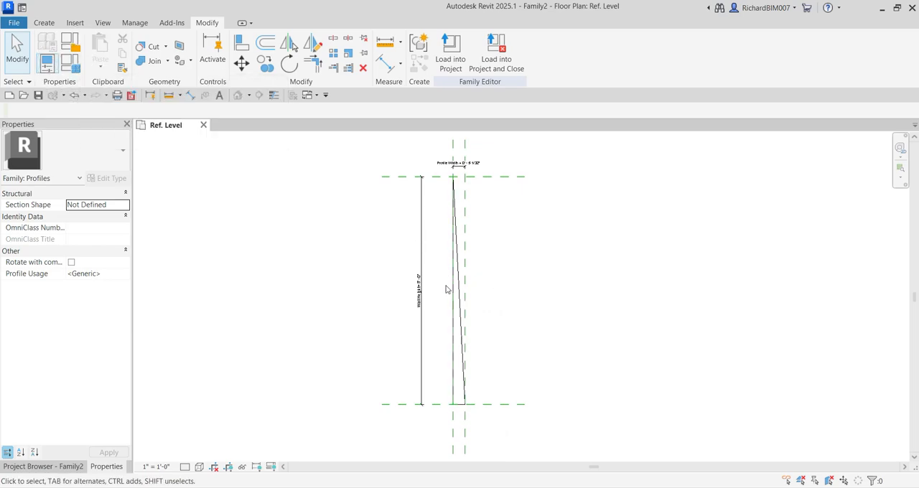
mouse_move(445, 289)
middle_mouse_down()
mouse_move(510, 289)
mouse_move(535, 273)
middle_mouse_up()
left_click(77, 72)
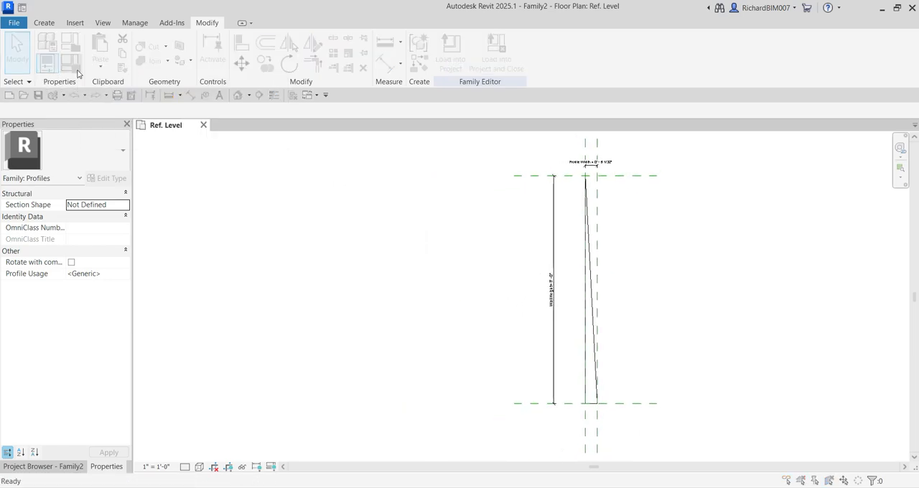
left_click_drag(496, 77, 285, 107)
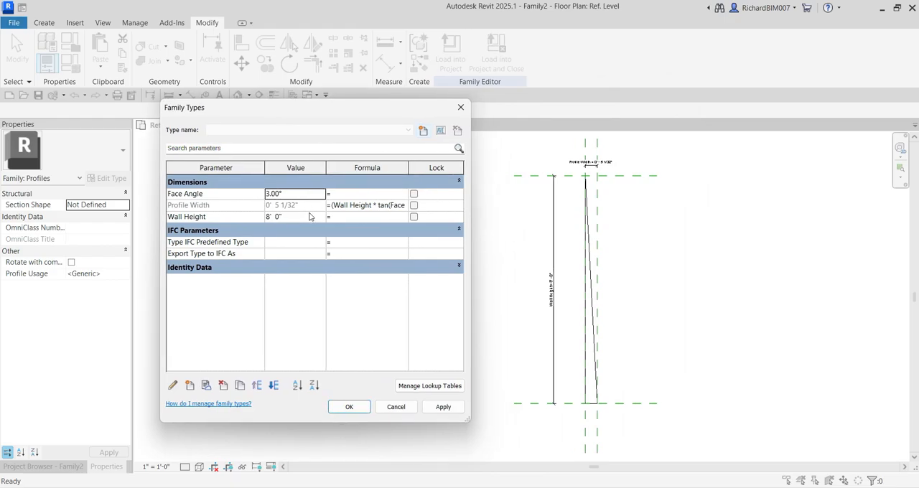
left_click(295, 193)
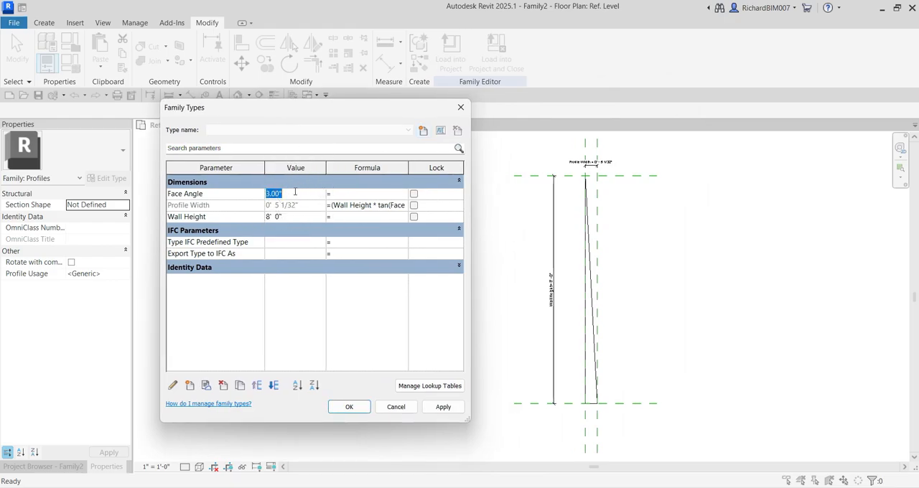
type("6")
left_click(444, 408)
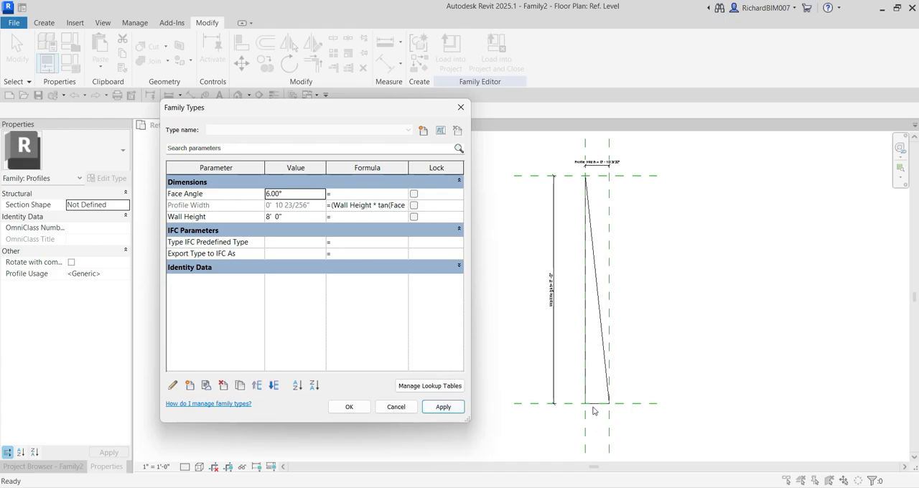
Set the Wall Height family parameter to 10' and accept the family type values
left_click(301, 217)
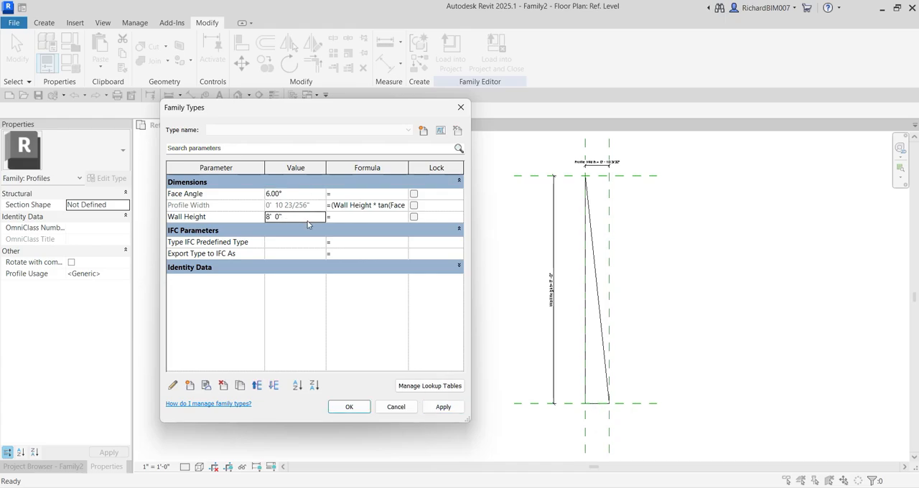
type("10")
left_click(444, 408)
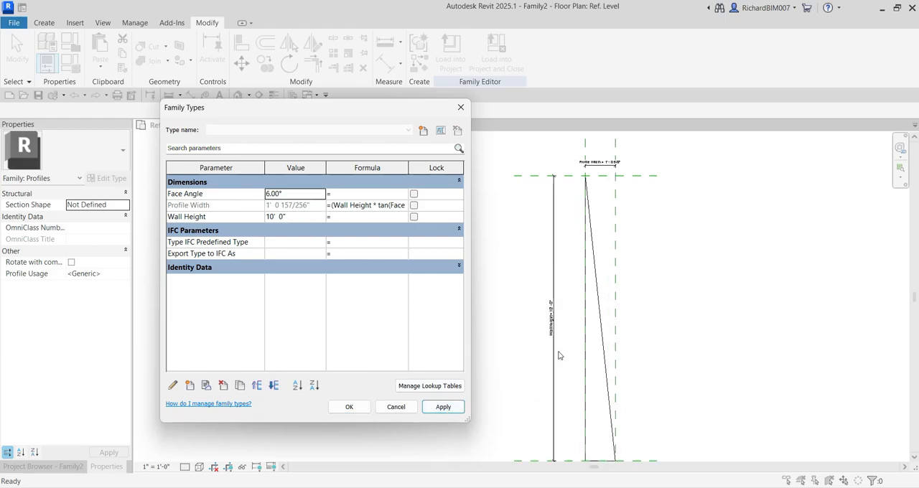
left_click(350, 407)
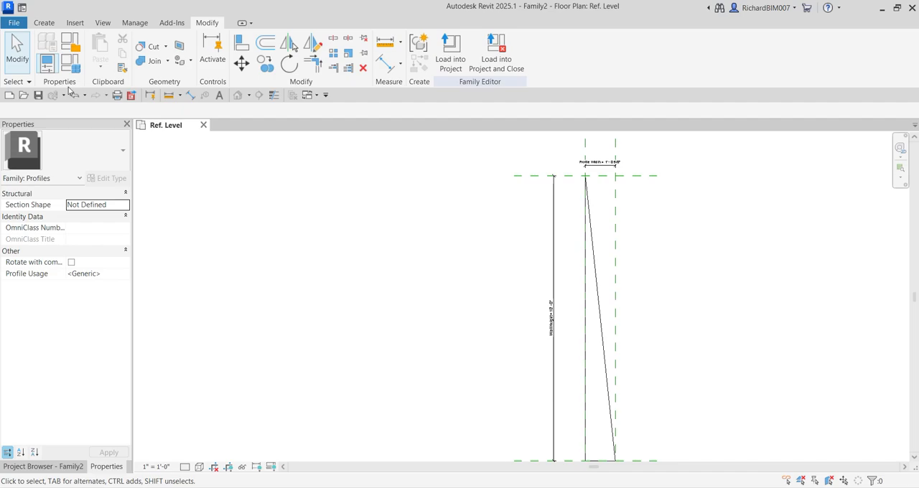
Save the profile family as Retaining Wall Profile in the Retaining Wall folder
left_click(37, 98)
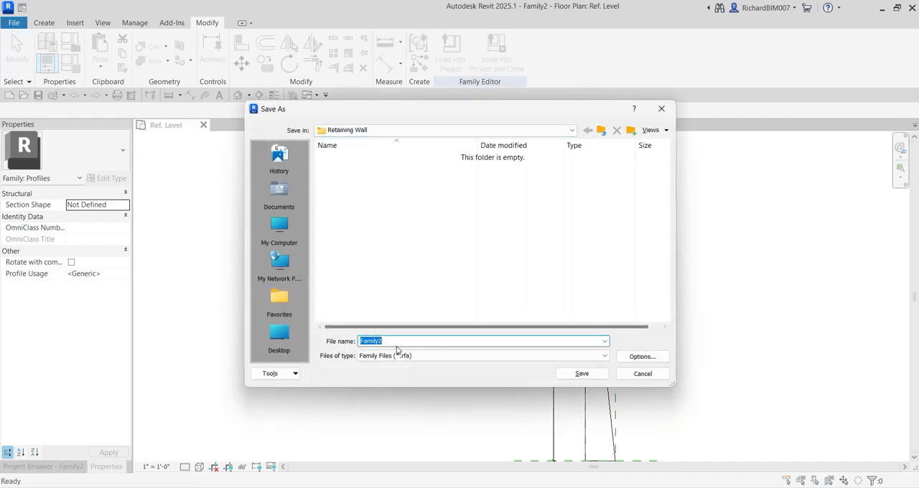
type("Re")
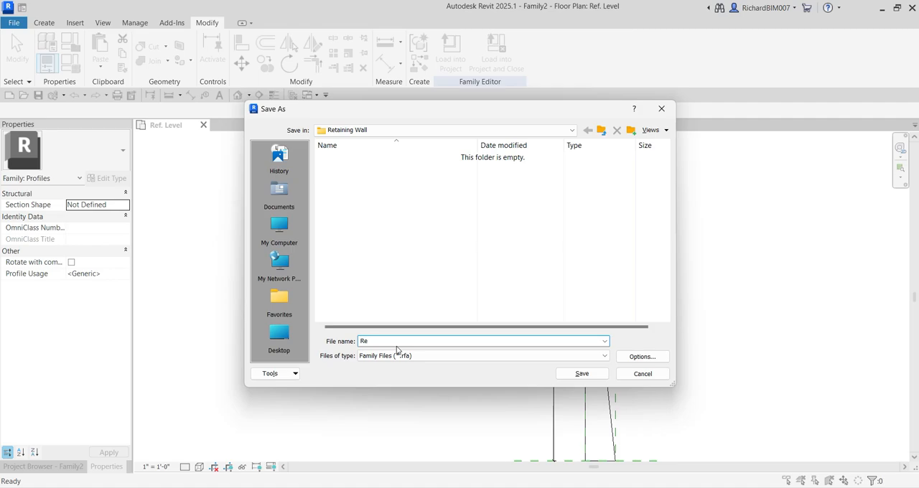
type("taining Wall Profile")
left_click(583, 375)
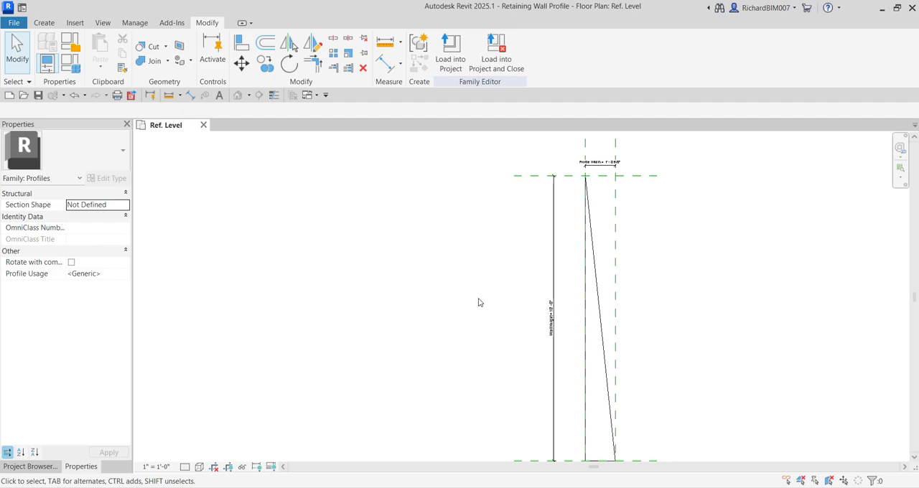
Create a new project based on the Structural Template
scroll(603, 327, "down", 1)
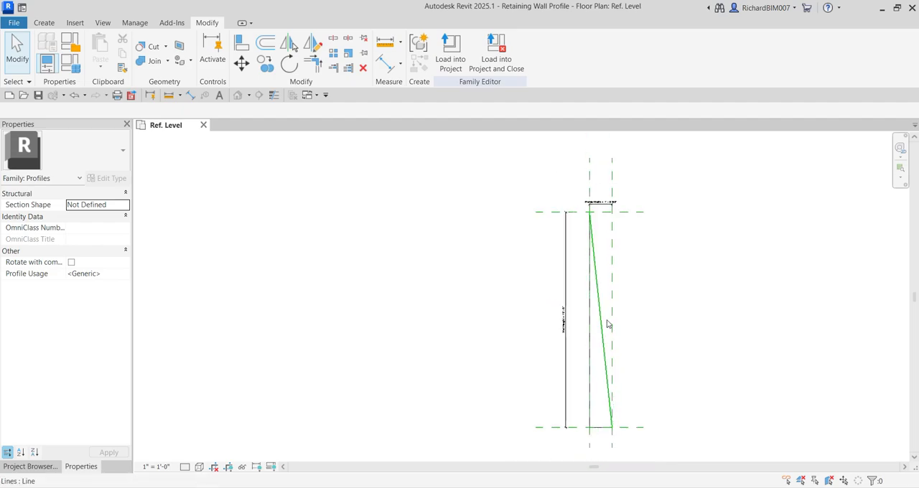
middle_click_drag(606, 324, 561, 321)
left_click(10, 96)
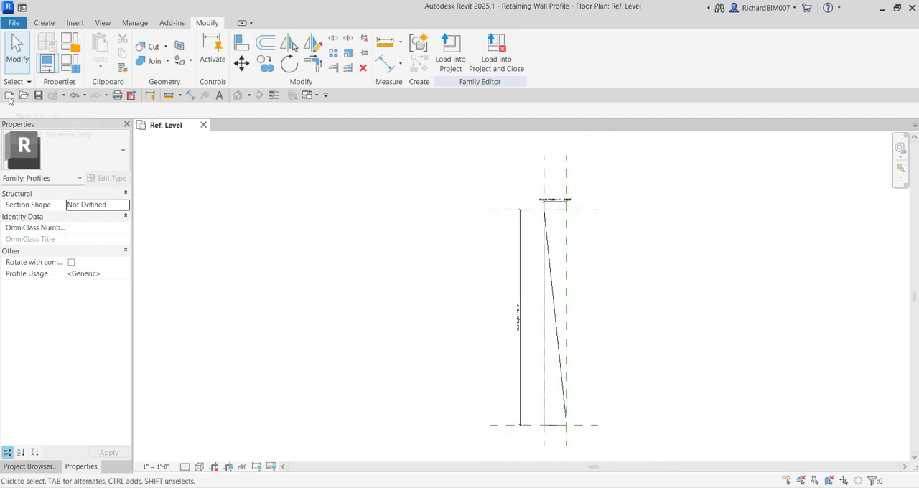
left_click(442, 226)
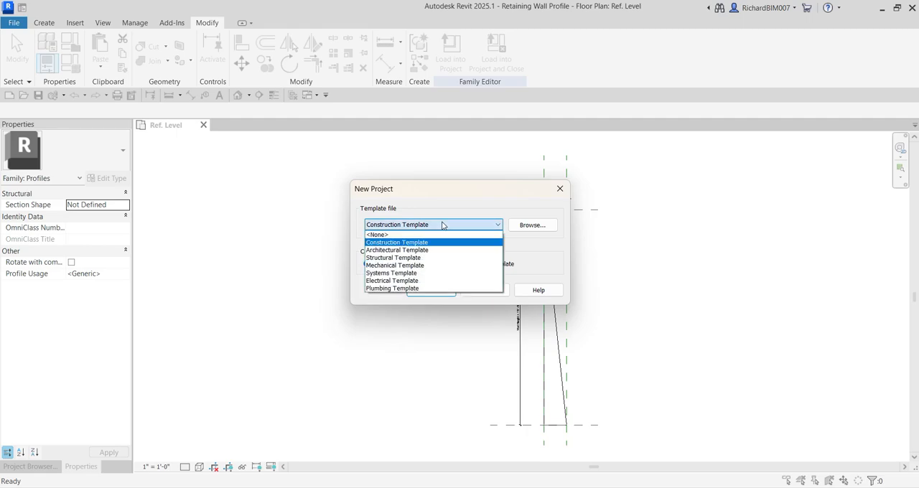
left_click(411, 257)
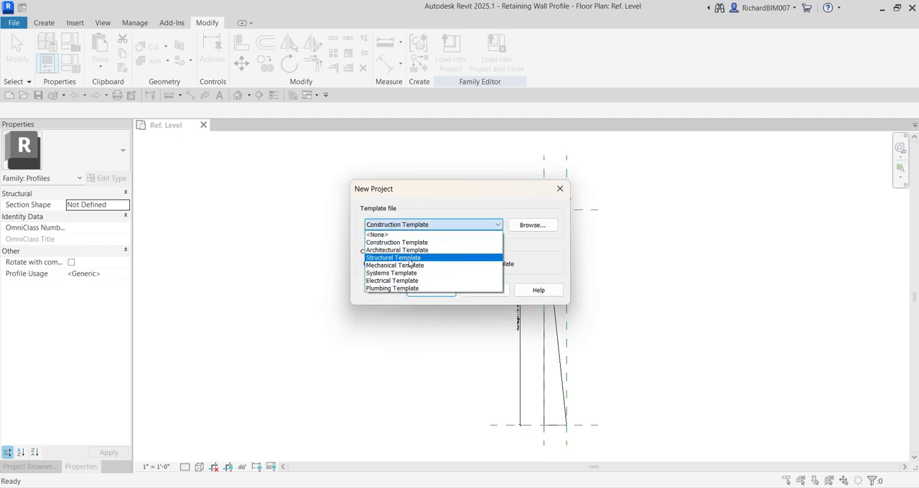
left_click(433, 290)
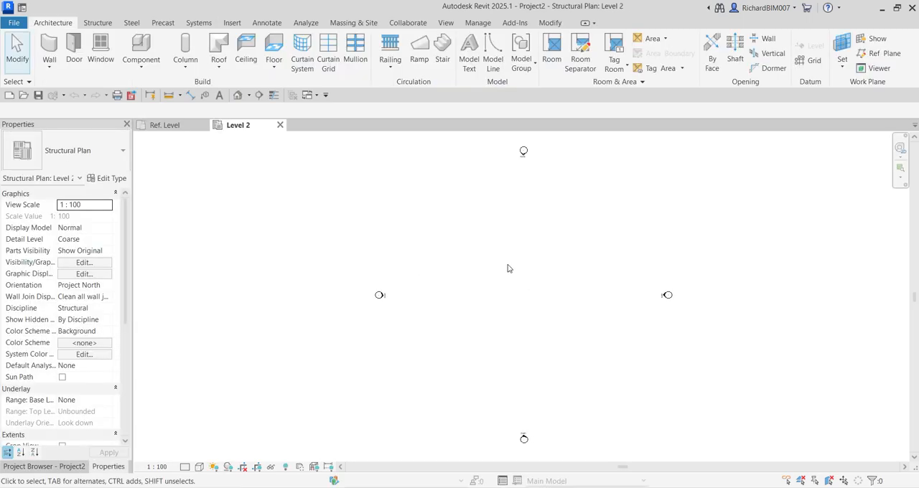
Check the profile family's Ref. Level view, and return to the new project's Level 2 structural plan
left_click(172, 125)
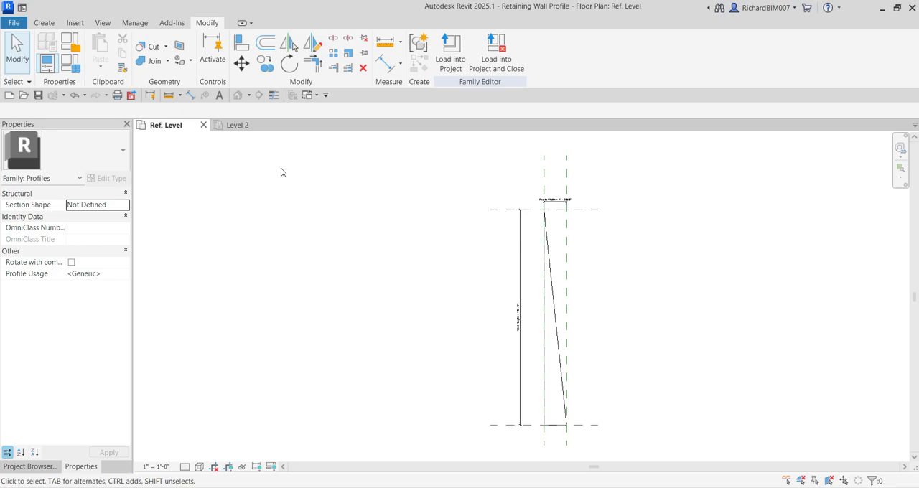
left_click(242, 126)
left_click(244, 127)
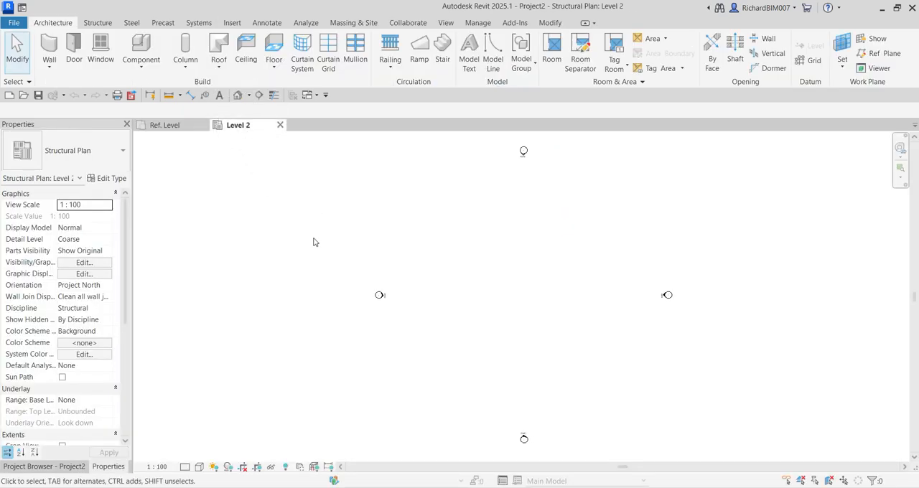
Start a structural wall and duplicate its Generic - 200mm type as Retaining Wall 200mm
left_click(98, 29)
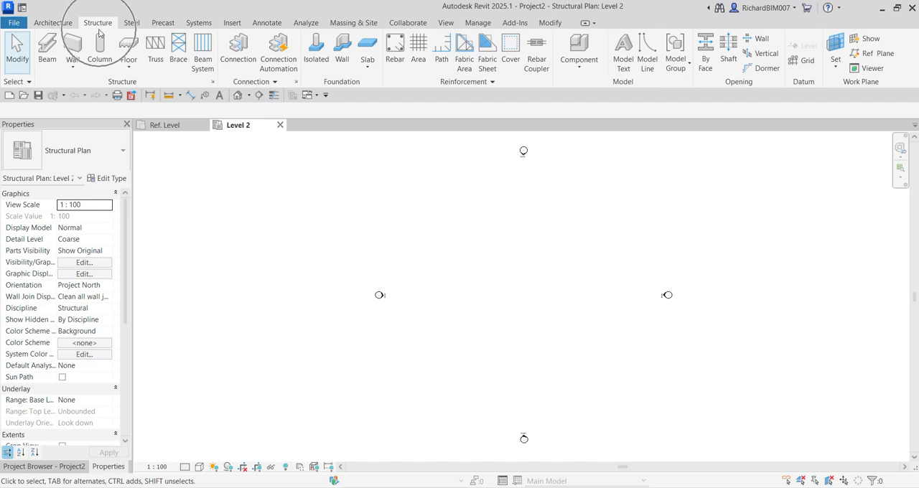
left_click(73, 68)
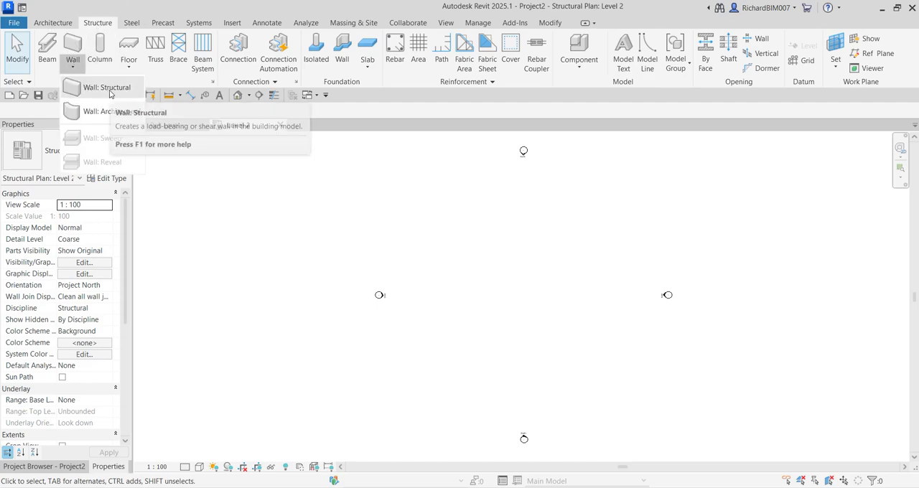
left_click(109, 88)
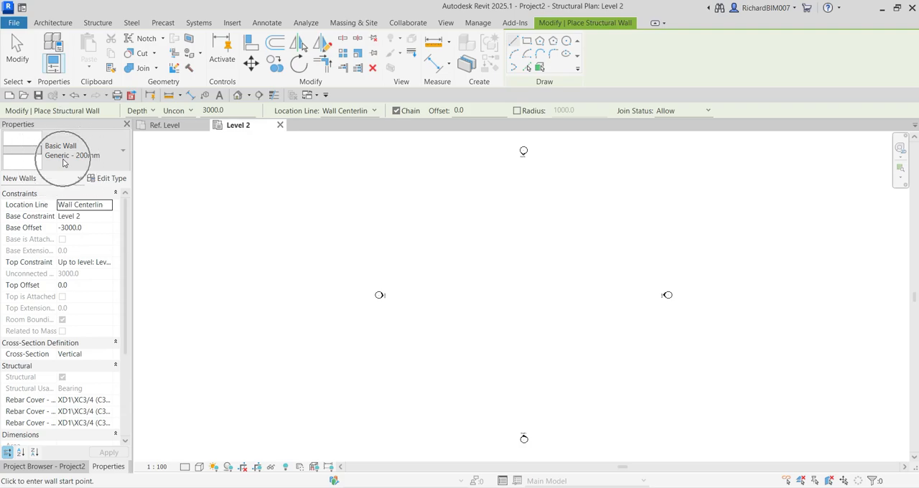
left_click(112, 179)
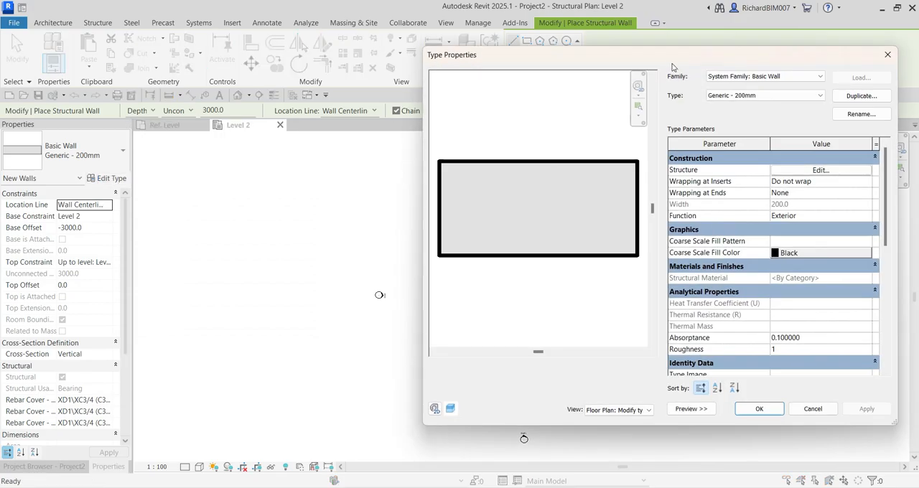
left_click_drag(673, 61, 535, 71)
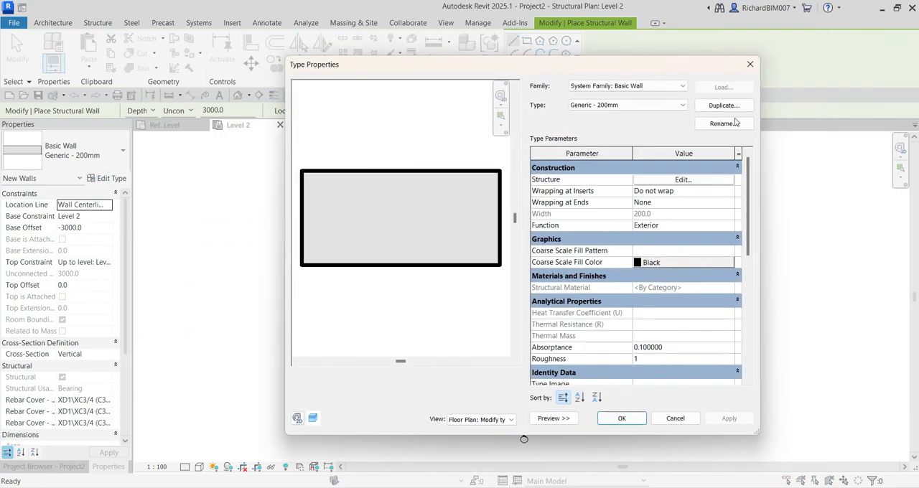
key("ctrl")
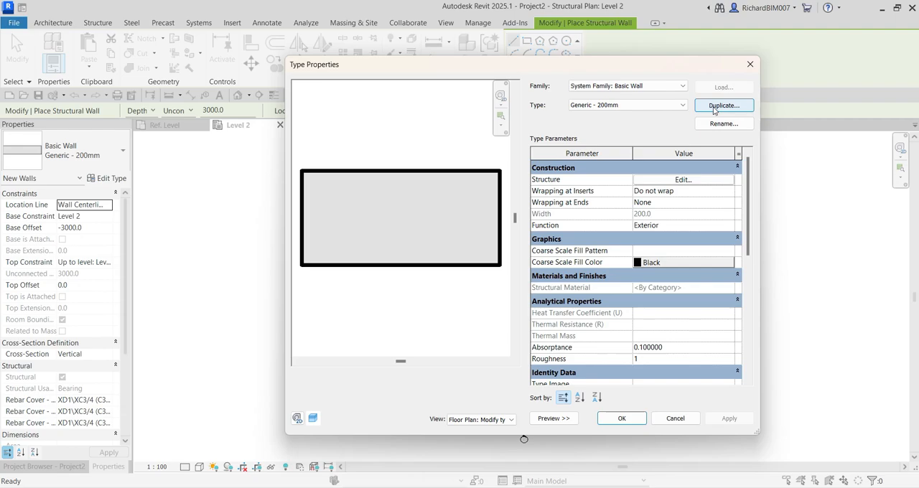
left_click(722, 106)
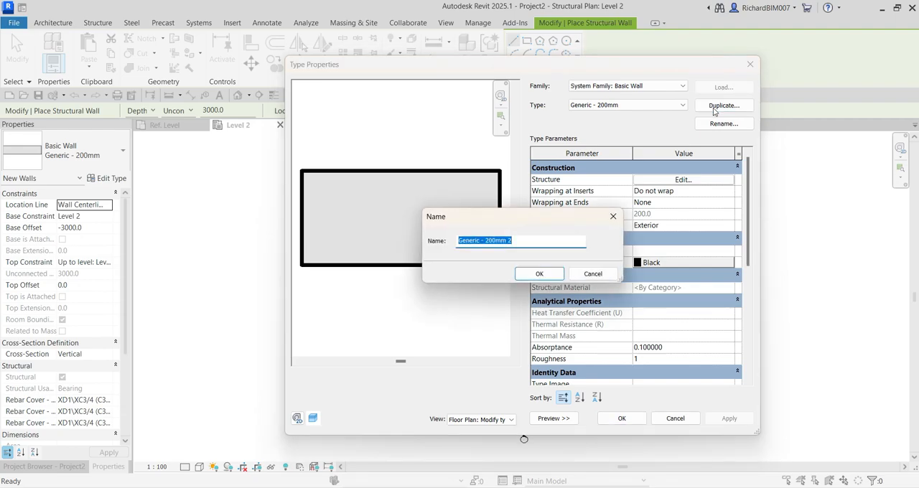
type("Retaining")
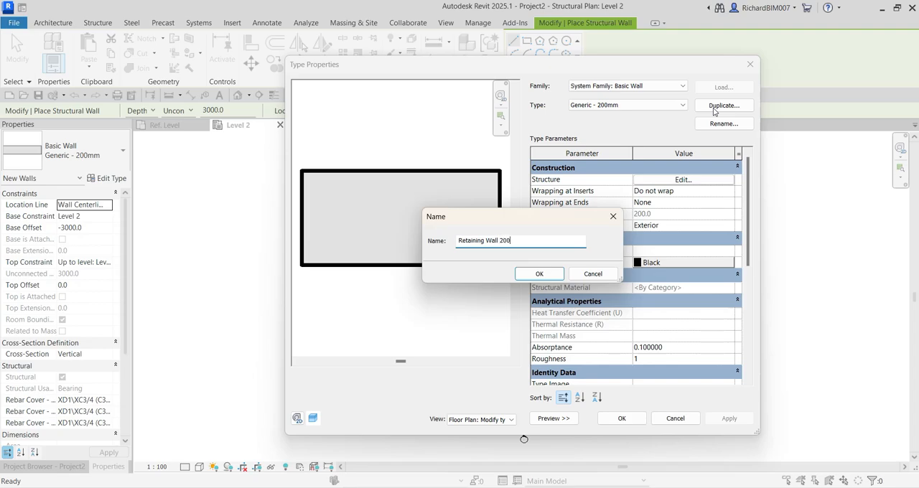
left_click(540, 274)
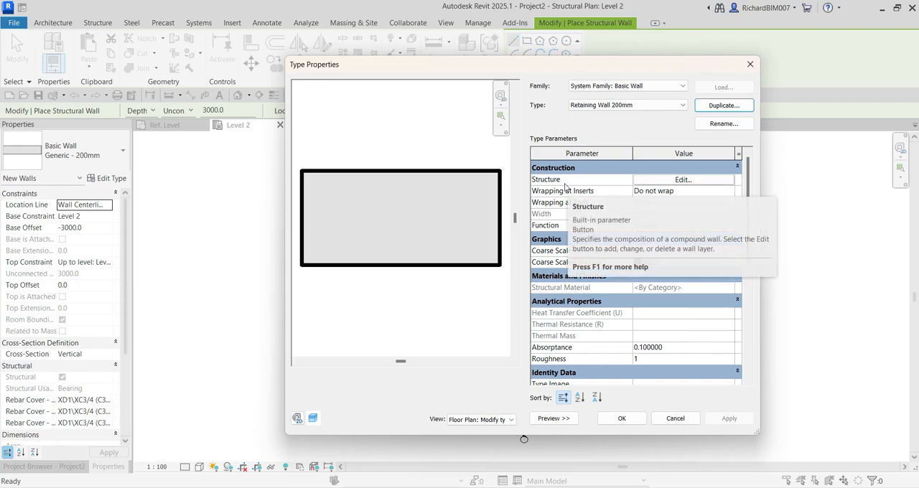
Edit the new wall type's structure, switch its preview to the section view, and set the sample height to 10'
left_click(674, 181)
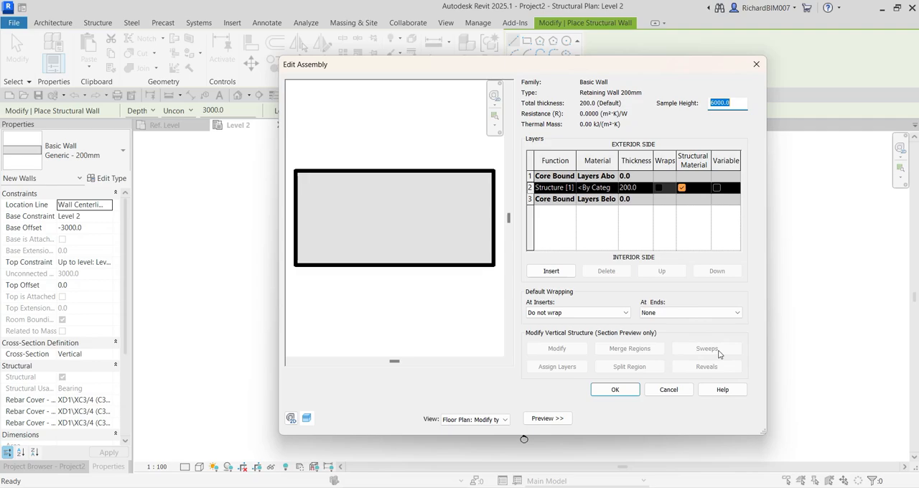
left_click(429, 423)
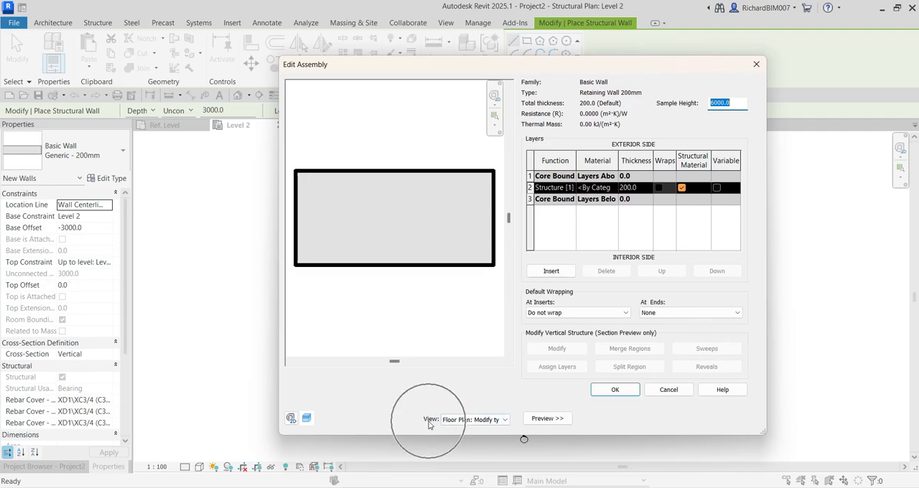
left_click(480, 420)
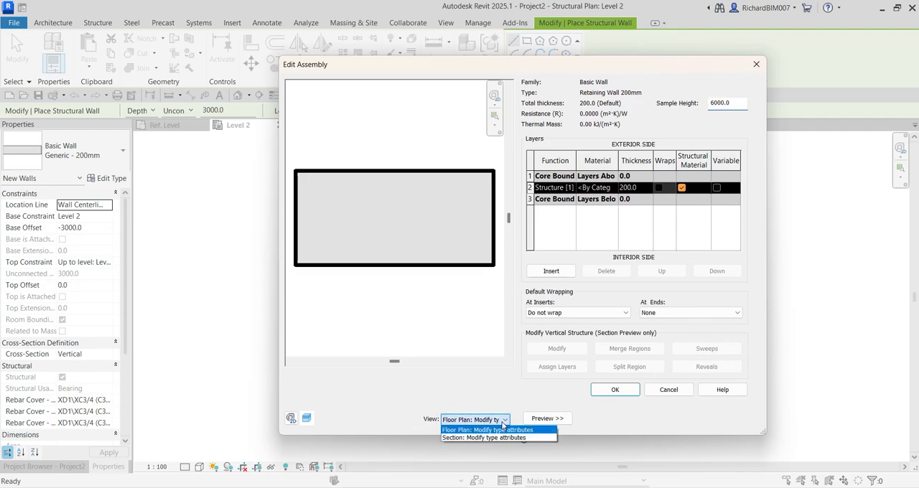
left_click(455, 438)
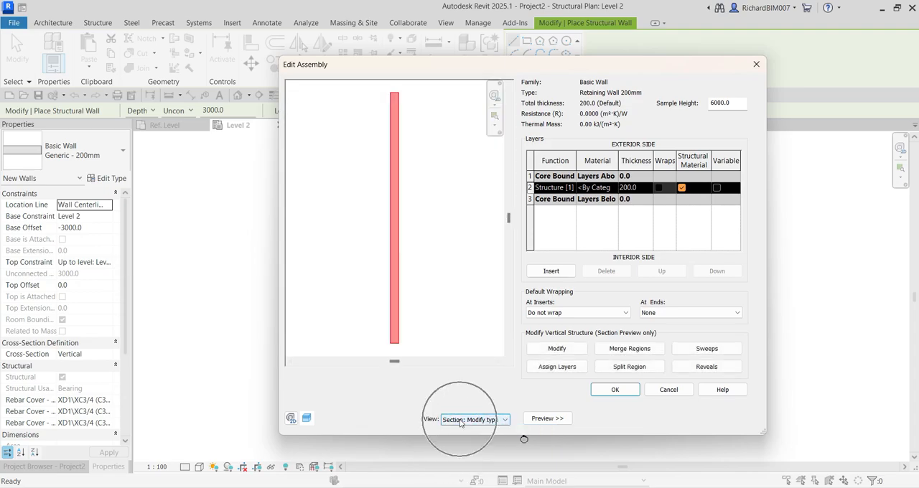
left_click(720, 352)
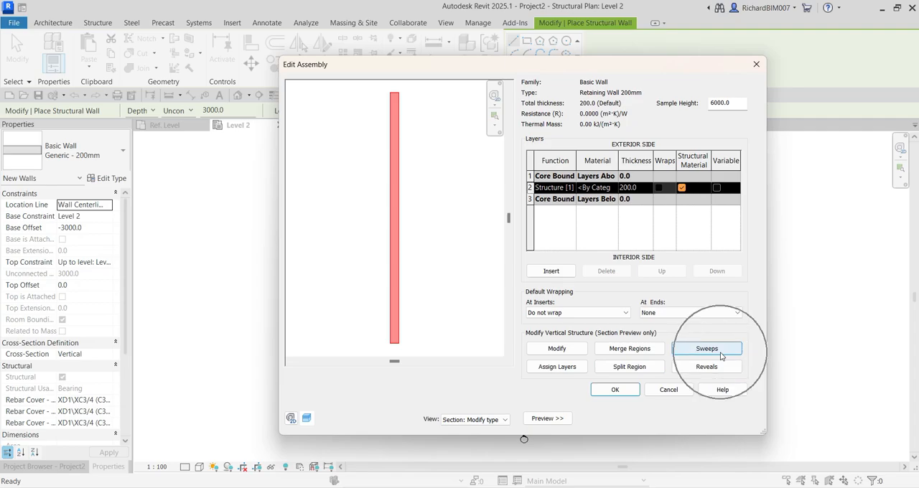
key("ctrl")
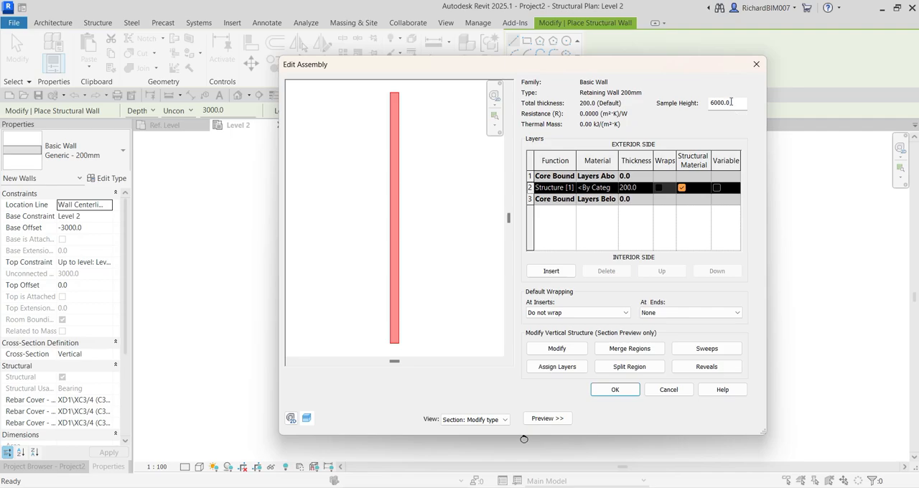
left_click_drag(733, 102, 707, 103)
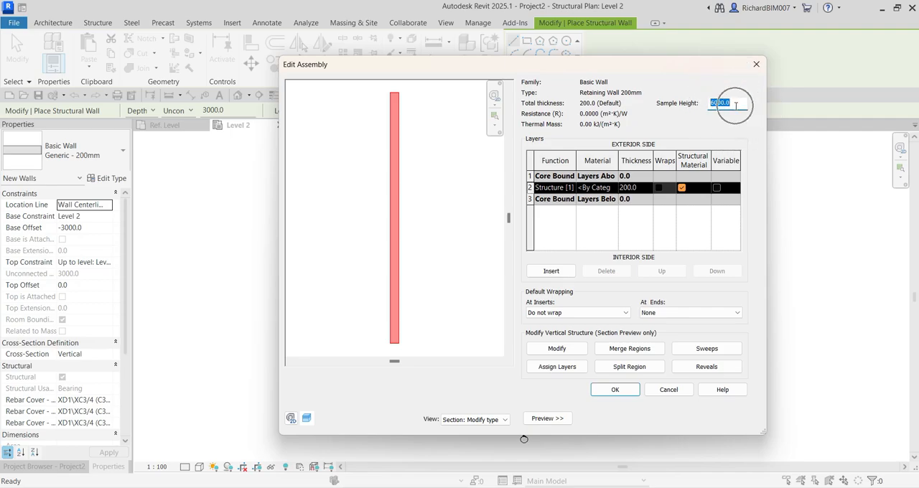
type("10")
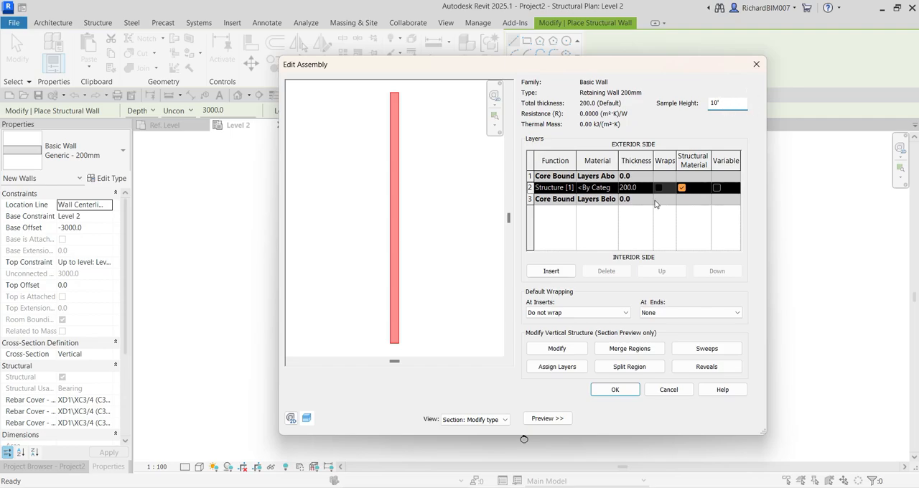
Load the Retaining Wall Profile family from the Retaining Wall folder for the wall type's sweeps
left_click(703, 351)
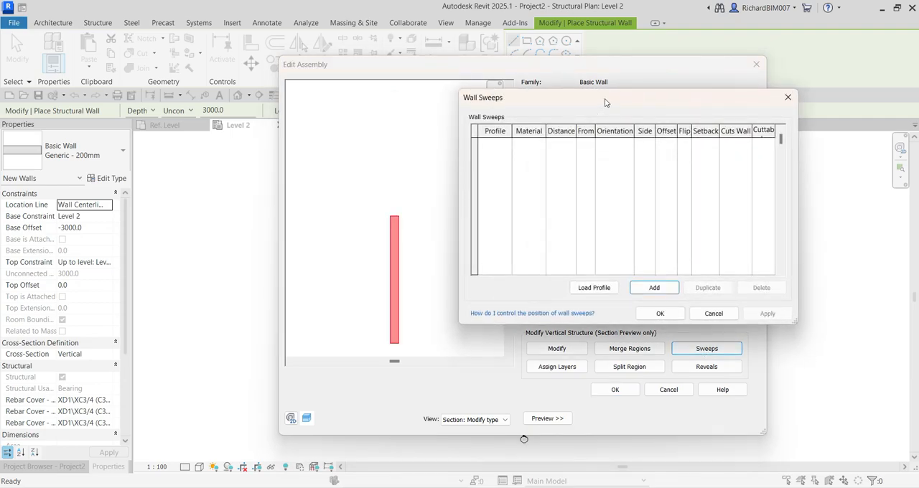
left_click_drag(605, 102, 464, 168)
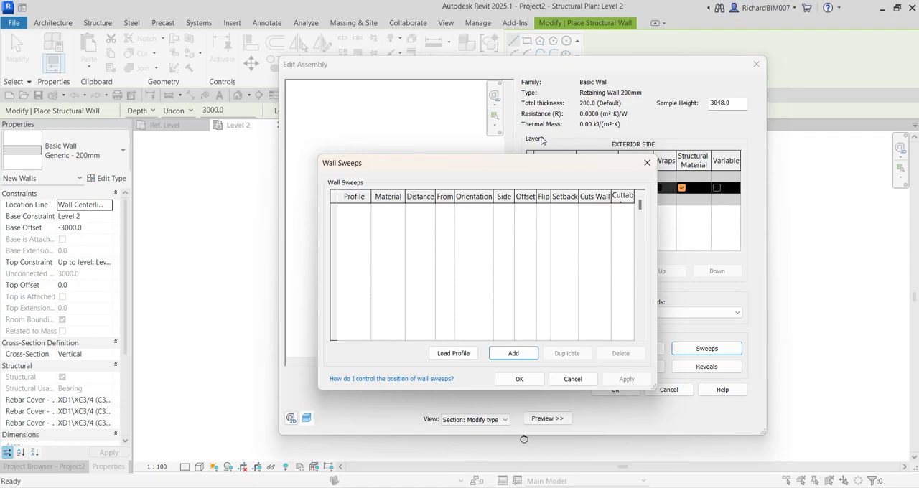
left_click_drag(507, 168, 545, 104)
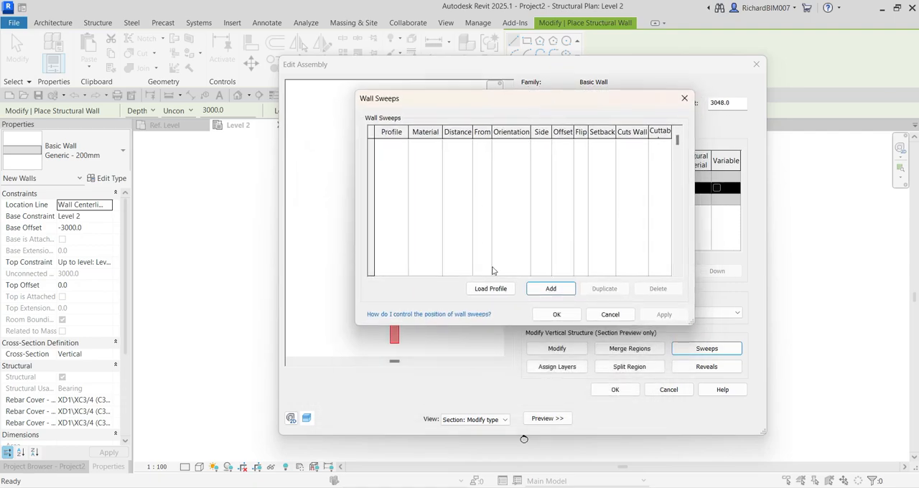
left_click(492, 290)
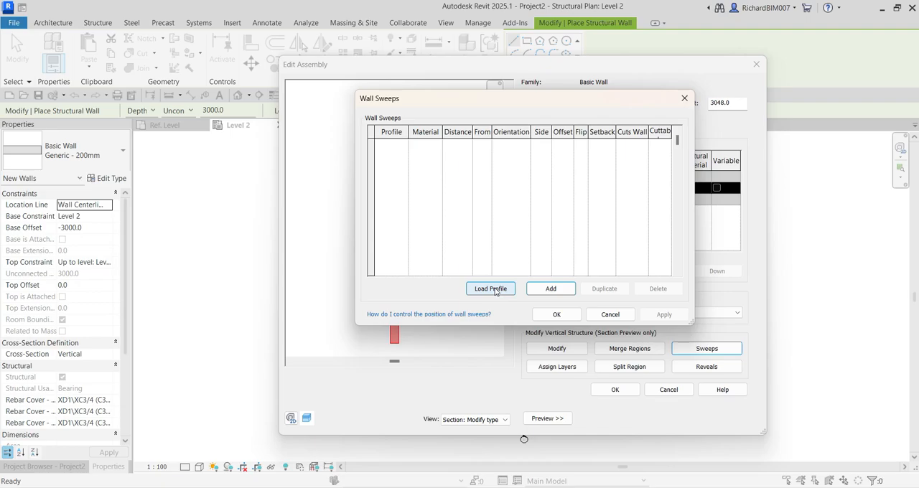
left_click(495, 289)
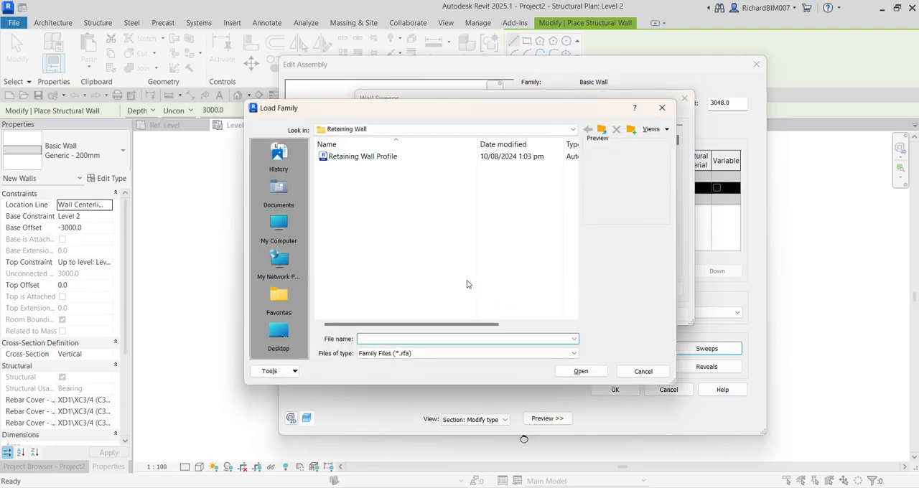
left_click(323, 158)
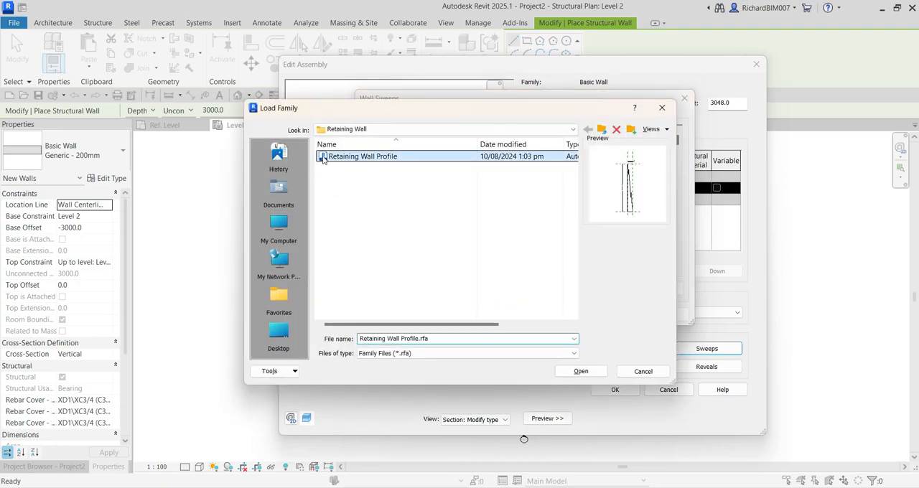
left_click(580, 372)
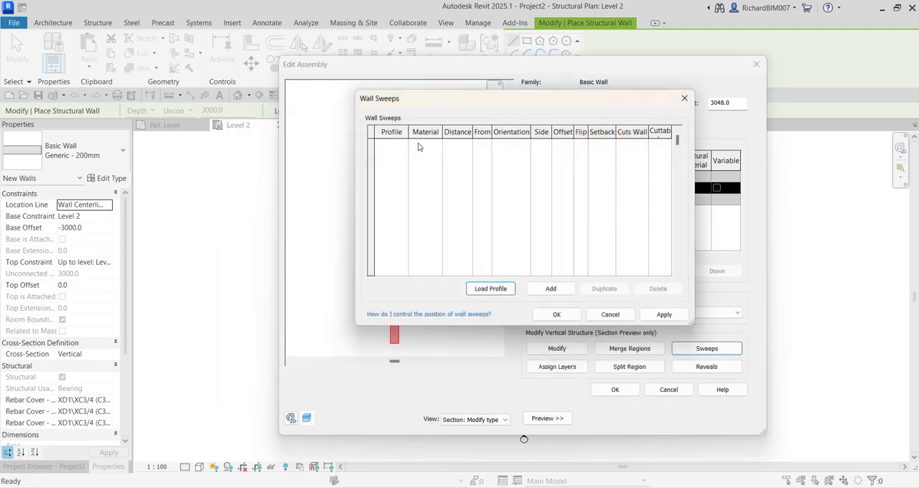
Add a wall sweep that uses the Retaining Wall Profile and accept the sweep settings
left_click(550, 289)
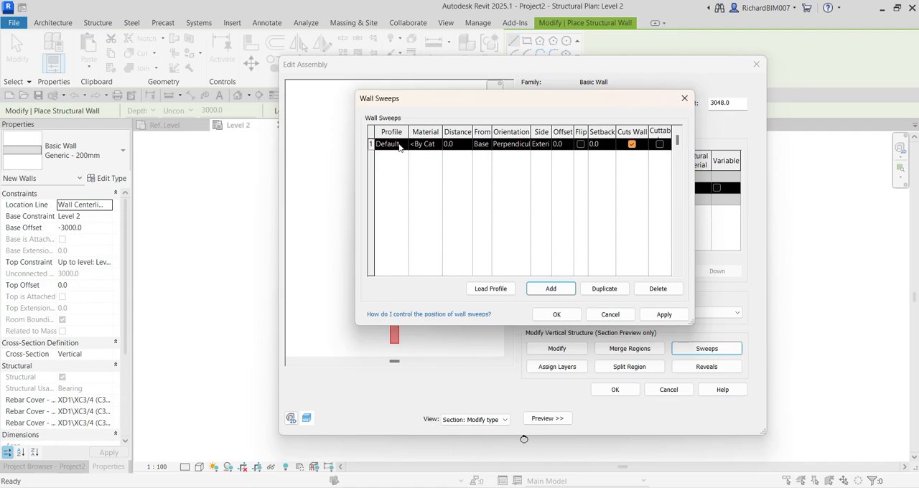
key("ctrl")
key("ctrl")
key("ctrl")
left_click(402, 147)
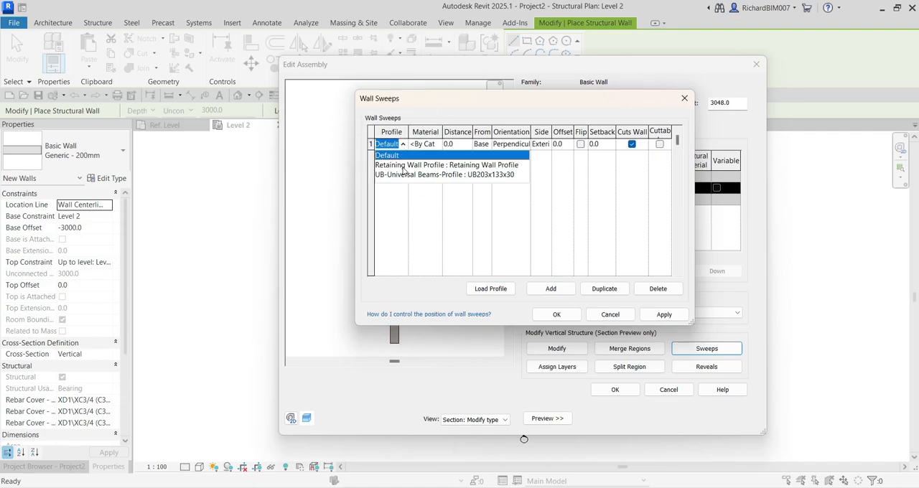
key("ctrl")
key("ctrl")
left_click(404, 165)
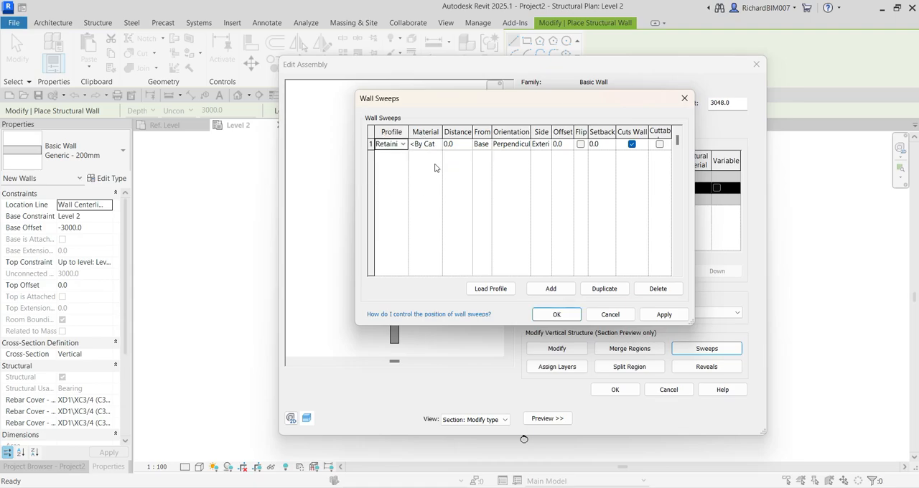
key("ctrl")
key("ctrl")
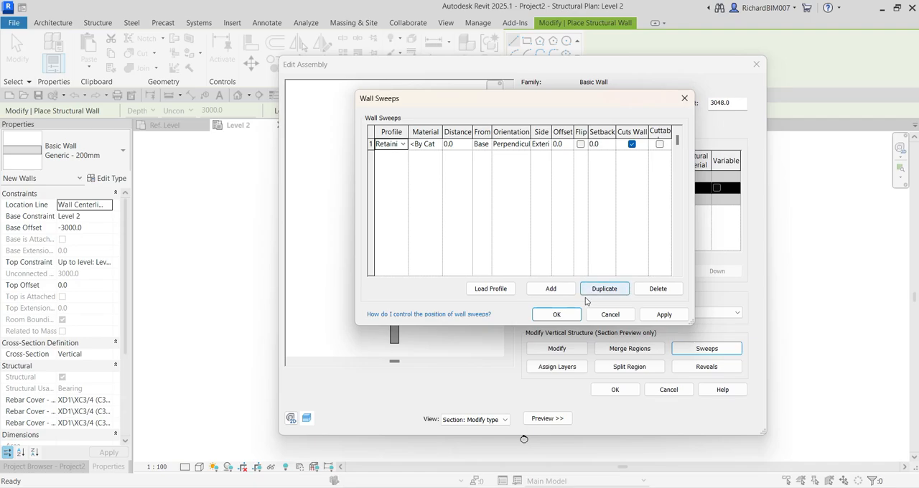
left_click(557, 315)
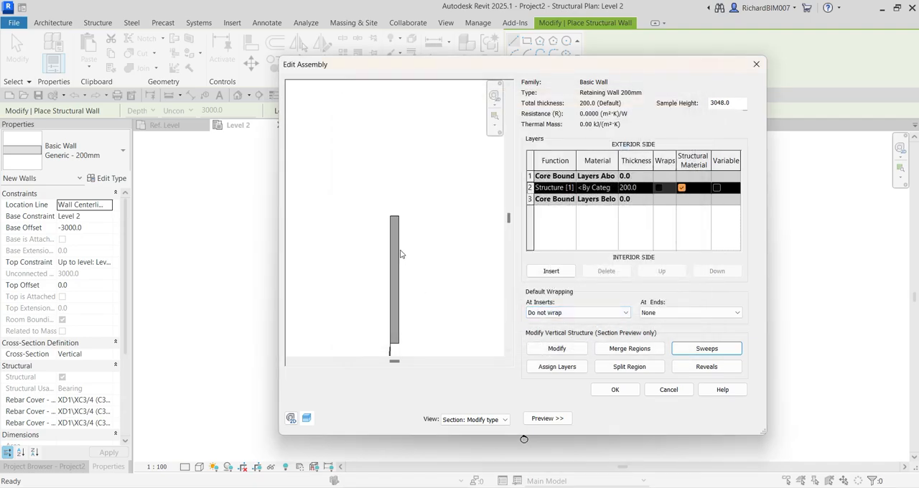
Change the retaining wall sweep's reference from Base to Top and apply it
middle_click_drag(419, 237, 418, 227)
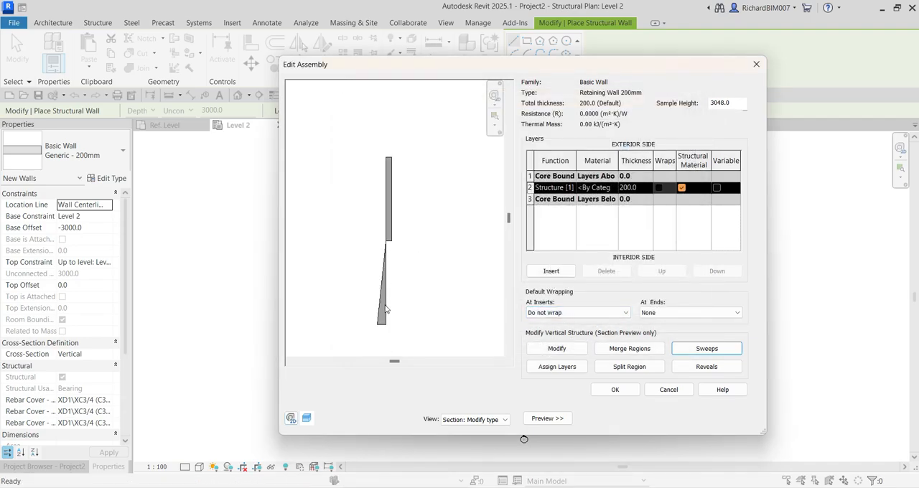
key("ctrl")
key("ctrl")
key("ctrl")
key("ctrl")
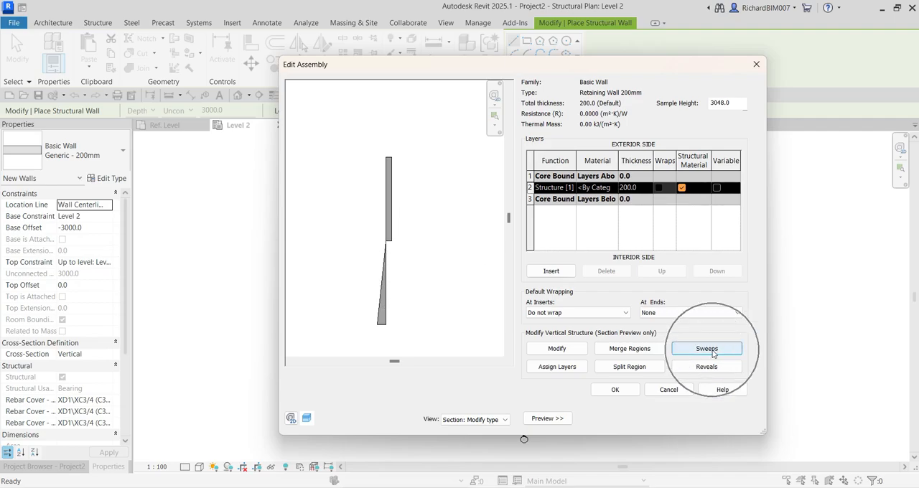
left_click(711, 350)
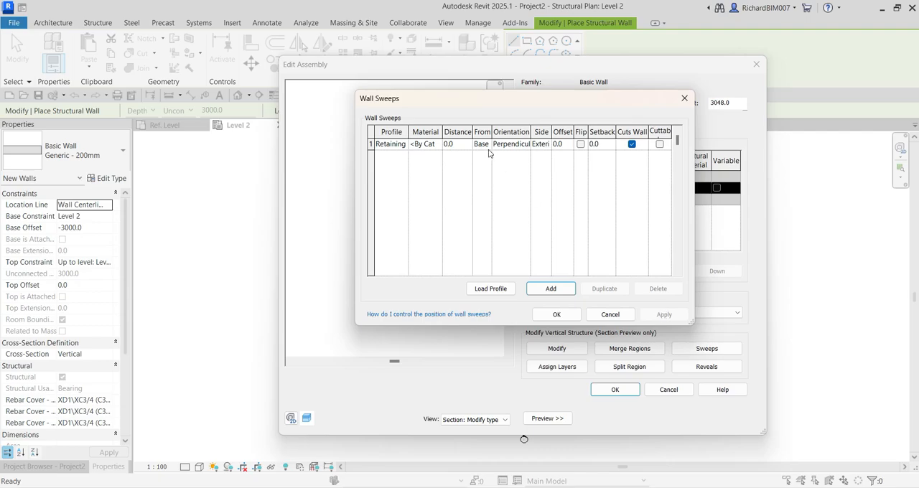
key("ctrl")
left_click(487, 146)
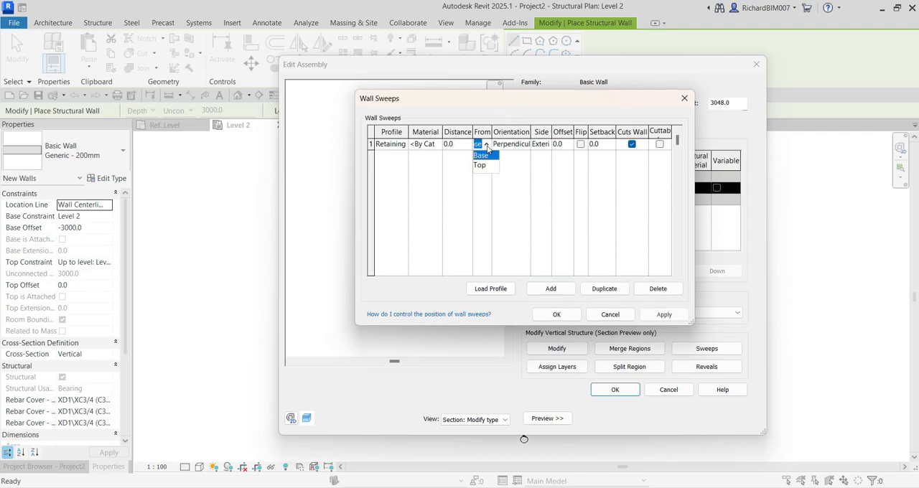
key("ctrl")
left_click(482, 167)
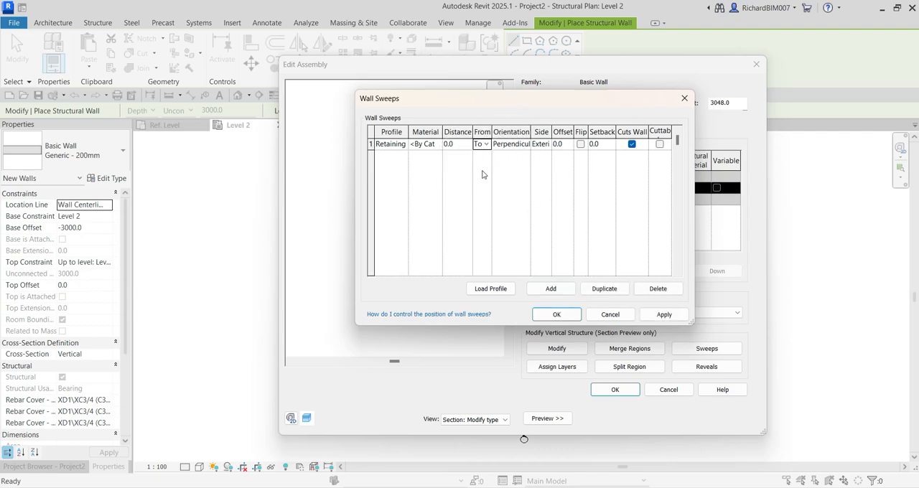
key("ctrl")
left_click(663, 315)
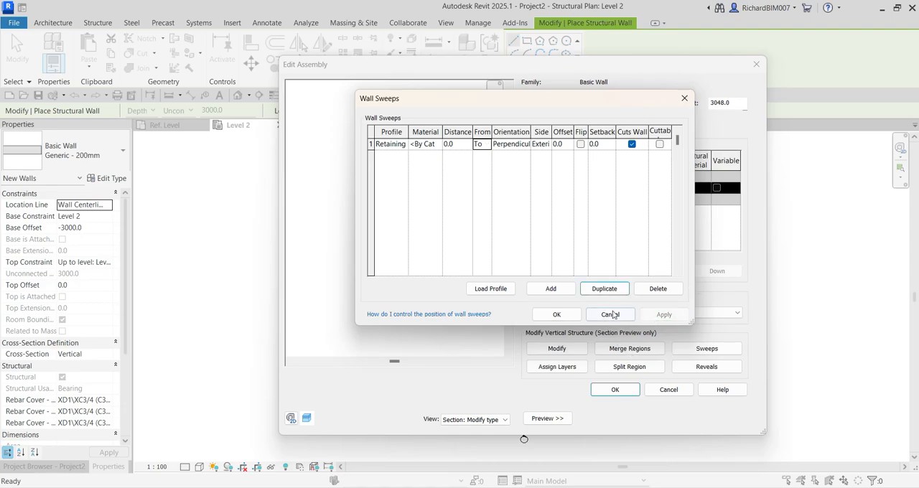
Accept the wall sweep, then confirm the edited assembly and the type properties of Retaining Wall 200mm
left_click(557, 314)
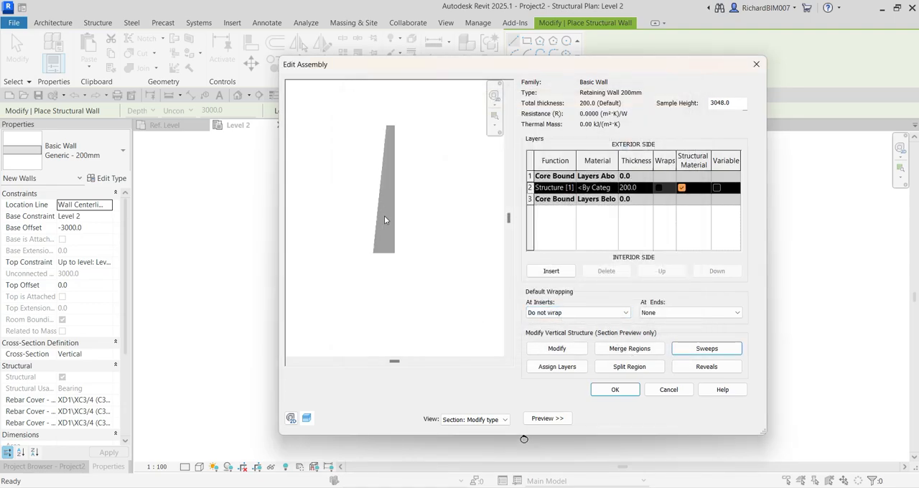
scroll(384, 220, "up", 1)
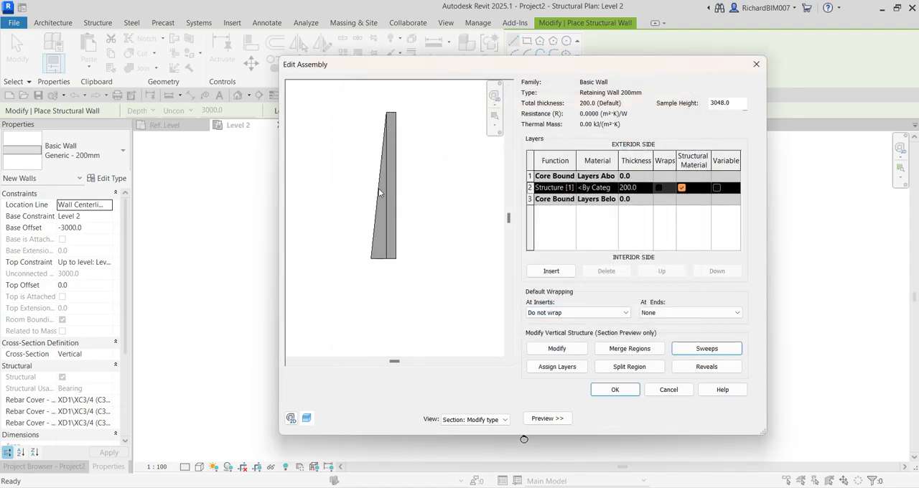
scroll(382, 172, "up", 2)
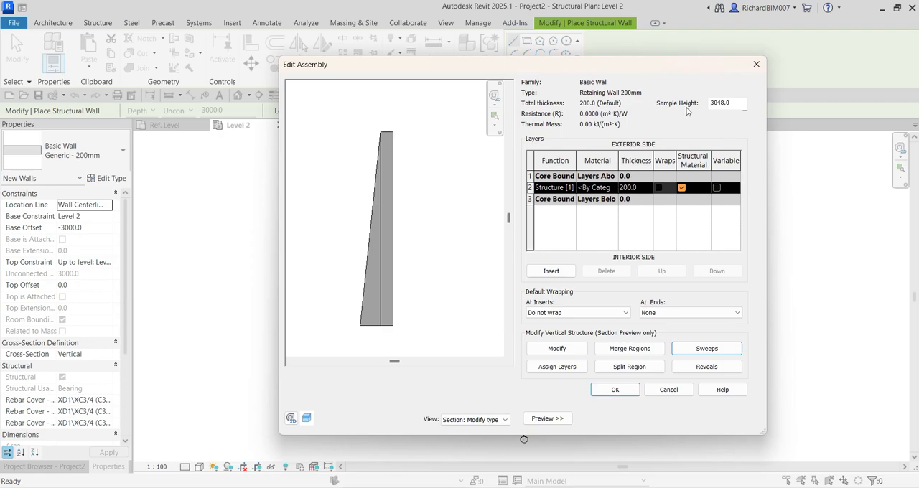
key("ctrl")
key("ctrl")
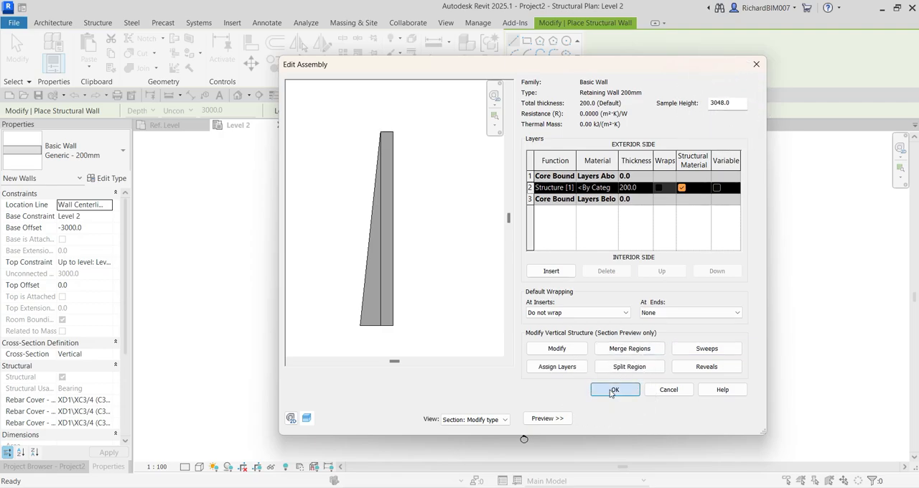
left_click(612, 391)
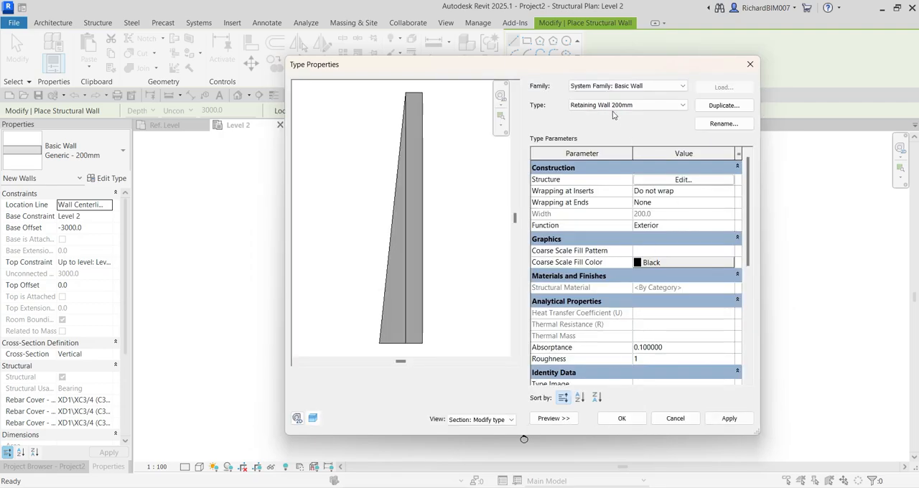
key("ctrl")
left_click(620, 420)
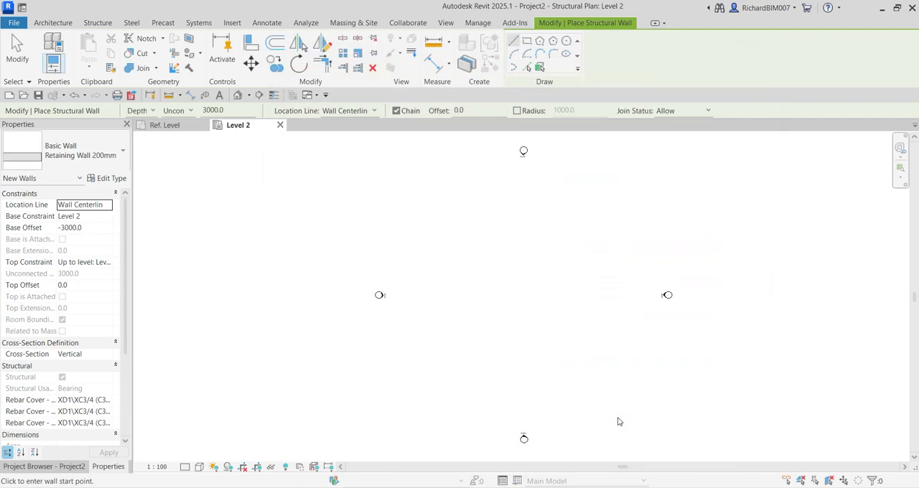
Set the new wall's Base Offset to -3048.0
left_click(86, 229)
left_click_drag(86, 230, 75, 228)
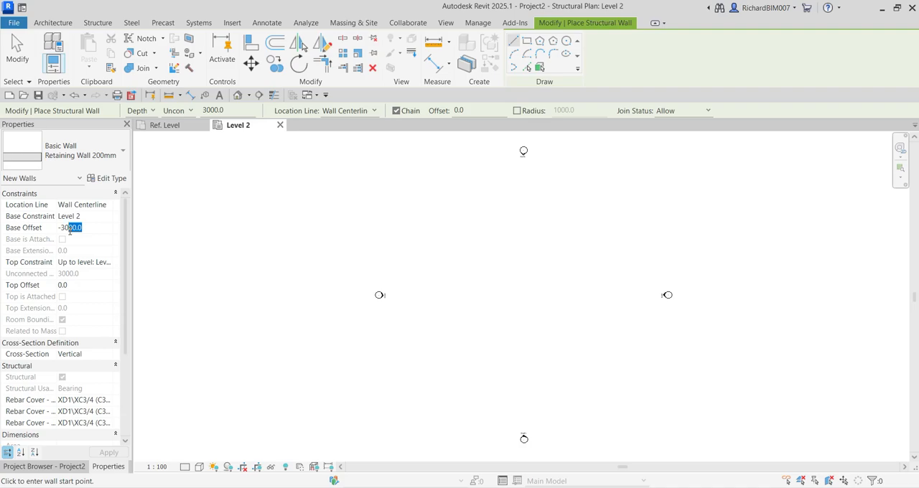
type("0")
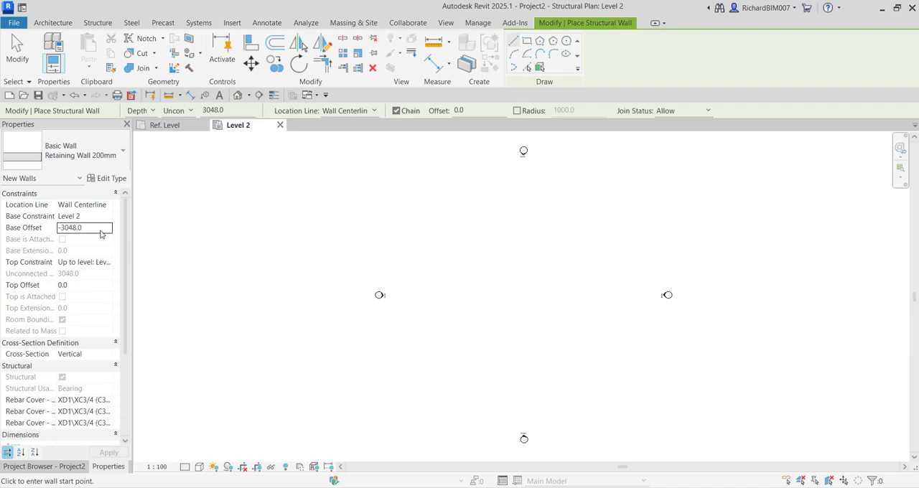
Draw a stepped chain of four connected Retaining Wall 200mm segments in the Level 2 plan, with horizontal runs about 4000 and 4500 mm long
scroll(483, 289, "up", 5)
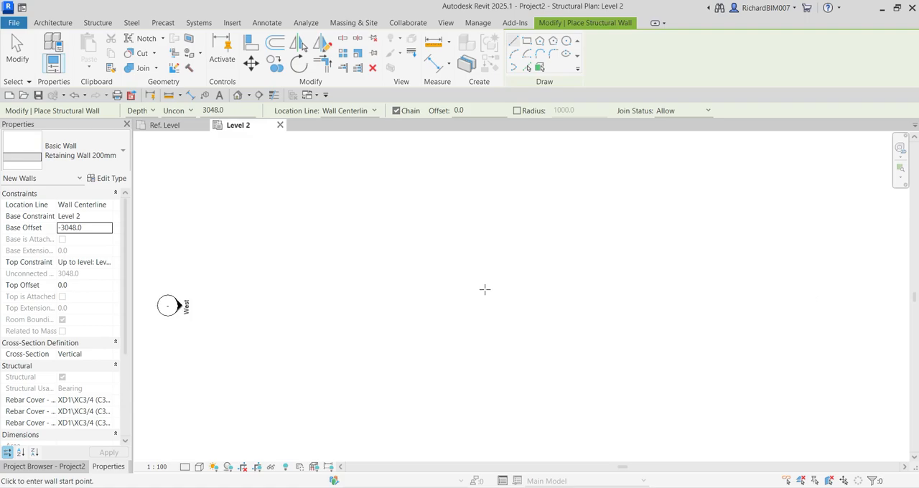
left_click(420, 312)
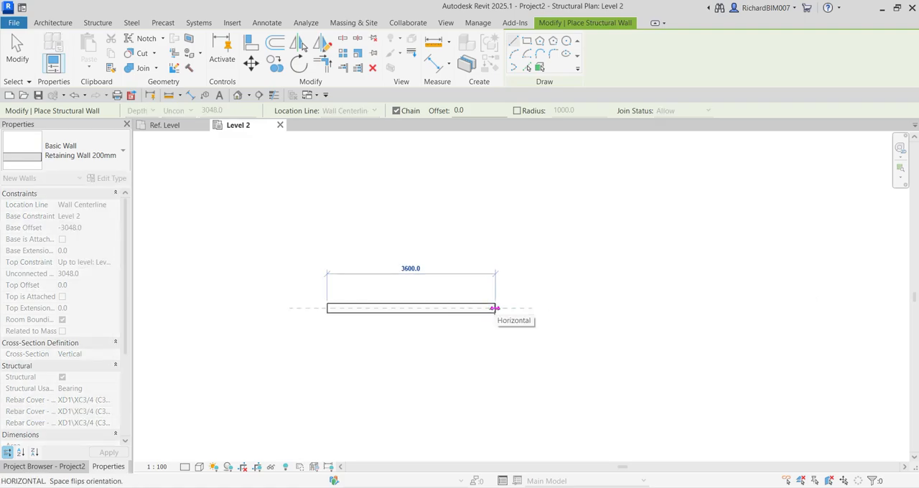
left_click(514, 308)
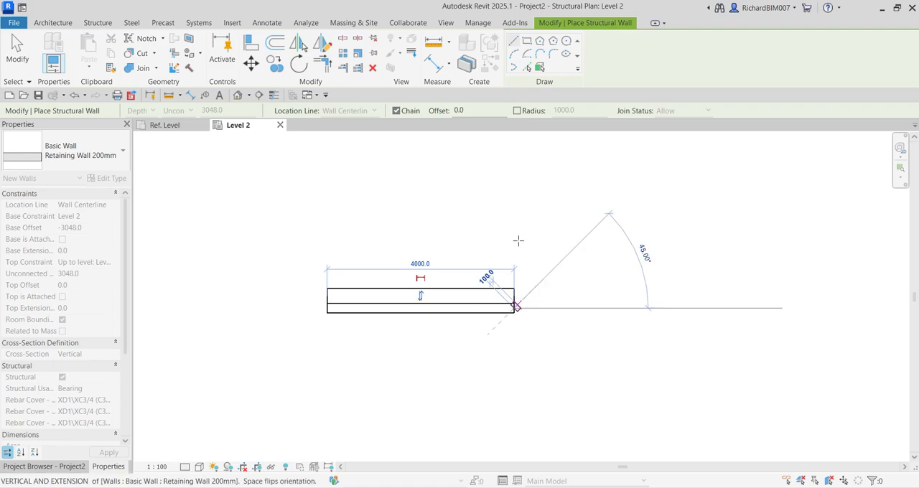
left_click(514, 182)
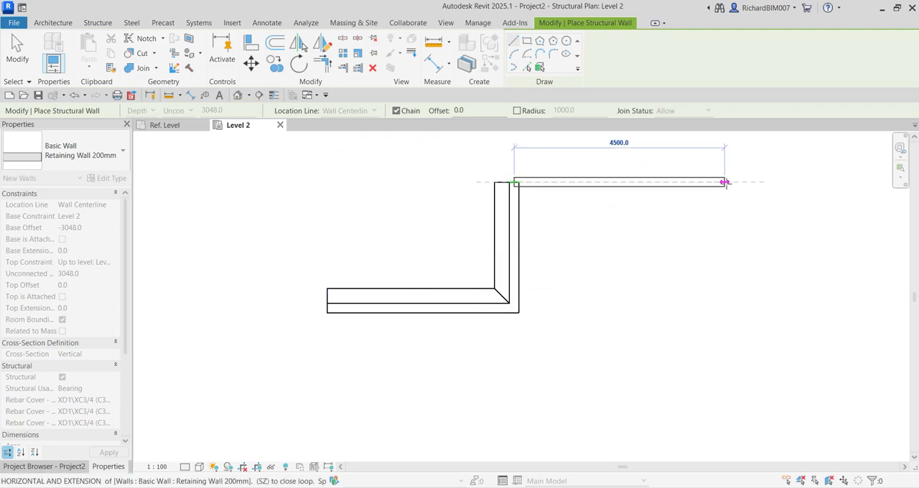
left_click(727, 181)
scroll(722, 232, "up", 1)
middle_click_drag(722, 232, 616, 352)
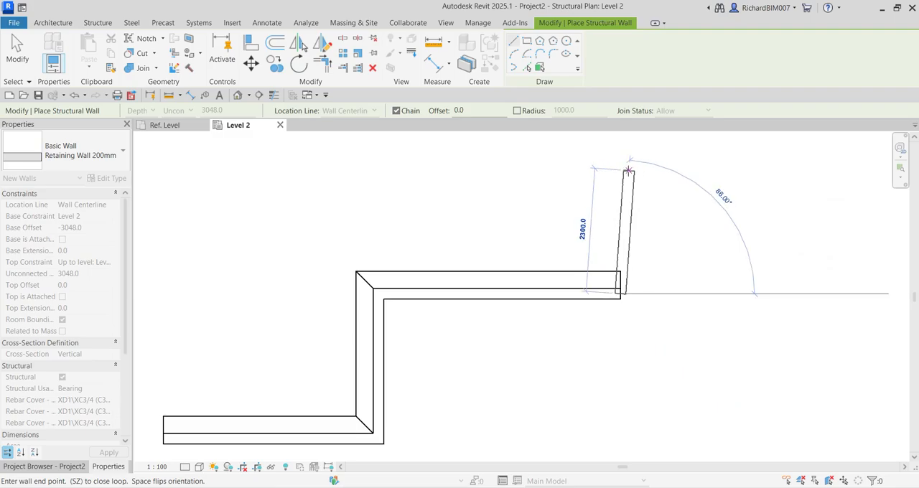
middle_click_drag(628, 171, 613, 231)
left_click(606, 177)
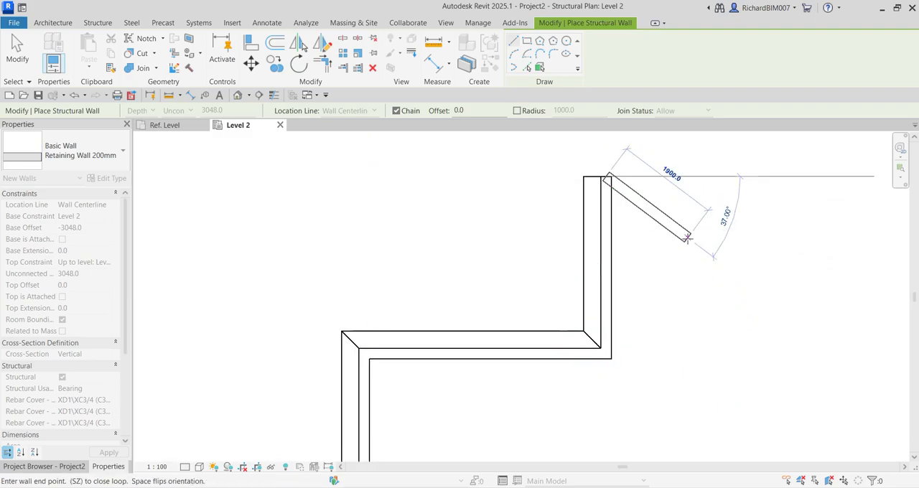
scroll(695, 240, "down", 4)
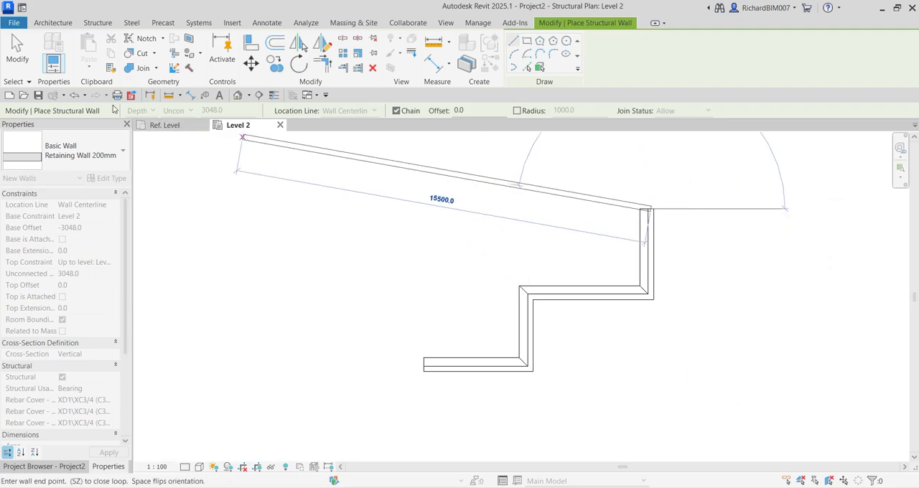
left_click(17, 47)
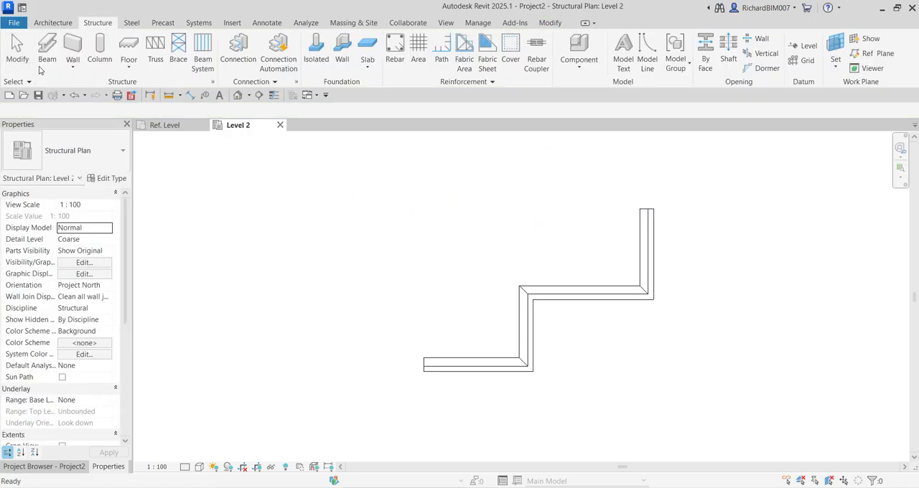
Open the default 3D view and hide the Level 1 and Level 2 lines in it
middle_click_drag(617, 356, 540, 344)
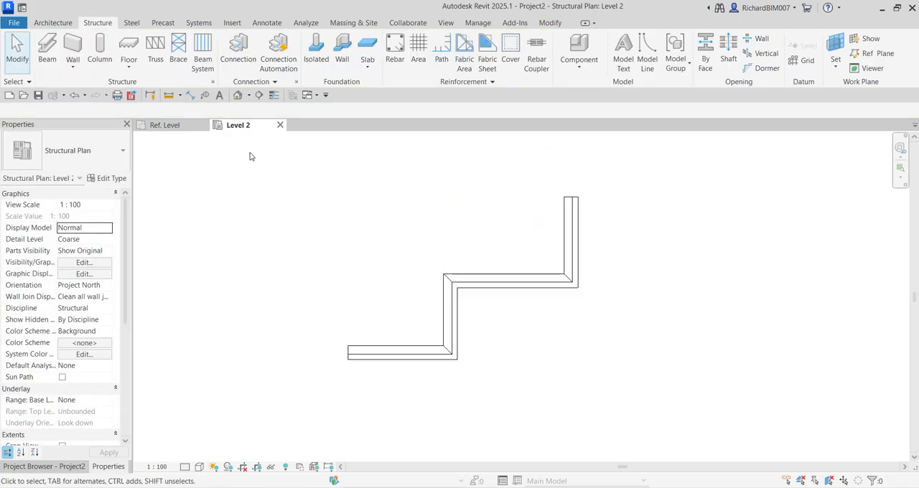
left_click(238, 96)
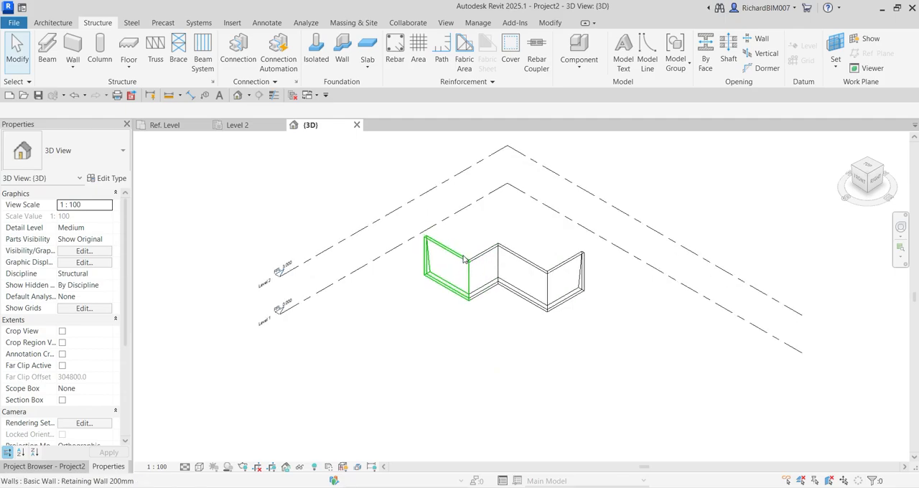
scroll(464, 260, "up", 2)
left_click(371, 250)
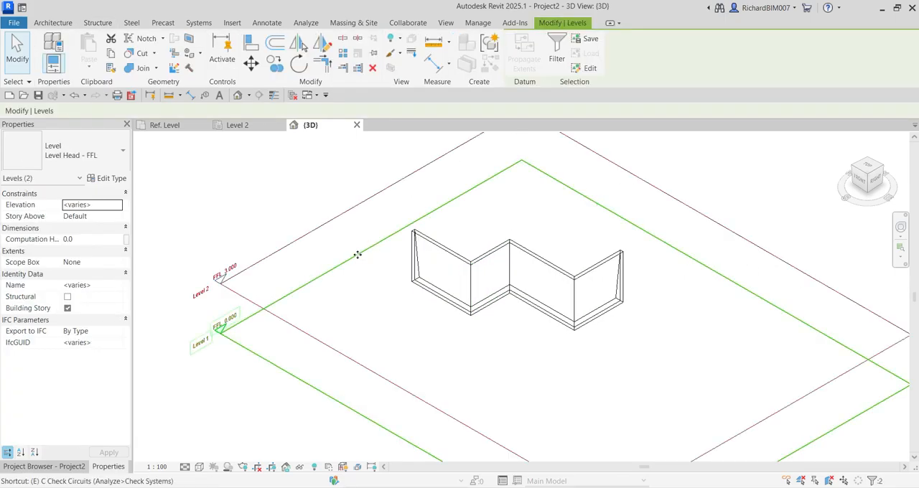
key("e")
key("h")
scroll(427, 313, "up", 3)
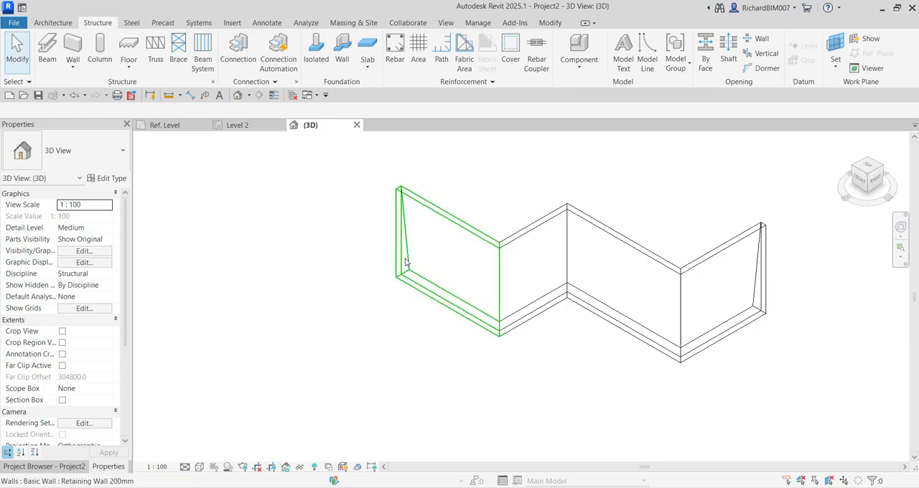
Display the 3D view in the Shaded visual style and inspect the tapered walls from both sides
scroll(417, 316, "up", 3)
scroll(388, 323, "down", 1)
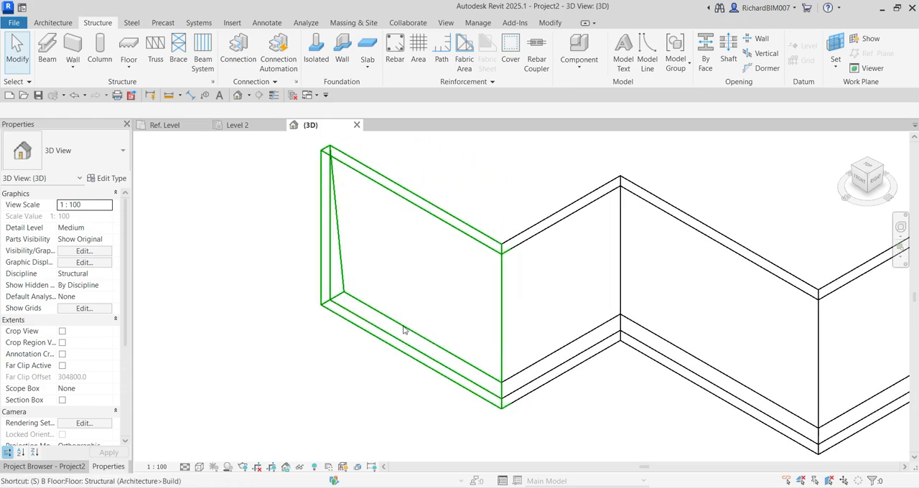
key("s")
key("d")
scroll(366, 334, "down", 2)
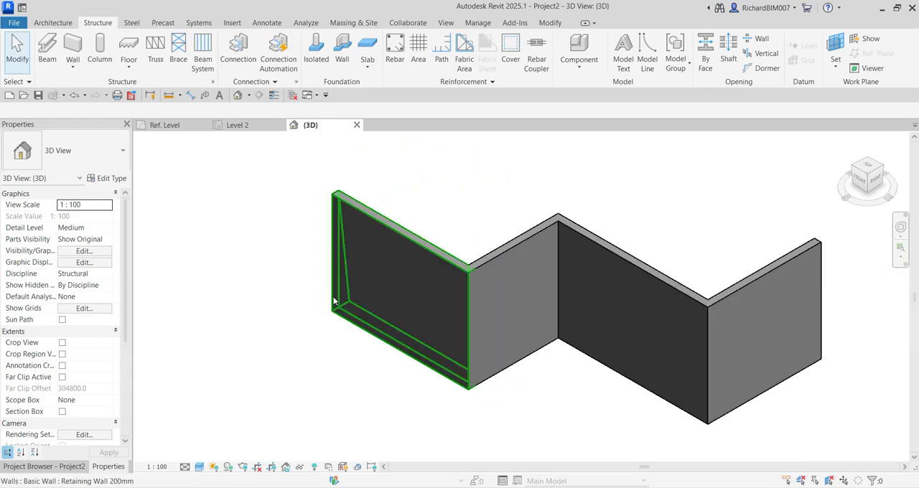
left_click(345, 309)
middle_click_drag(307, 328, 558, 266, "shift")
left_click(533, 321)
middle_click_drag(532, 323, 530, 357, "shift")
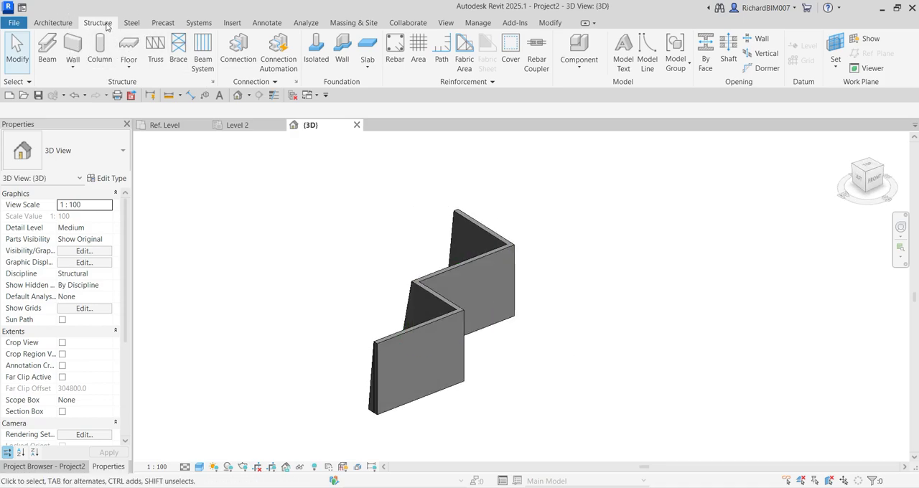
Place a Bearing Footing - 900 x 300 wall foundation under the whole chain of retaining walls
left_click(342, 52)
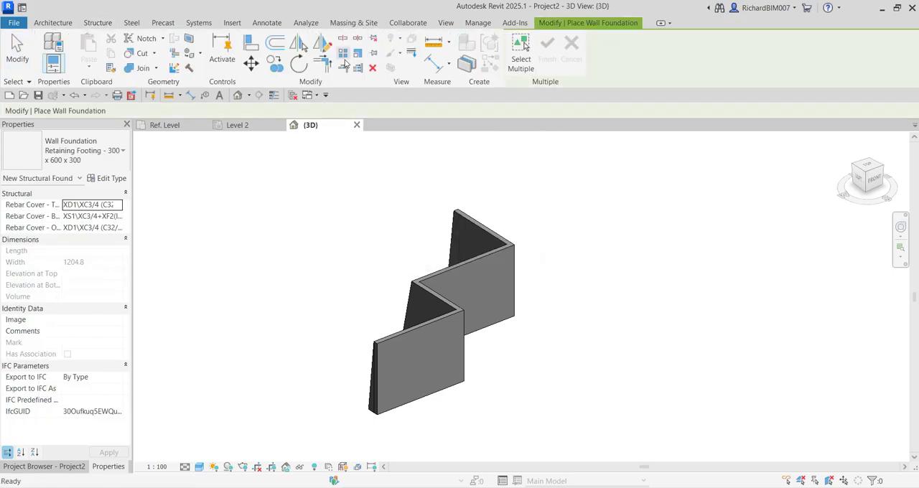
left_click(101, 150)
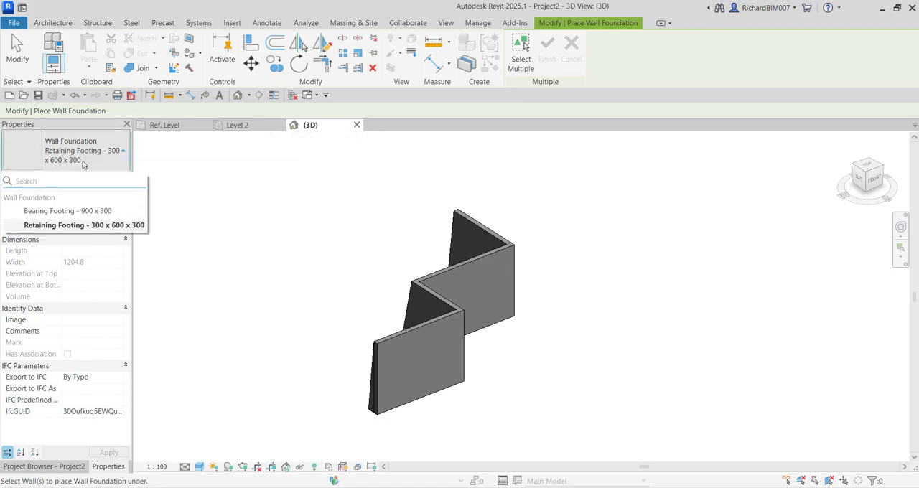
left_click(77, 212)
middle_click_drag(441, 395, 507, 364)
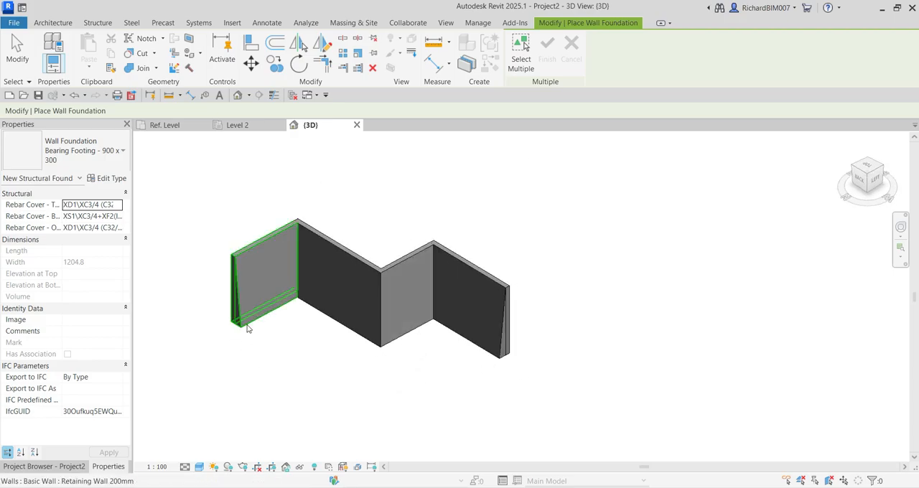
key("Tab")
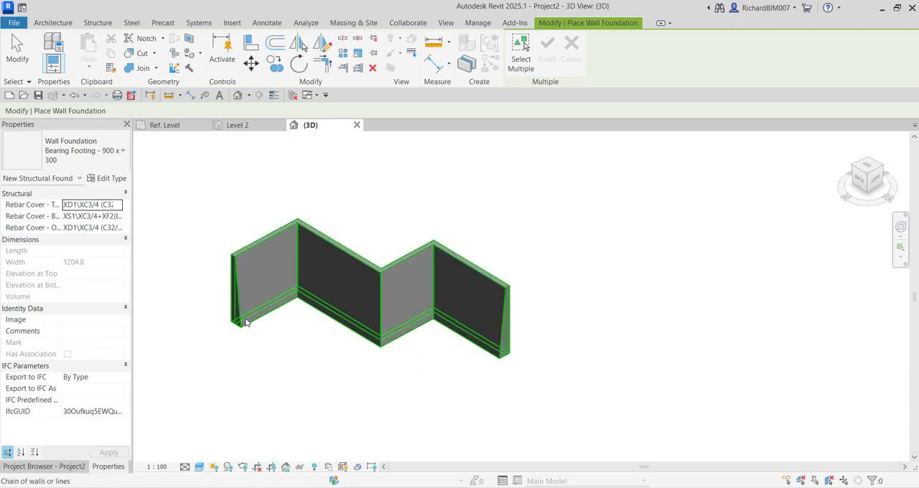
left_click(245, 322)
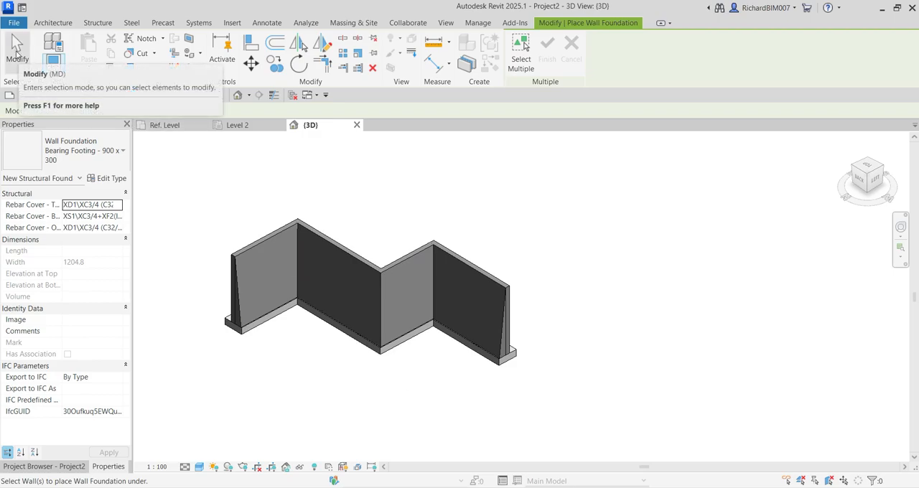
left_click(16, 51)
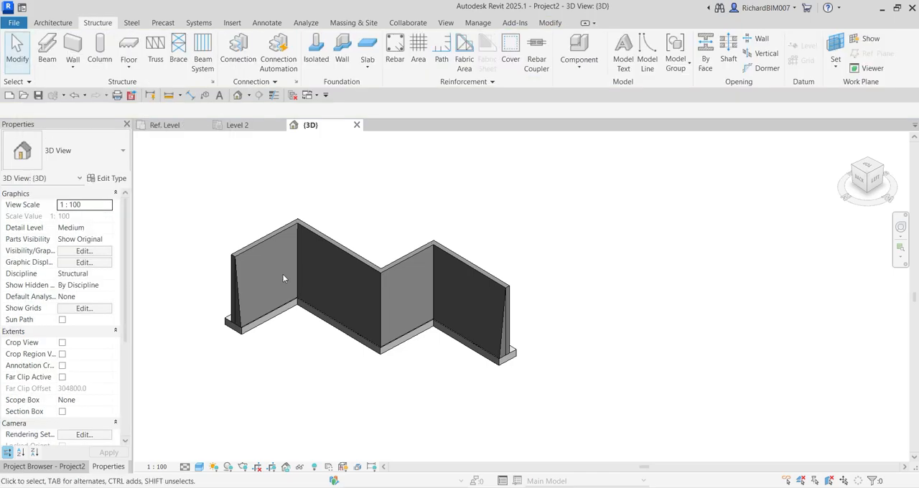
Examine the retaining walls and their footing from several angles in the 3D view
middle_click_drag(476, 376, 511, 322, "shift")
scroll(510, 364, "up", 2)
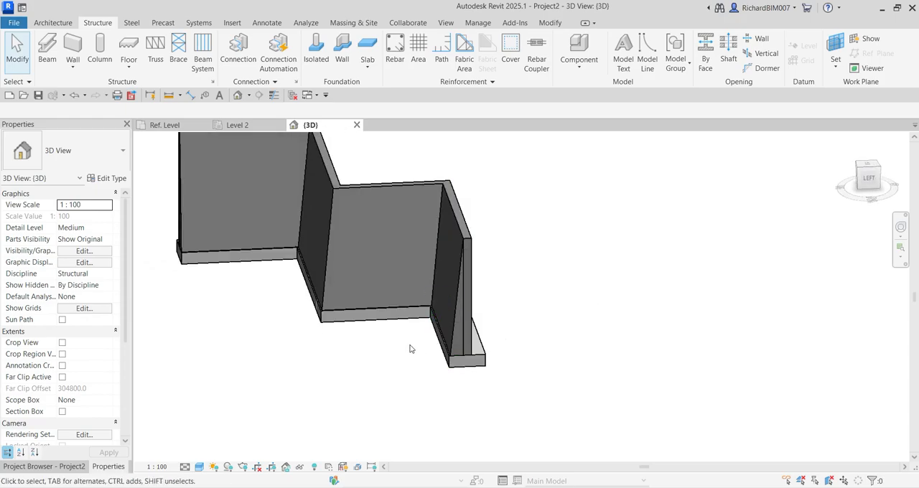
scroll(417, 338, "down", 2)
middle_click_drag(421, 322, 439, 352, "shift")
scroll(397, 295, "up", 3)
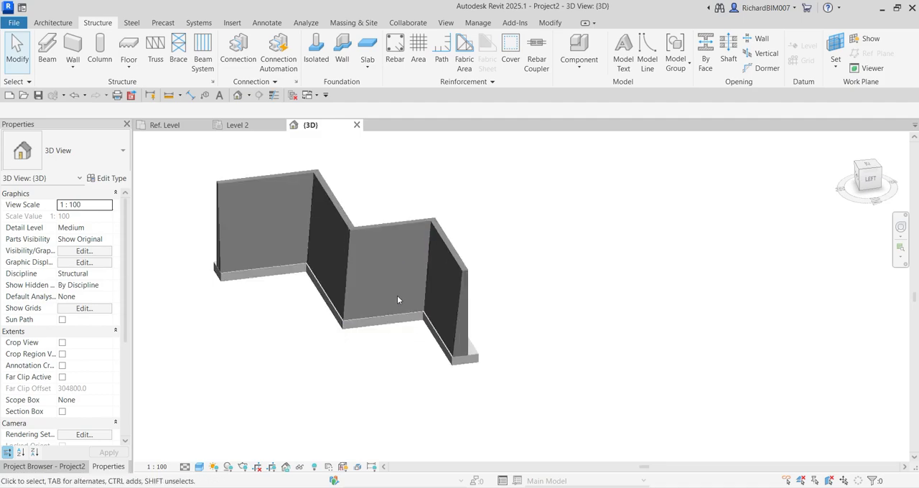
middle_click_drag(394, 296, 464, 319)
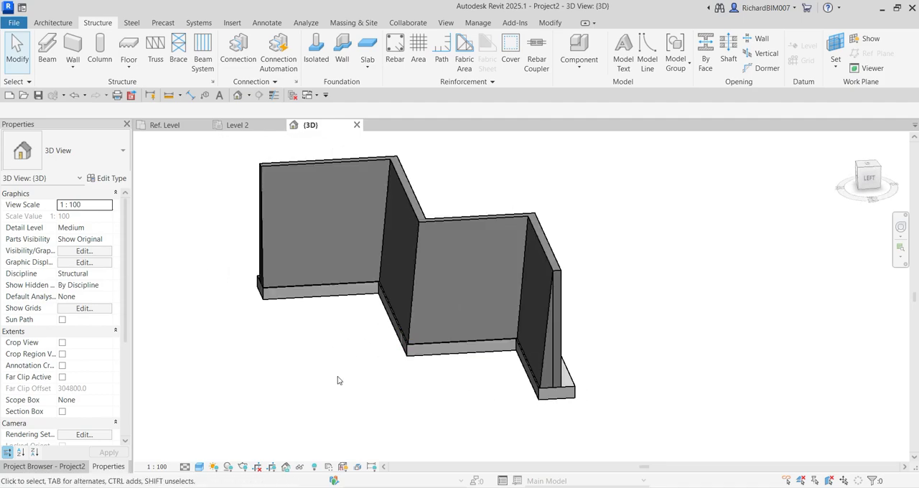
Open the type properties of the Retaining Wall Profile type found among the project's loaded profile families
left_click(63, 468)
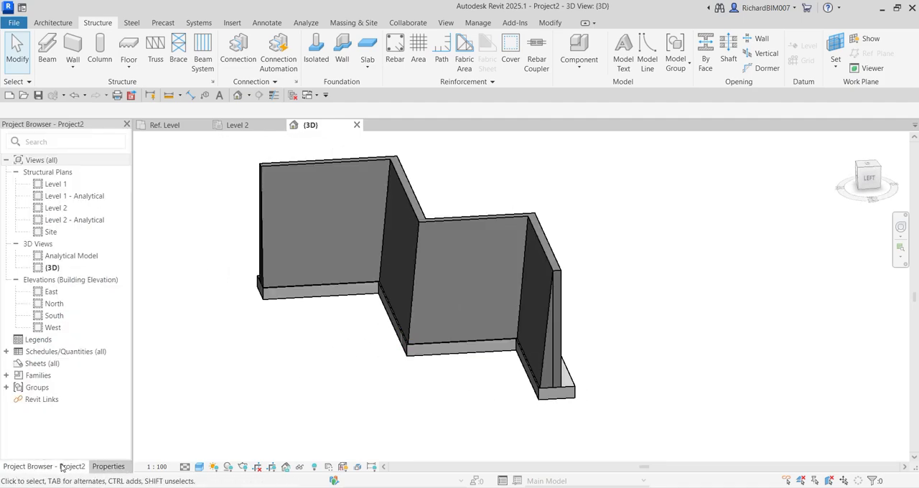
left_click(6, 375)
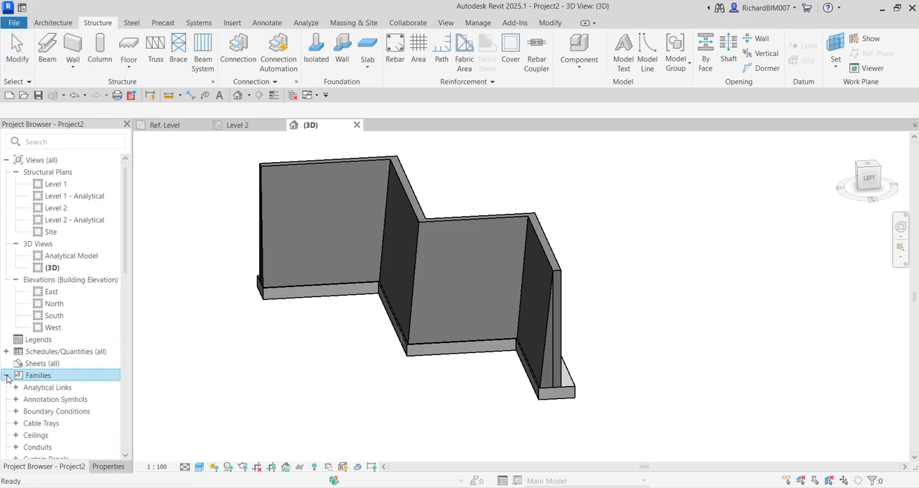
scroll(61, 377, "down", 10)
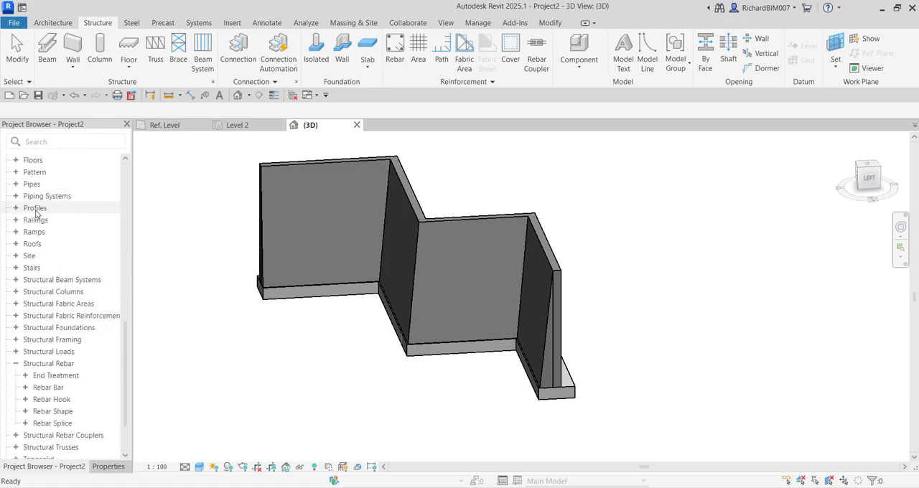
left_click(16, 208)
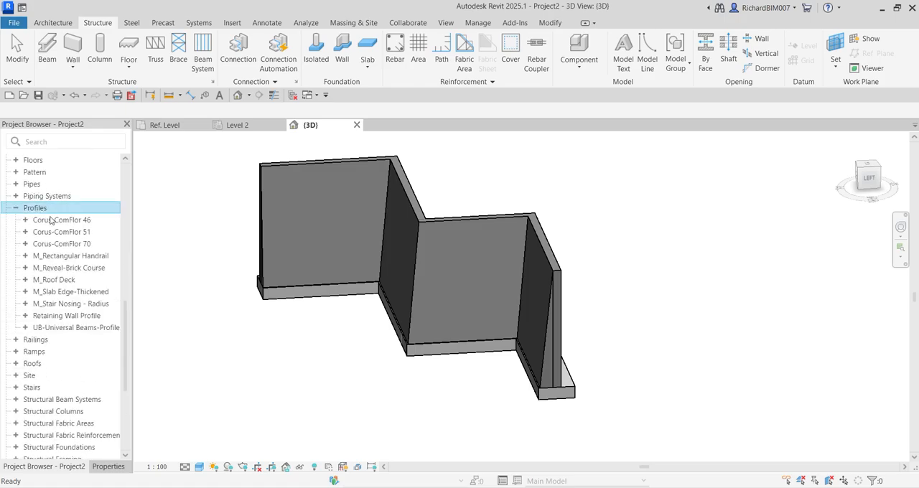
left_click(26, 317)
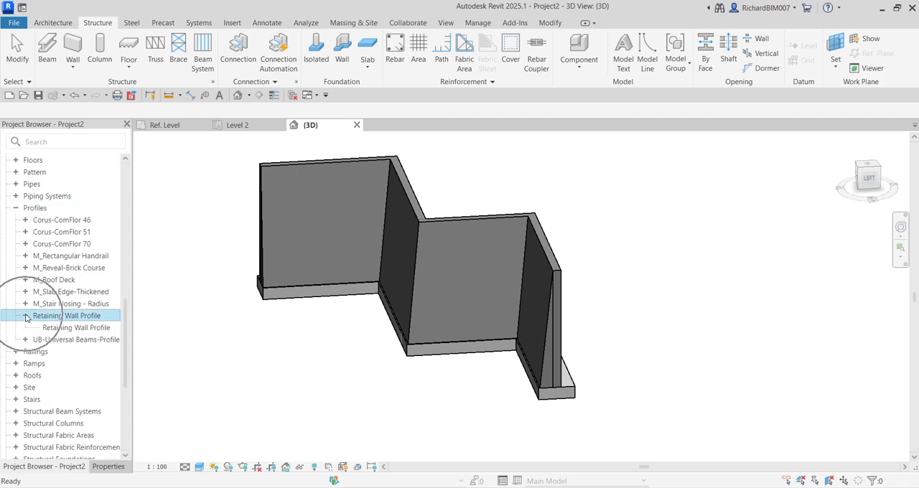
key("ctrl")
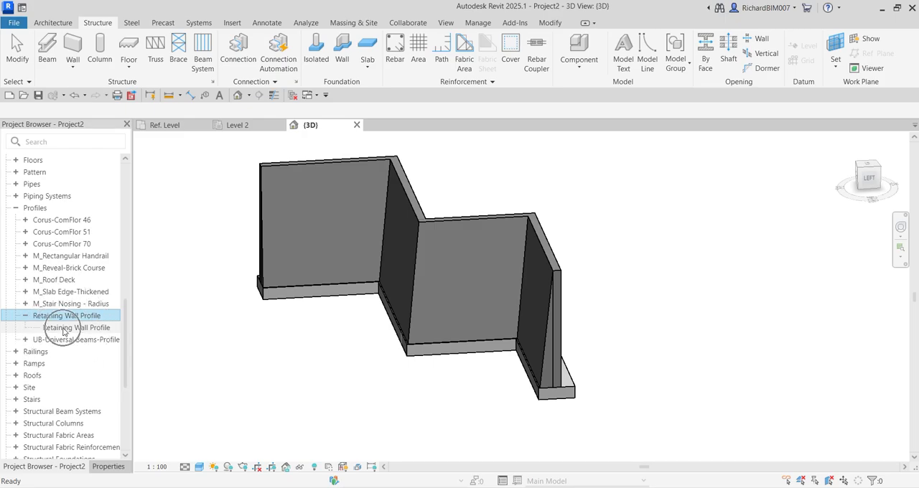
double_click(63, 328)
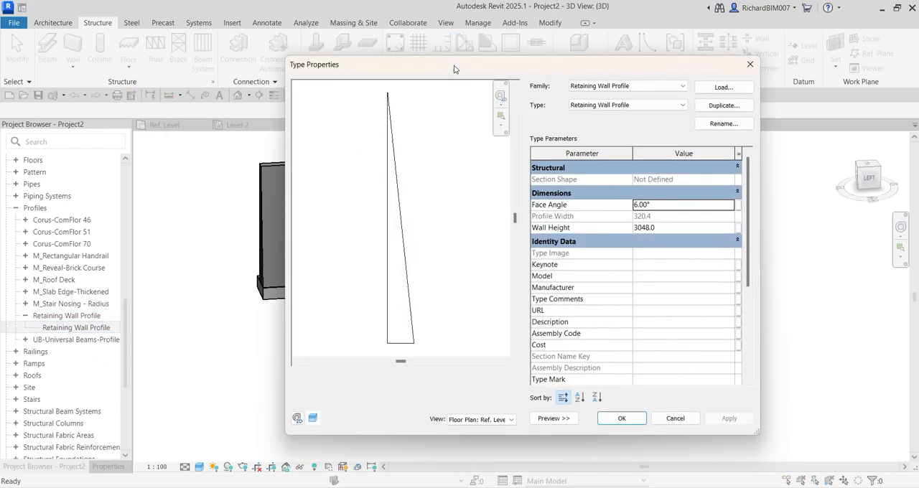
left_click_drag(455, 66, 388, 83)
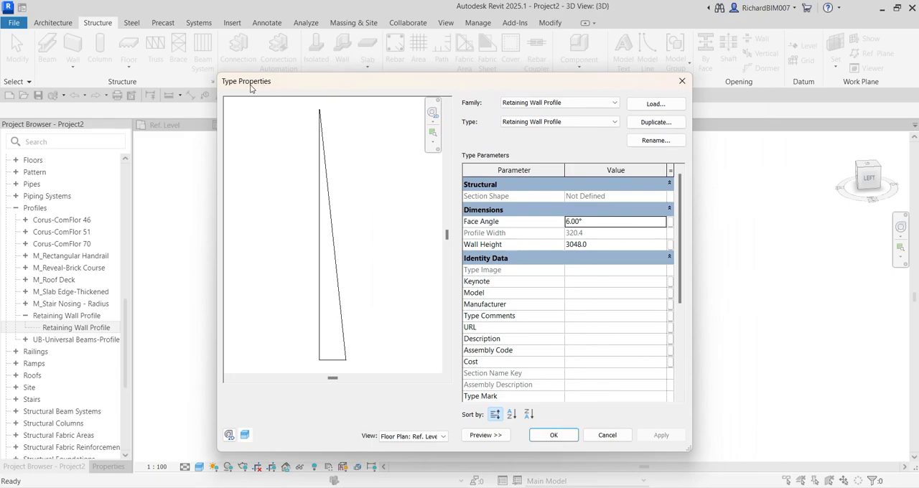
key("ctrl")
left_click_drag(466, 81, 564, 67)
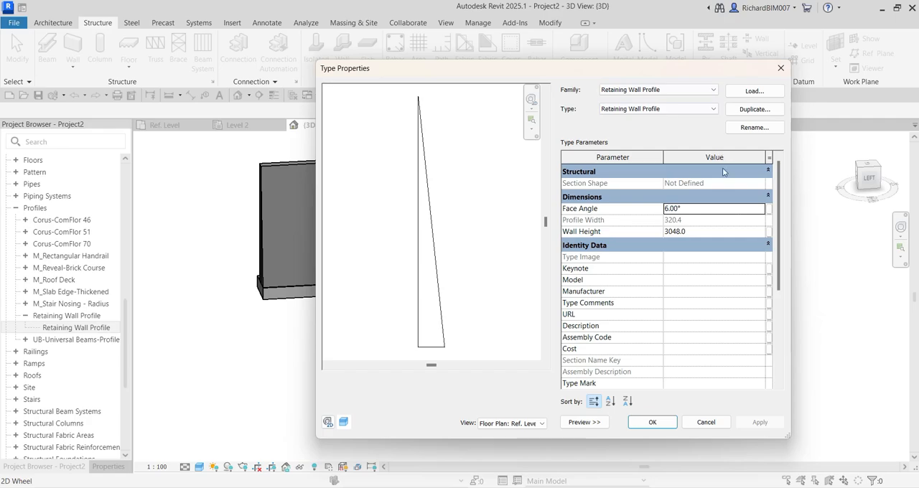
Set the Retaining Wall Profile type's Face Angle to 3.00° and its Wall Height to 5000, and apply the changes
left_click(688, 233)
left_click(691, 231)
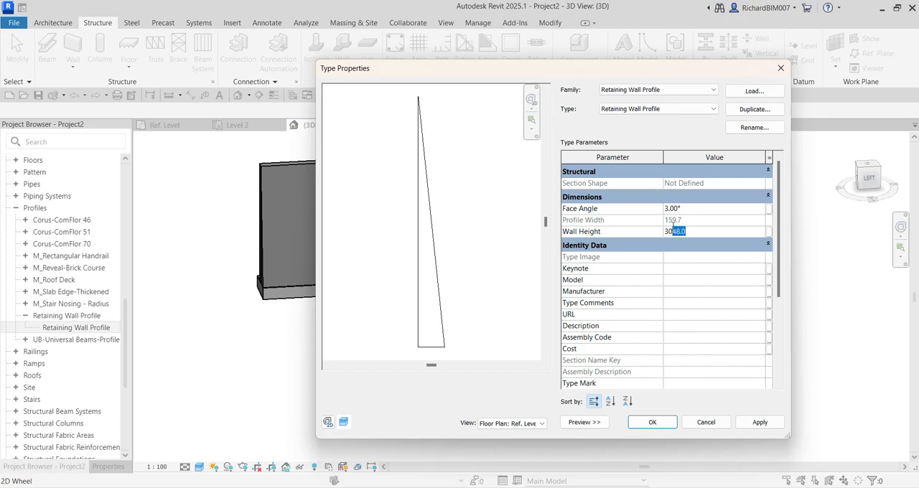
type("5000")
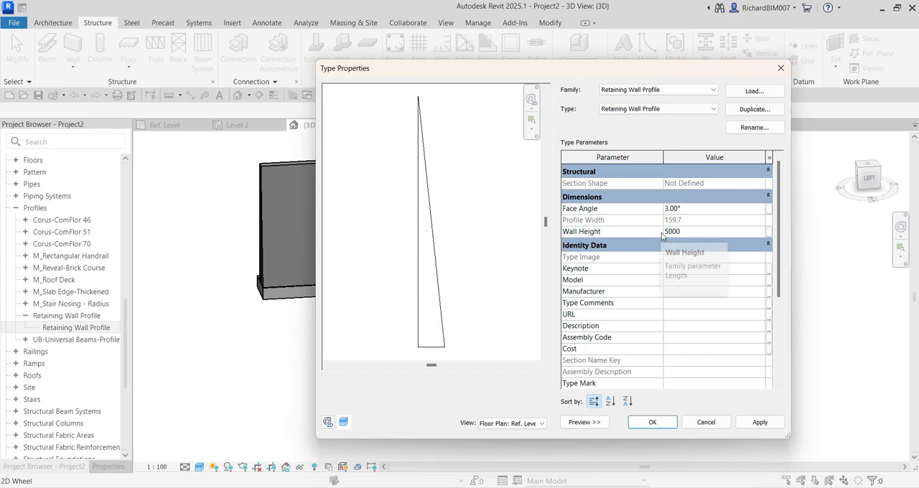
left_click_drag(509, 62, 551, 30)
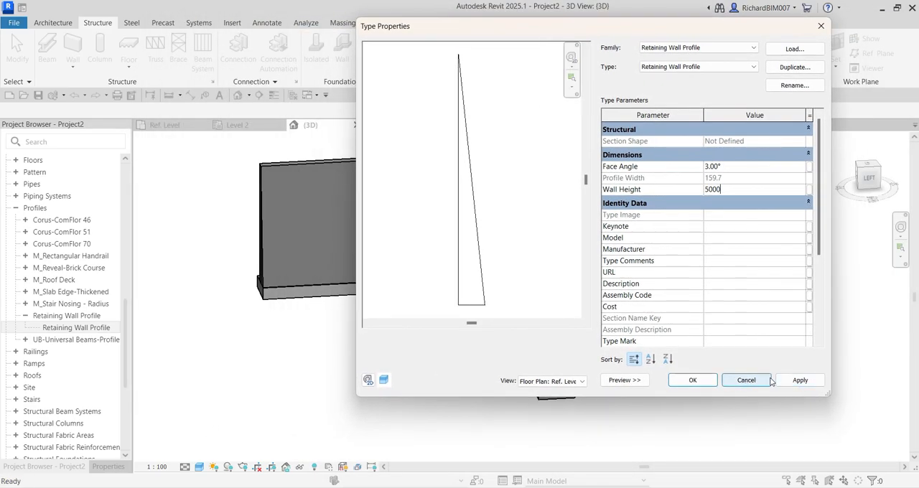
left_click(797, 381)
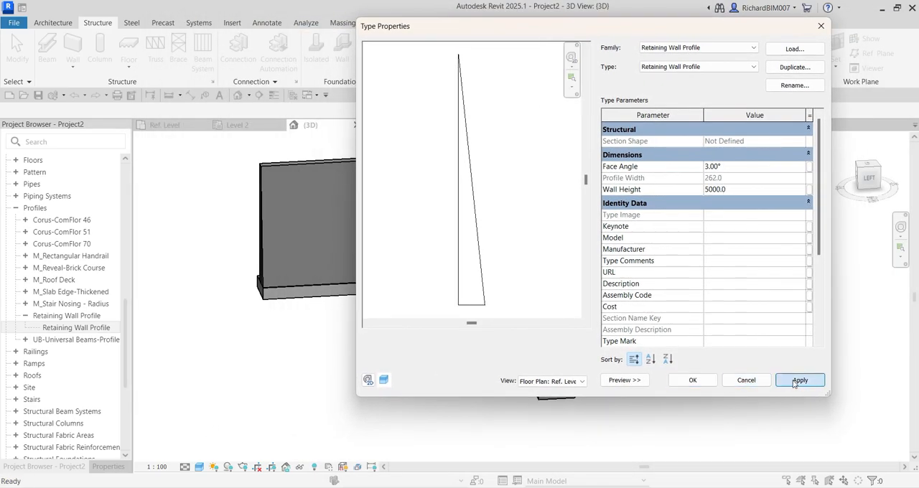
left_click(689, 382)
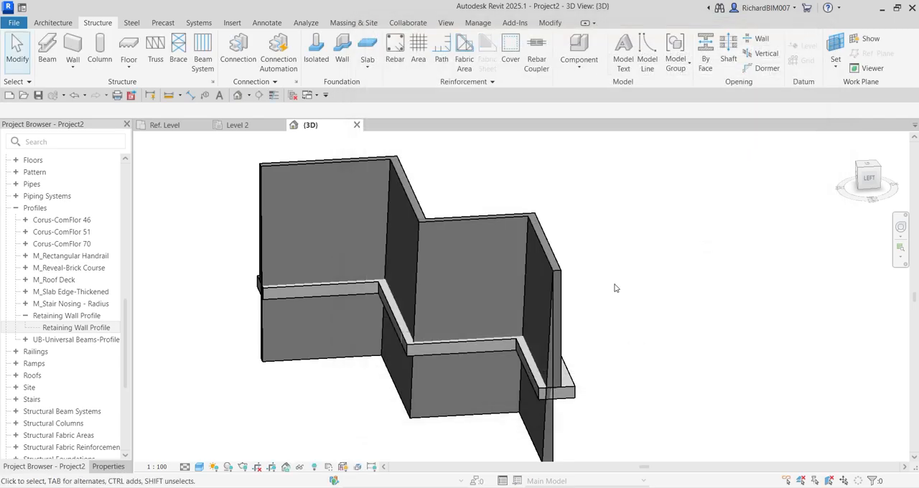
Select the whole chain of Retaining Wall 200mm walls and set their Base Offset to -5000
middle_click_drag(615, 348, 589, 318)
middle_click_drag(566, 347, 750, 356, "shift")
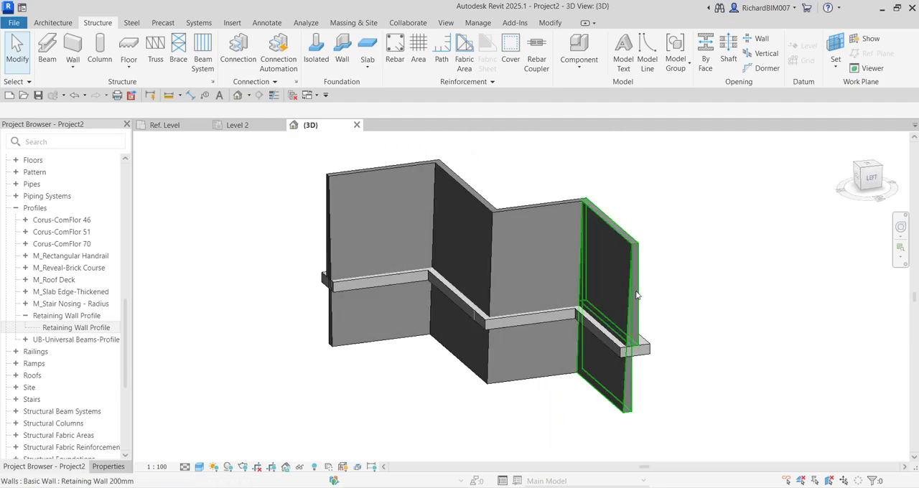
key("Tab")
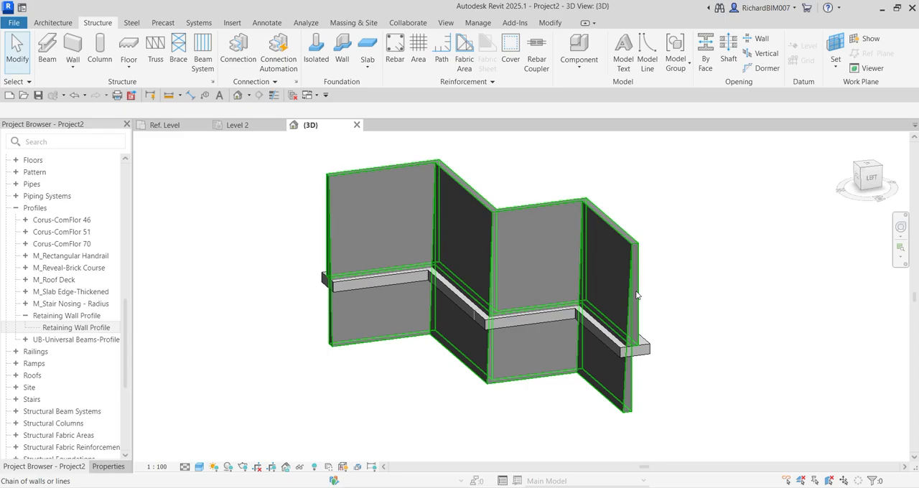
left_click(637, 295)
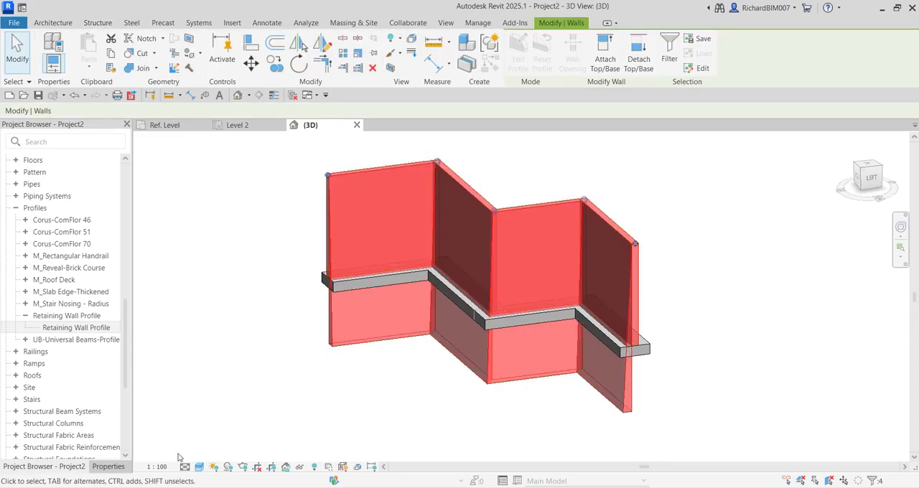
left_click(109, 467)
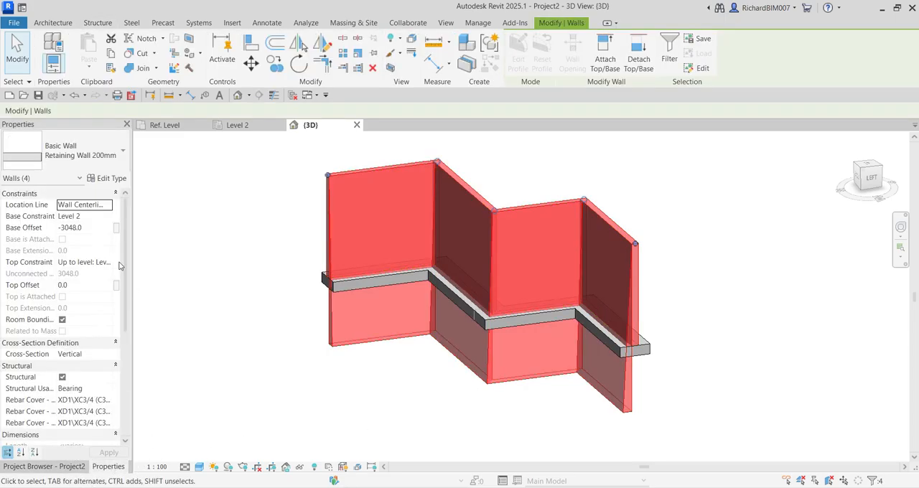
left_click(95, 227)
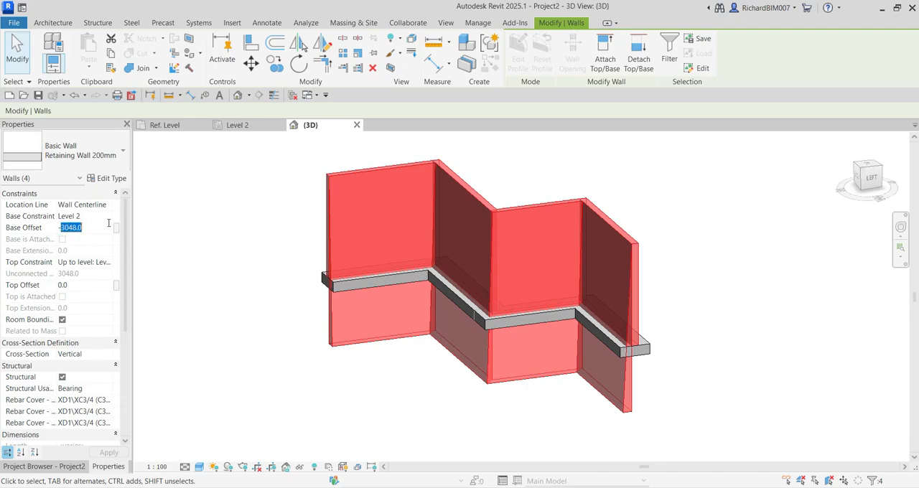
type("-5000")
left_click(118, 454)
left_click(109, 453)
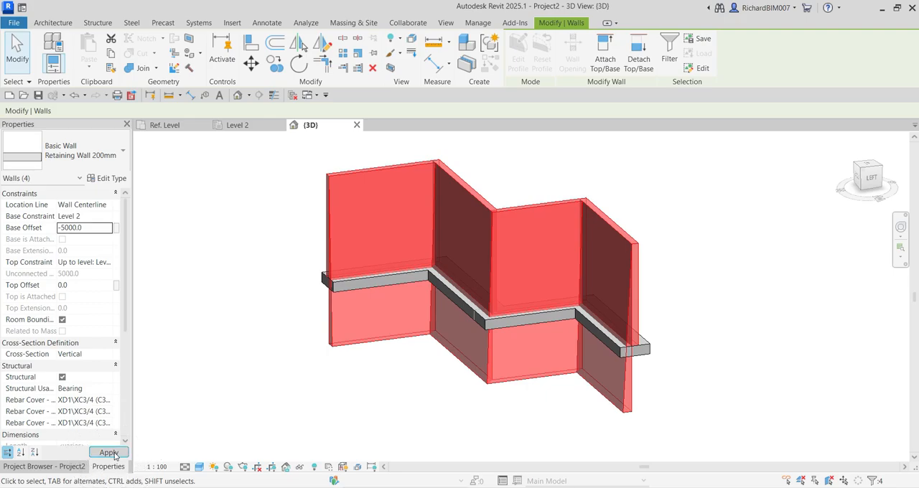
left_click(708, 339)
Examine the heightened retaining walls, their tapered faces and the footing from several sides in the 3D view
middle_click_drag(712, 338, 764, 376, "shift")
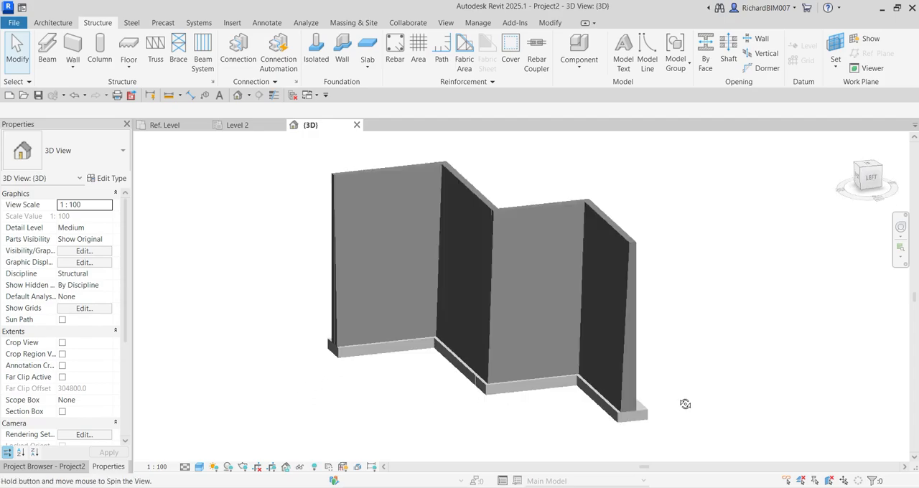
middle_click_drag(685, 405, 665, 393, "shift")
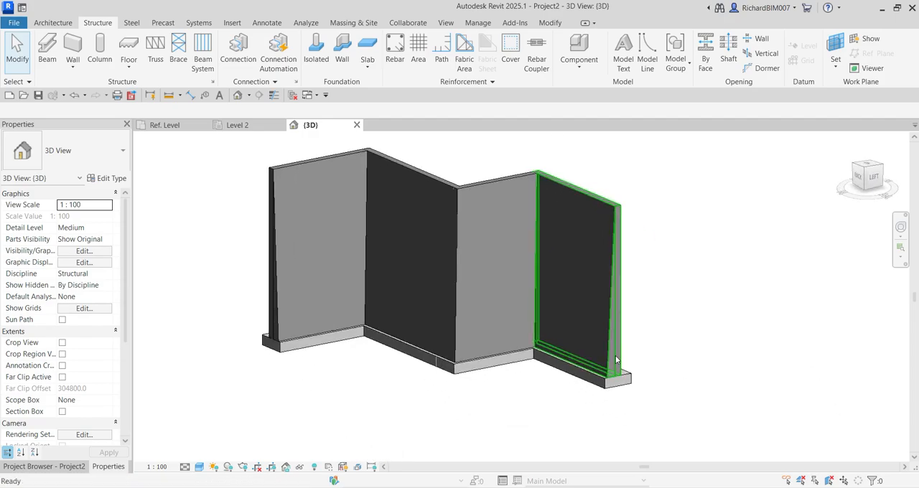
middle_click_drag(615, 359, 685, 369, "shift")
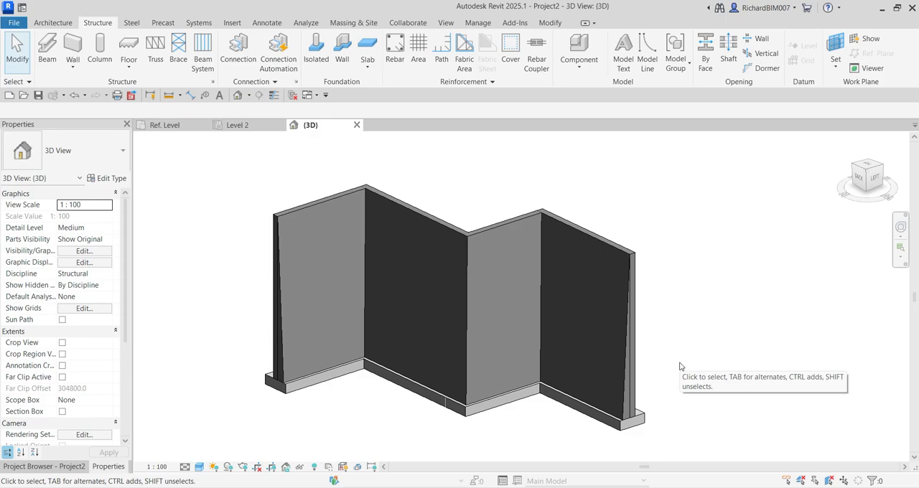
middle_click_drag(713, 347, 642, 362, "shift")
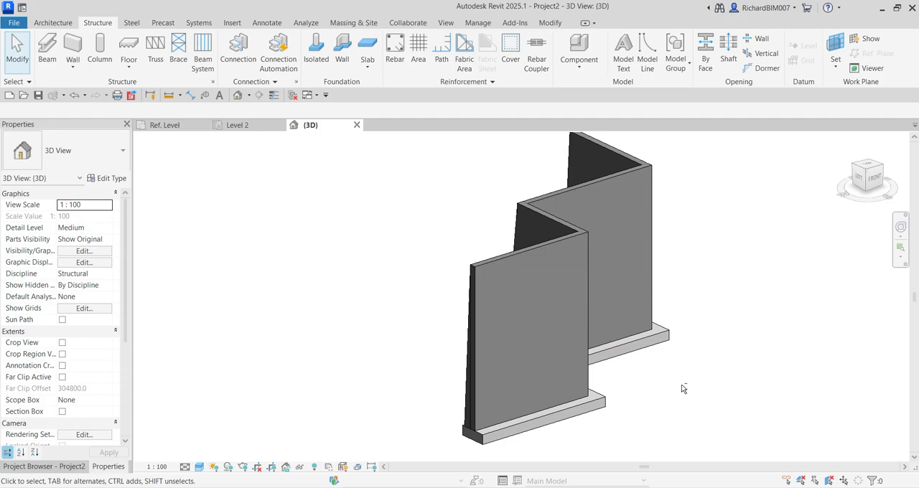
middle_click_drag(683, 389, 820, 393, "shift")
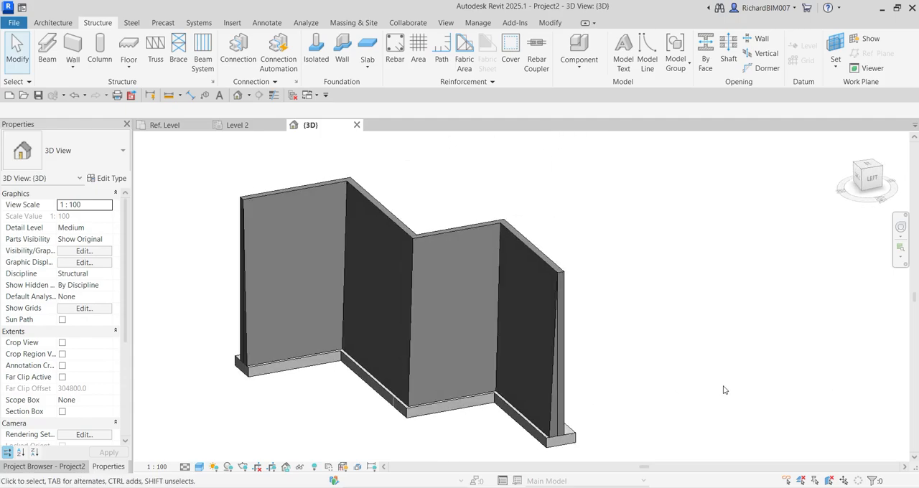
middle_click_drag(724, 390, 573, 361, "shift")
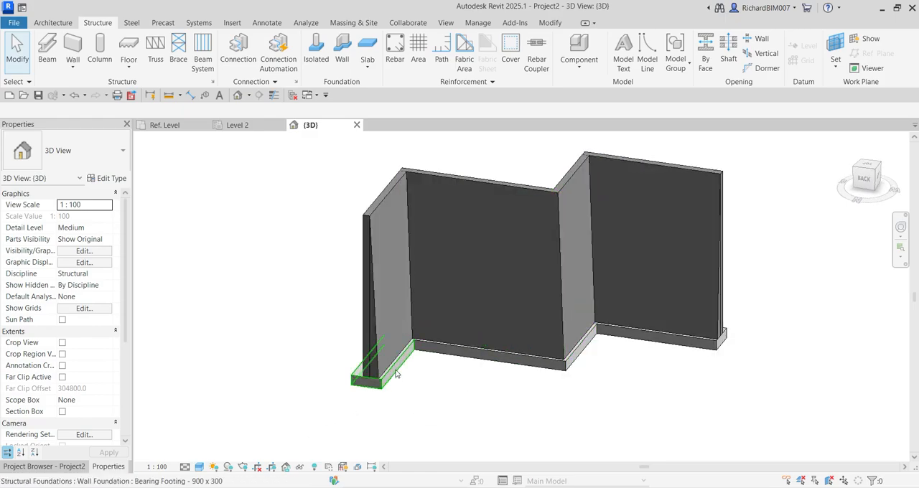
scroll(396, 375, "up", 1)
middle_click_drag(474, 375, 461, 415)
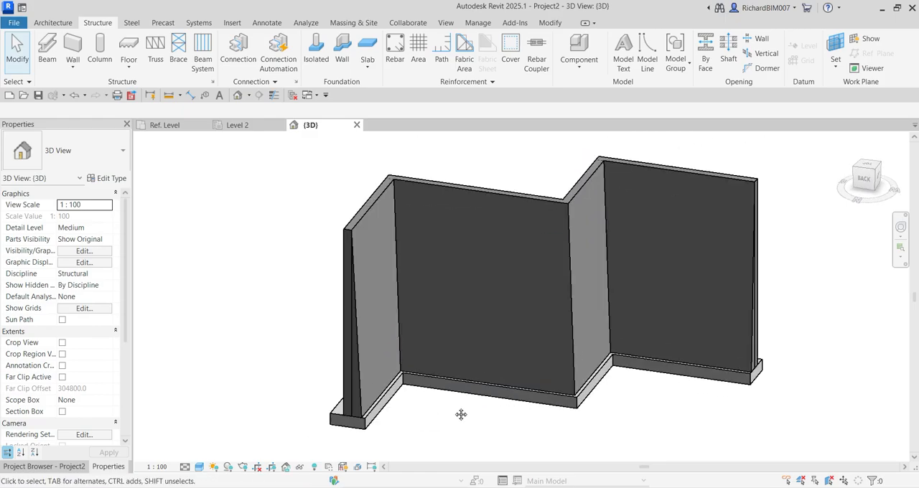